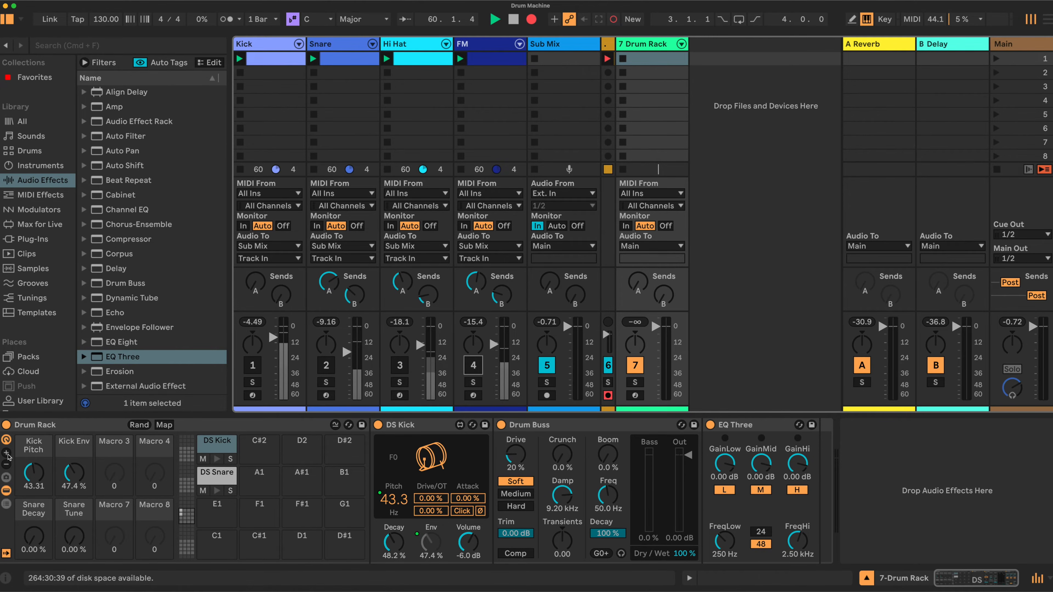
Step: Expand the Drum Rack to 16 macro controls and view the device chains of the DS Snare and DS Kick pads
{"action": "left_click", "coordinate": [8, 454]}
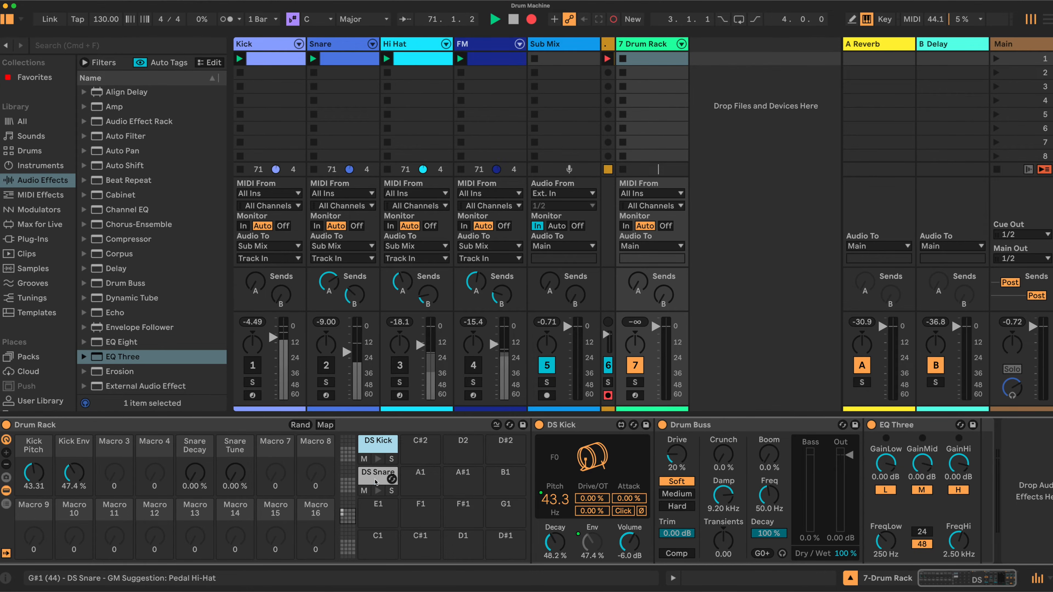
{"action": "left_click", "coordinate": [375, 478]}
{"action": "left_click", "coordinate": [376, 451]}
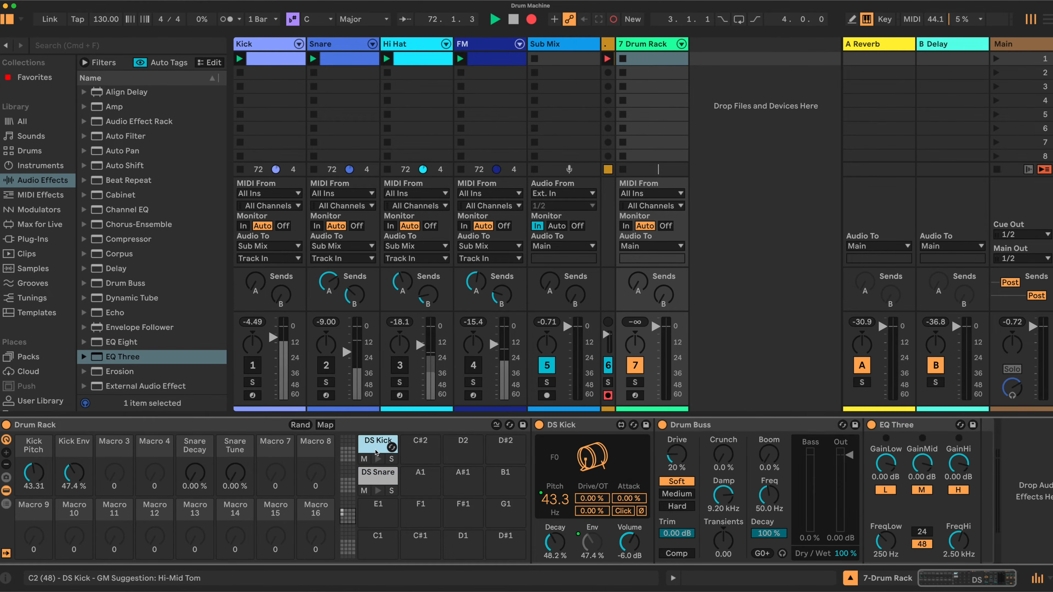
{"action": "left_click", "coordinate": [378, 479]}
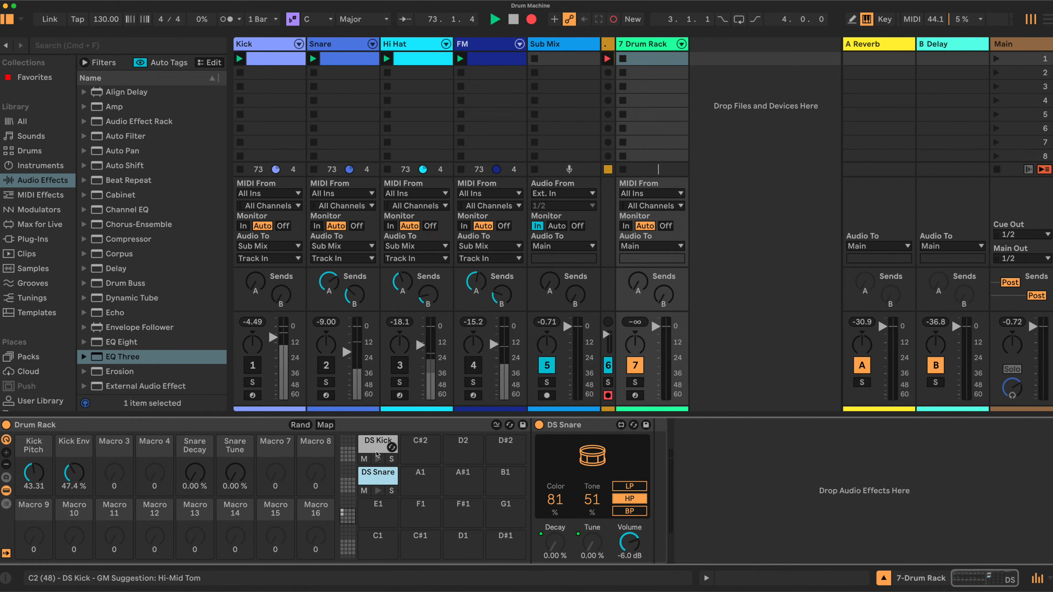
{"action": "left_click", "coordinate": [377, 450]}
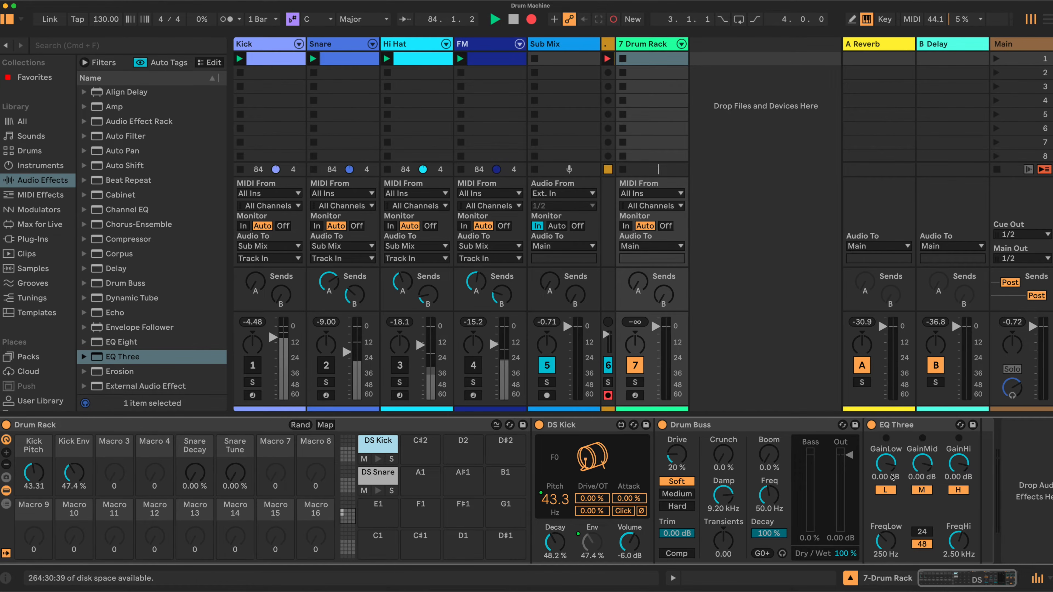
Step: Collapse the Drum Buss and DS Kick devices, and delete the Drum Rack track
{"action": "double_click", "coordinate": [792, 425]}
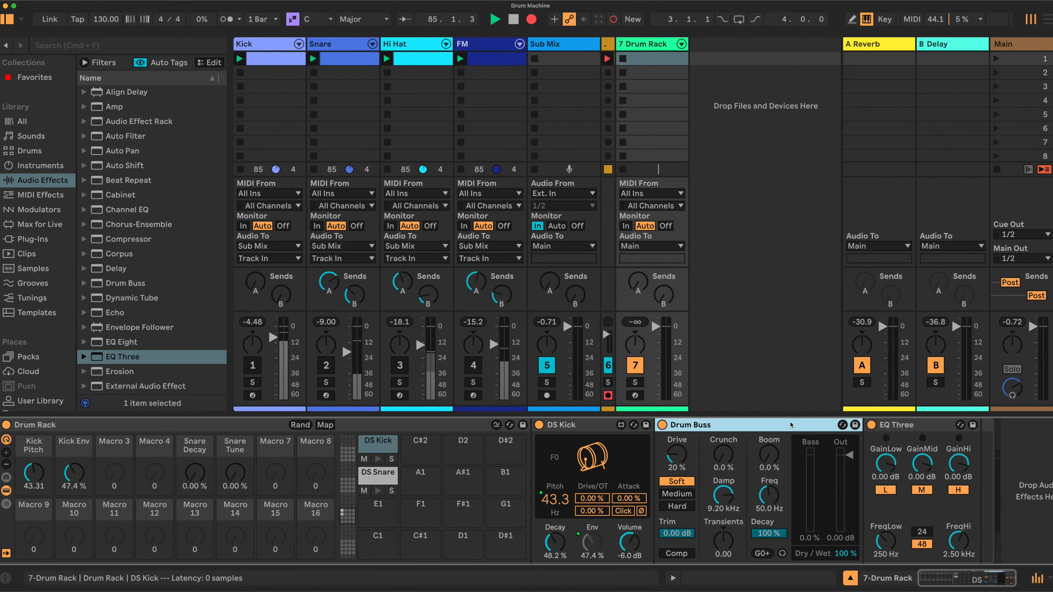
{"action": "double_click", "coordinate": [594, 425]}
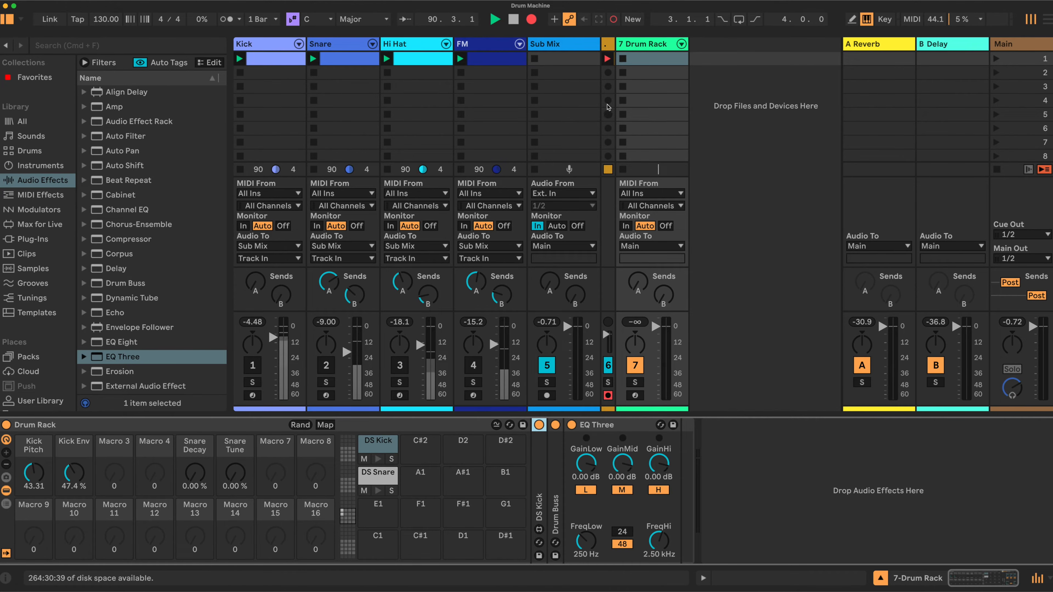
{"action": "left_click", "coordinate": [643, 47]}
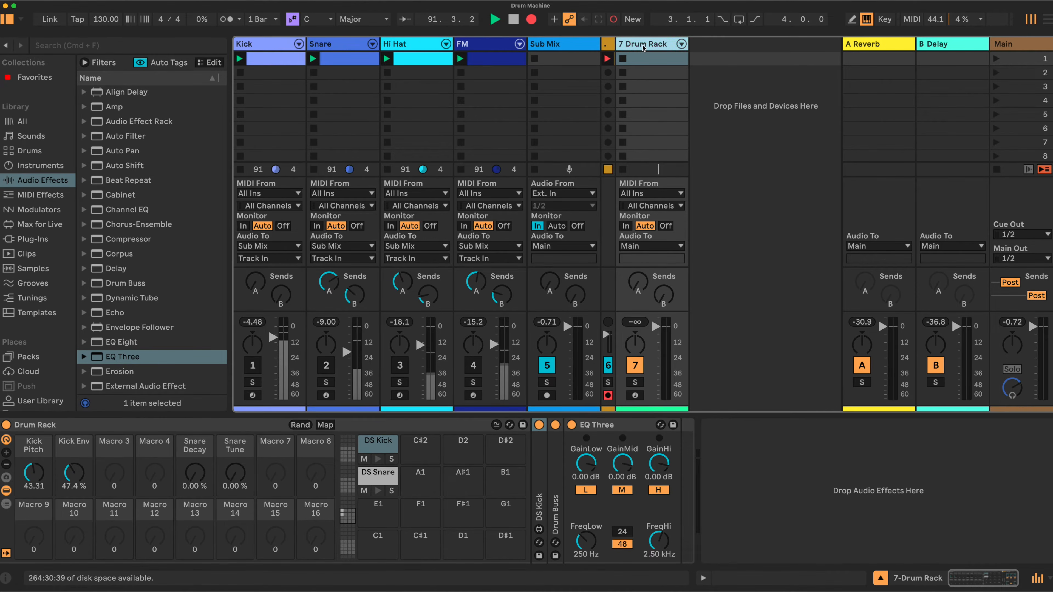
{"action": "key", "text": "Delete"}
Step: Examine the device chains of the Kick, Snare, Hi Hat, FM, Sub Mix, Reverb and Delay tracks in turn
{"action": "left_click", "coordinate": [271, 44]}
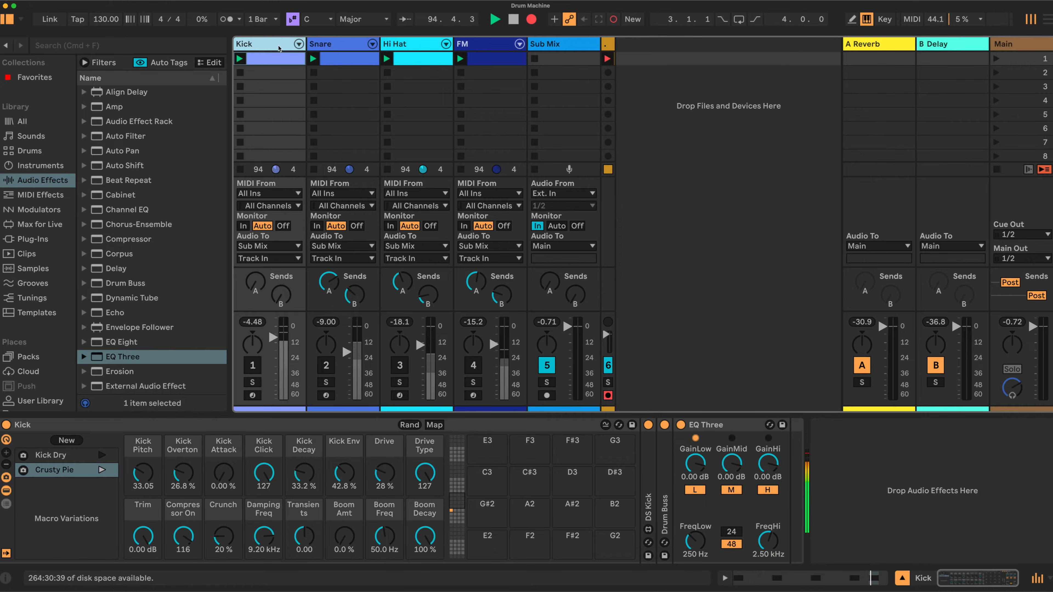
{"action": "left_click", "coordinate": [350, 44]}
{"action": "left_click", "coordinate": [413, 44]}
{"action": "left_click", "coordinate": [490, 48]}
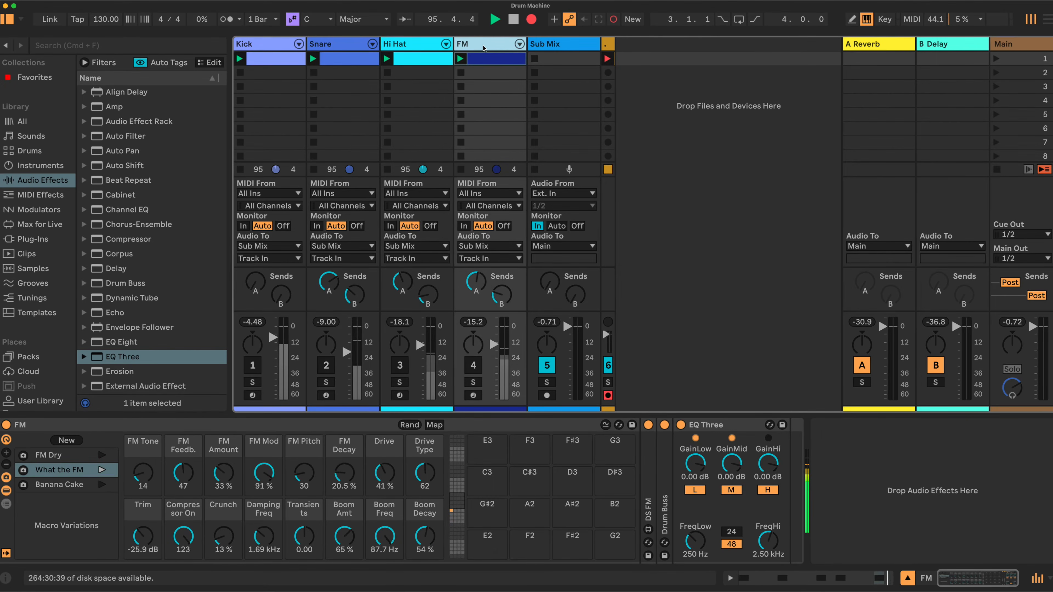
{"action": "left_click", "coordinate": [560, 43]}
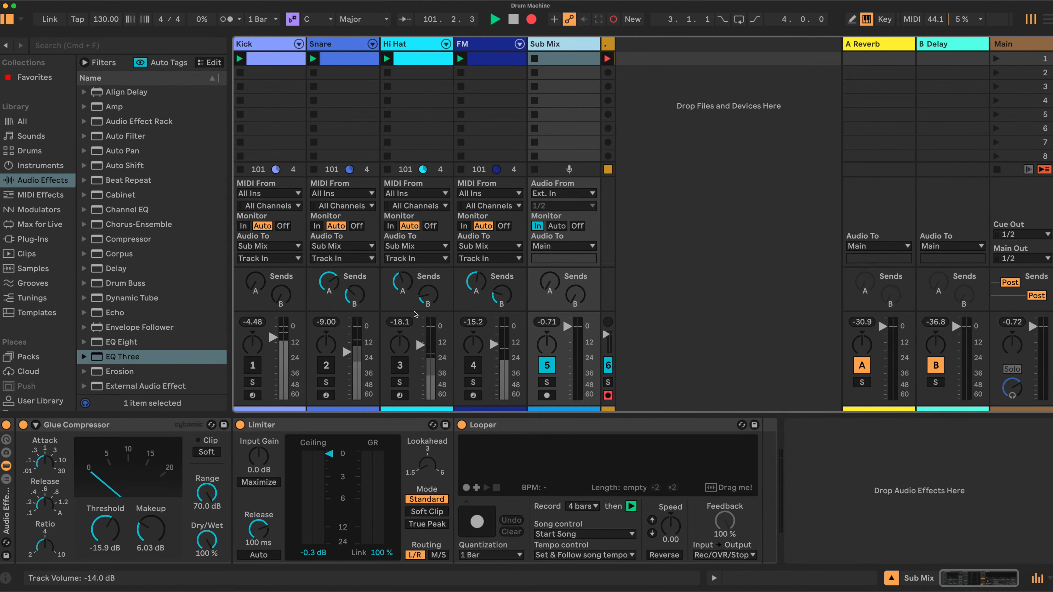
{"action": "left_click", "coordinate": [866, 46]}
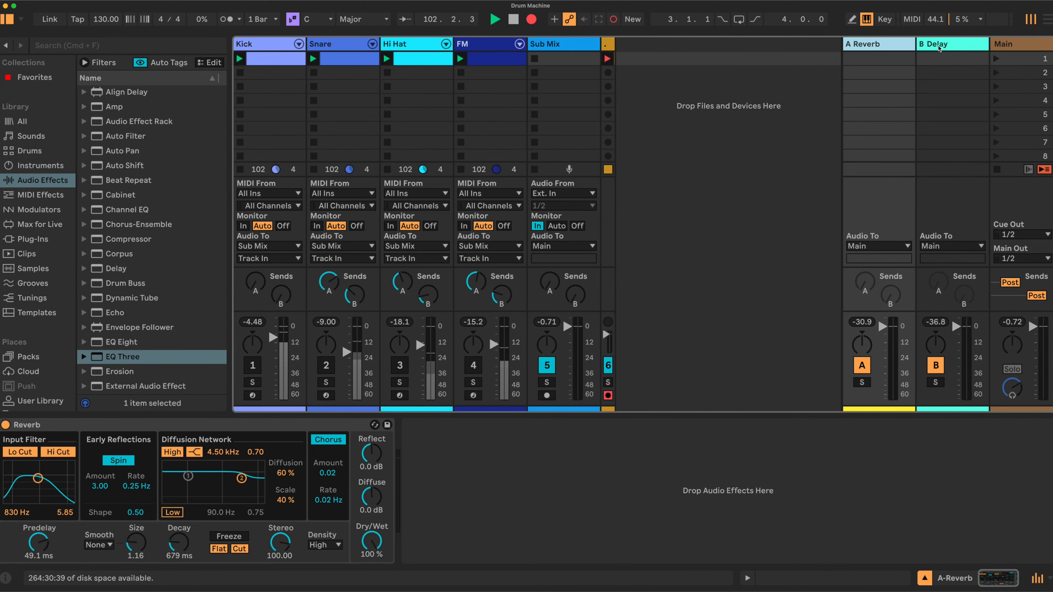
{"action": "left_click", "coordinate": [938, 49]}
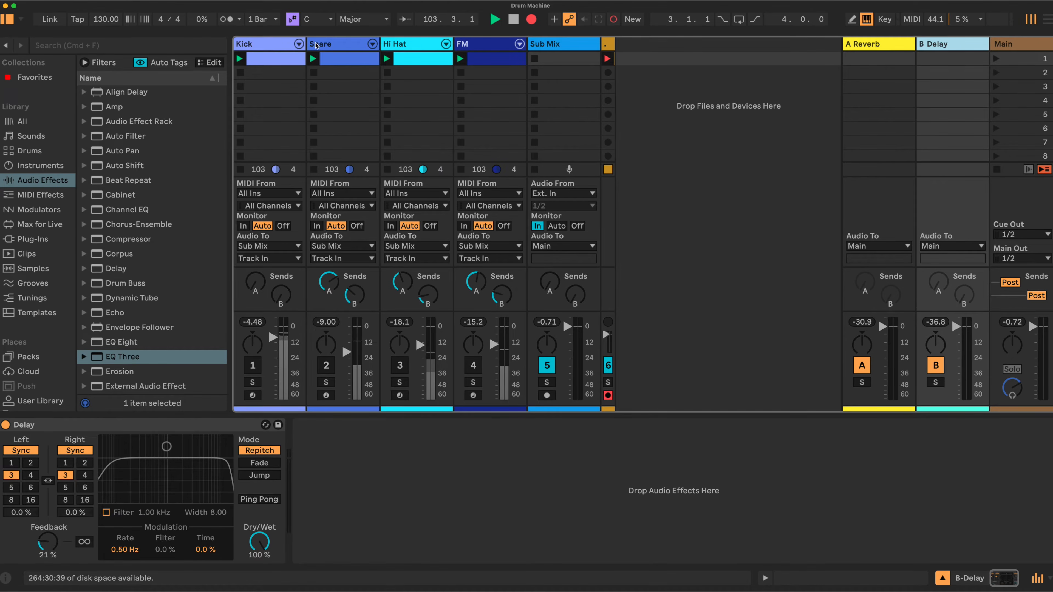
Step: Expand DS Kick and Drum Buss on the Kick track for inspection, and list the available instruments in the browser
{"action": "left_click", "coordinate": [273, 45]}
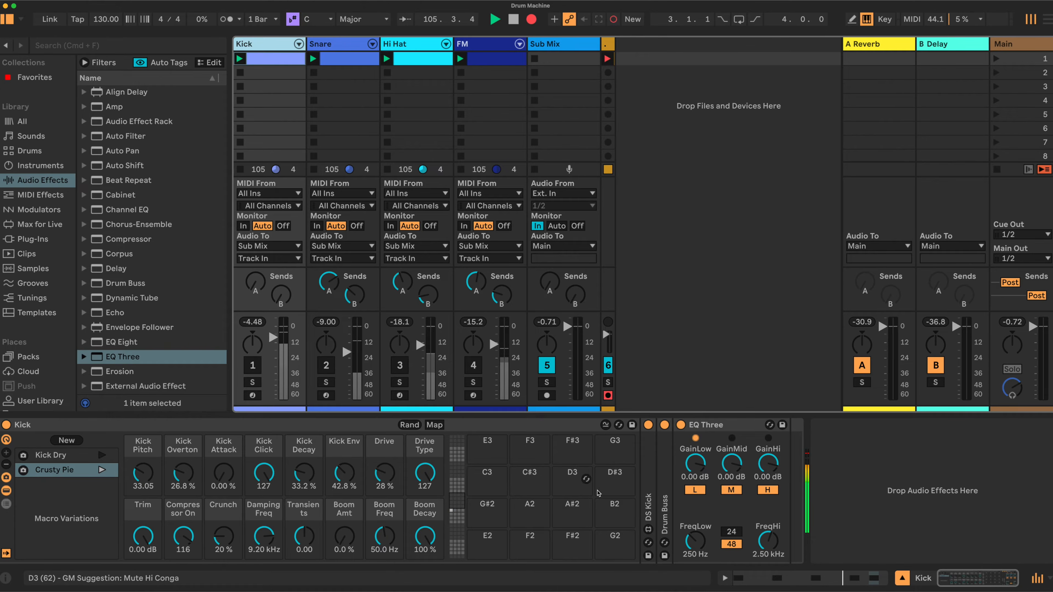
{"action": "double_click", "coordinate": [649, 492]}
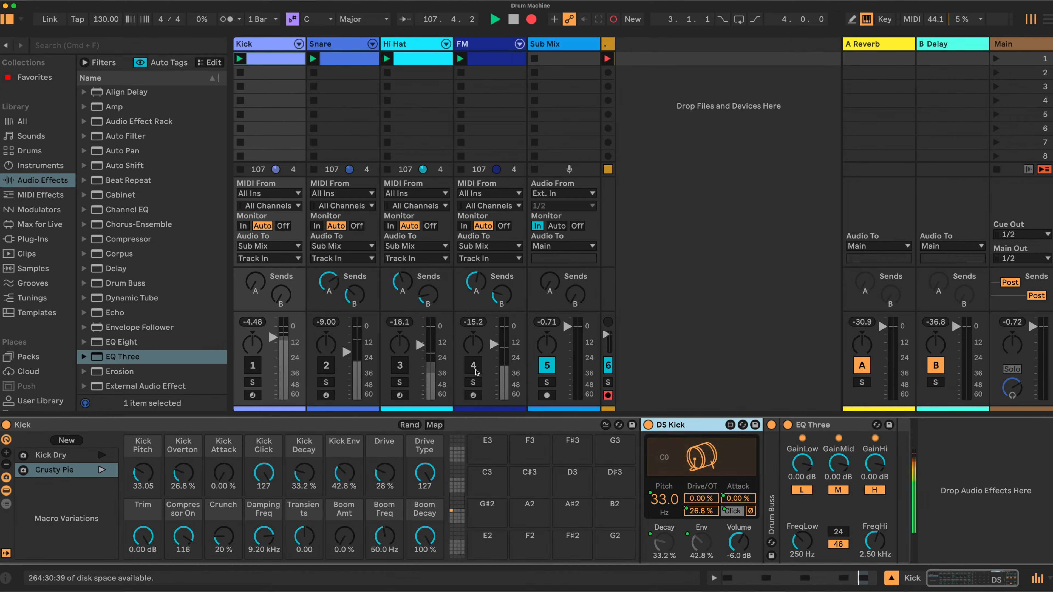
{"action": "left_click", "coordinate": [48, 167]}
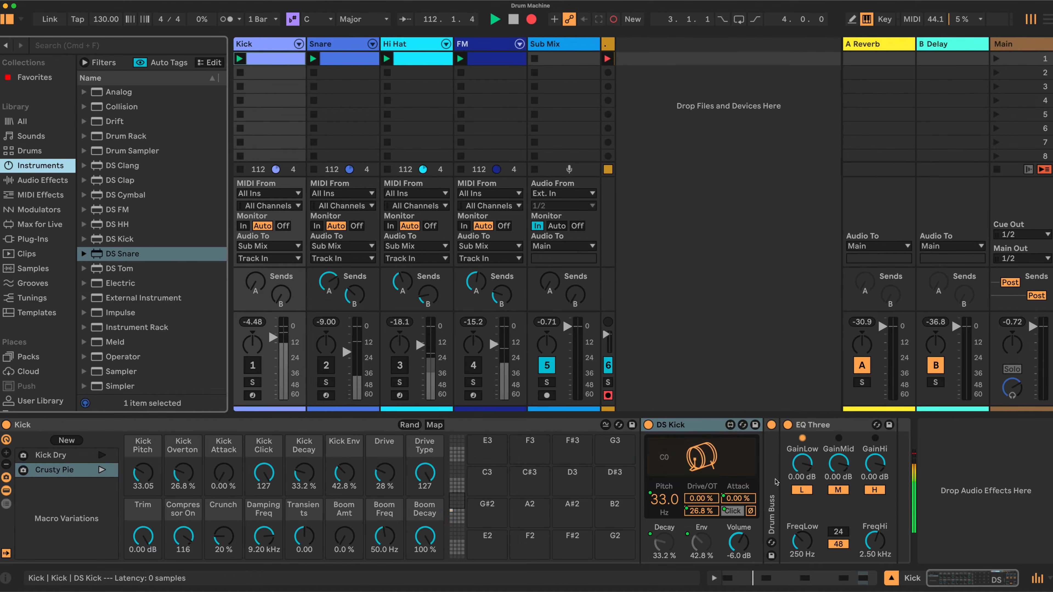
{"action": "double_click", "coordinate": [771, 498]}
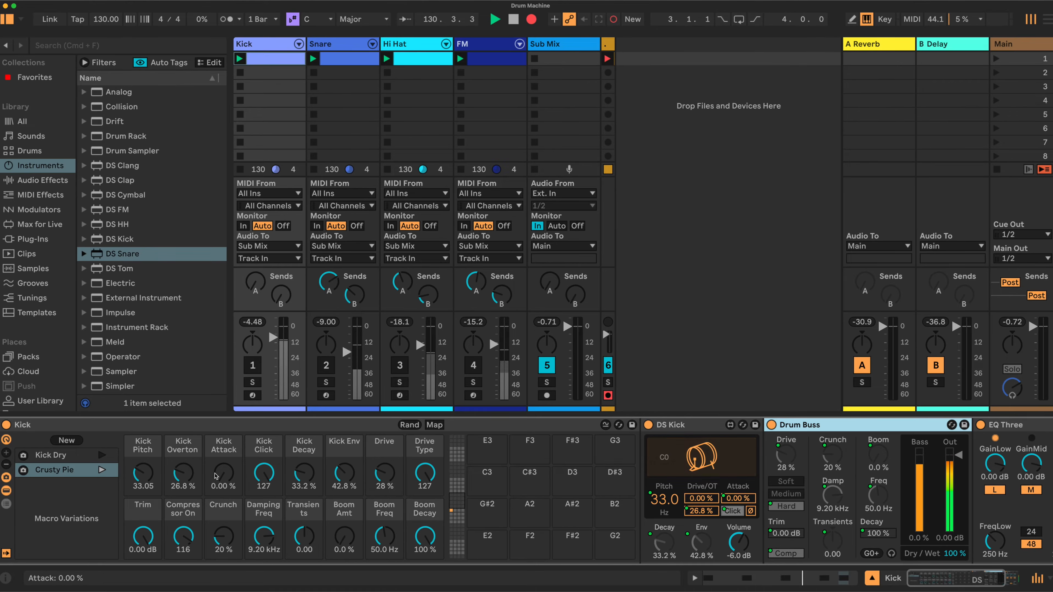
{"action": "left_click", "coordinate": [694, 429]}
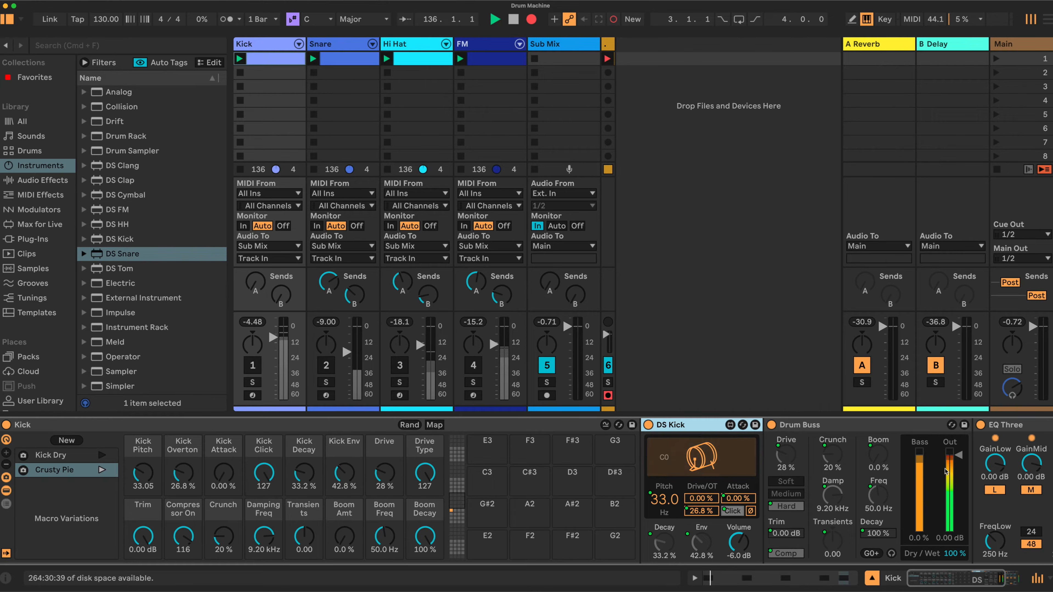
{"action": "left_click", "coordinate": [837, 423]}
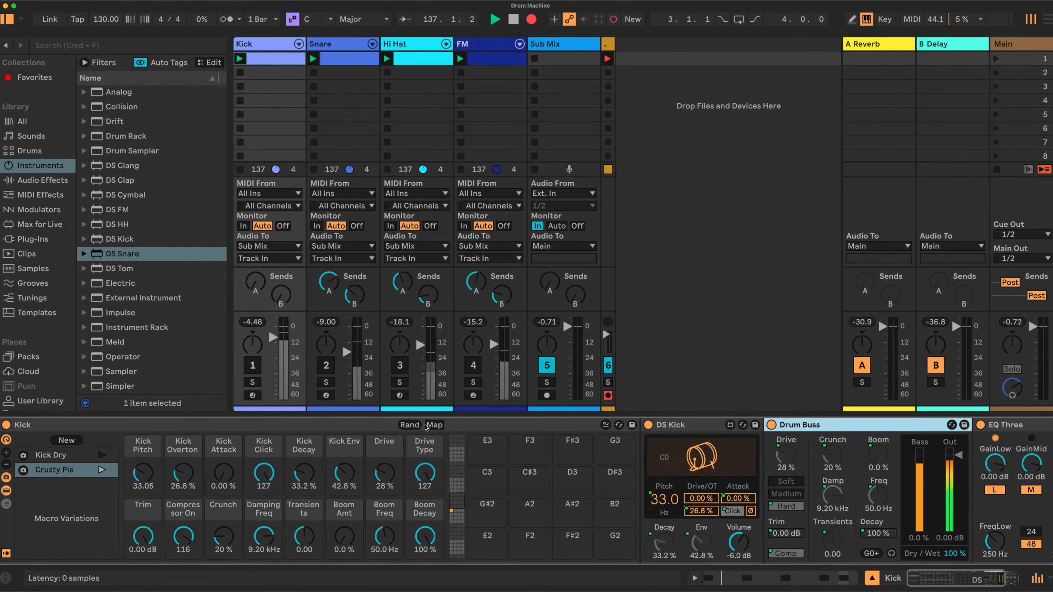
Step: Review the Kick rack's macro mappings, leave mapping mode, and collapse Drum Buss and DS Kick
{"action": "left_click", "coordinate": [434, 424]}
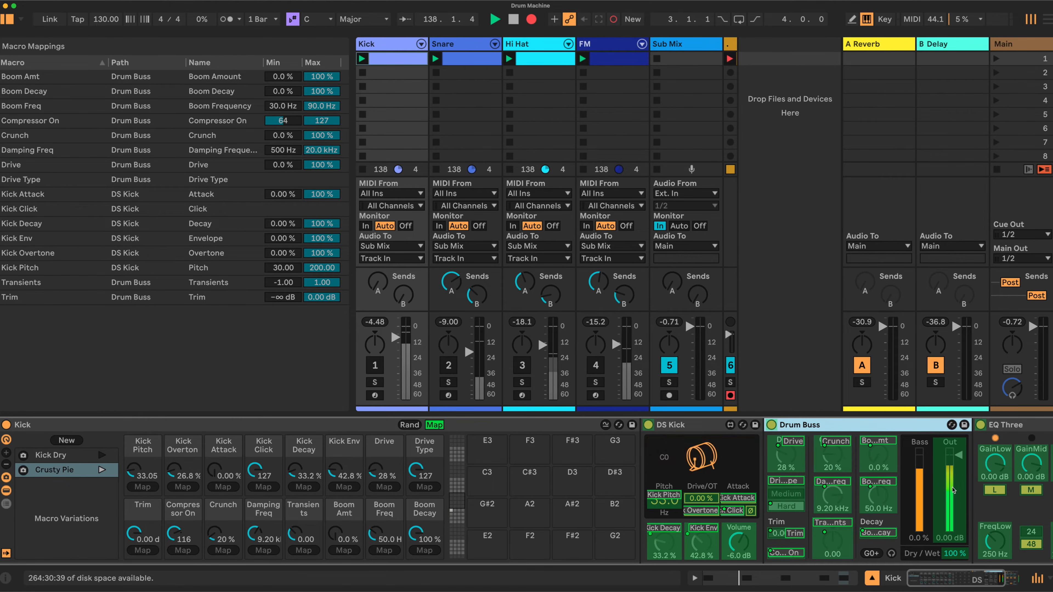
{"action": "left_click", "coordinate": [435, 425]}
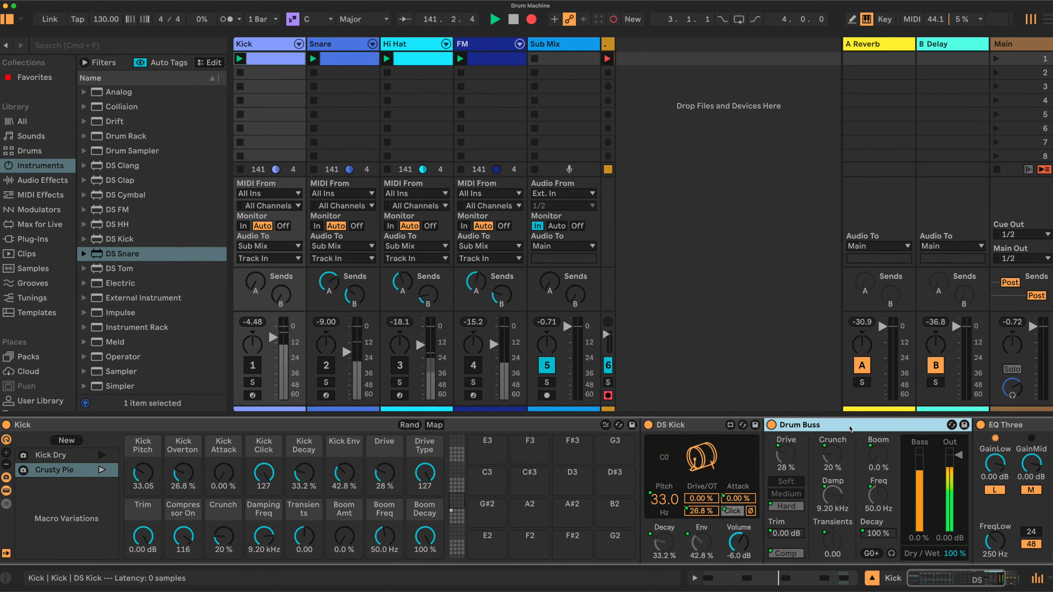
{"action": "double_click", "coordinate": [800, 425]}
{"action": "double_click", "coordinate": [692, 431]}
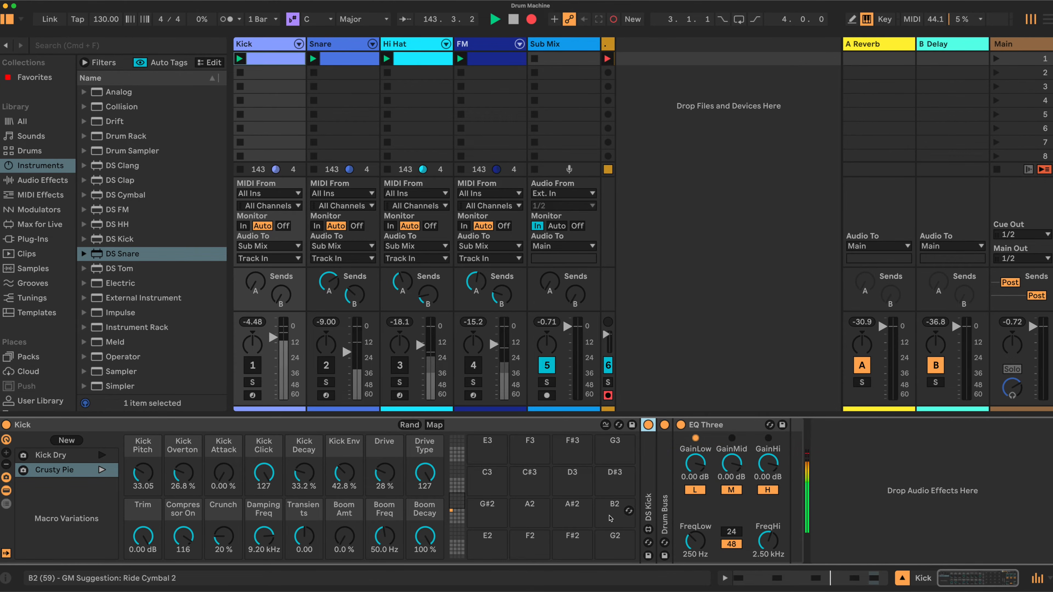
Step: Unmute the Kick track and audition its Kick Dry and Crusty Pie macro variations
{"action": "left_click", "coordinate": [254, 365]}
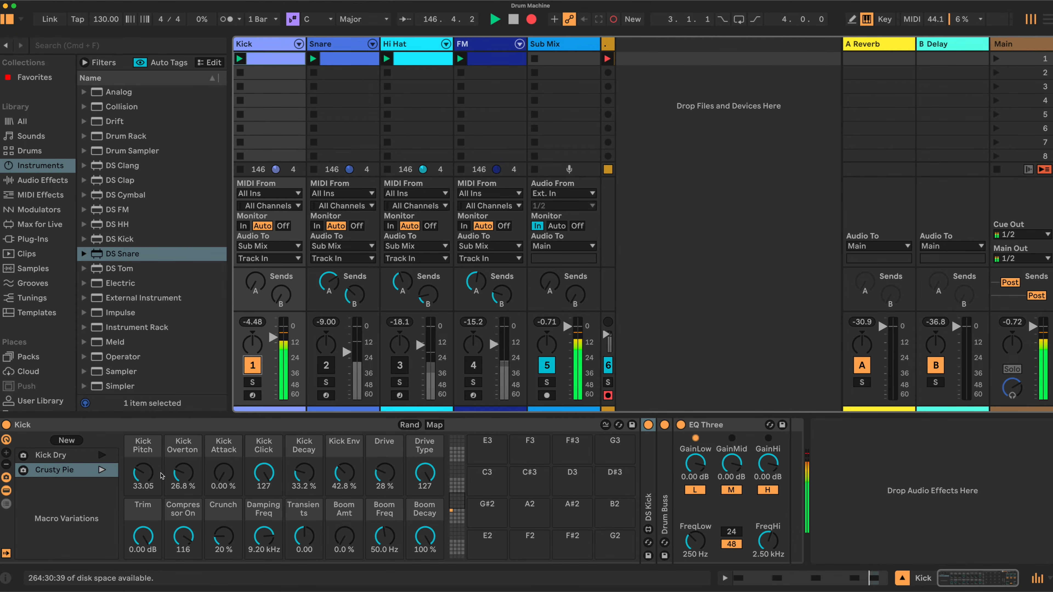
{"action": "left_click", "coordinate": [70, 458]}
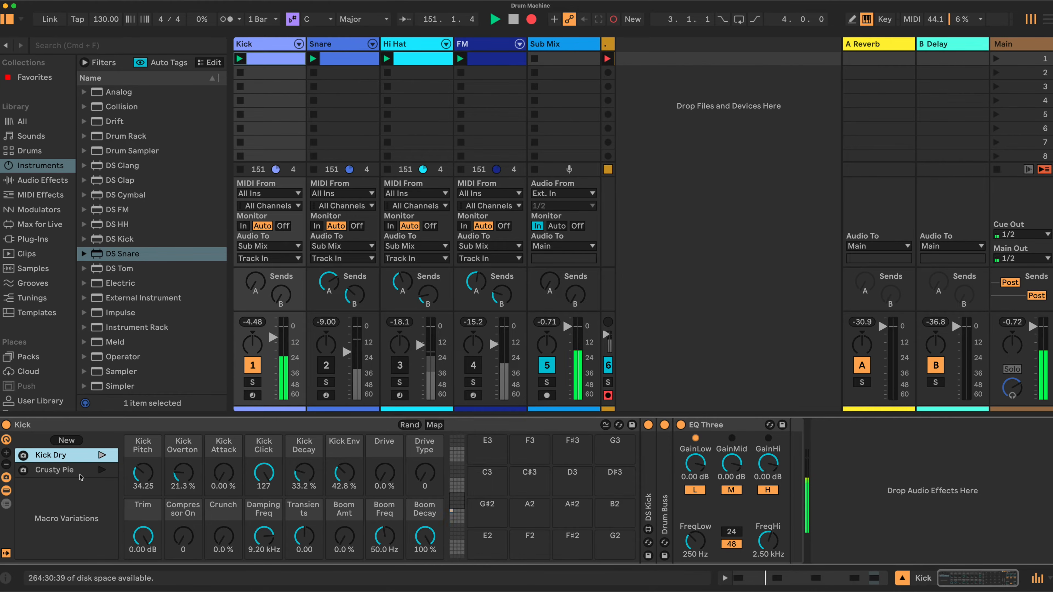
{"action": "left_click", "coordinate": [67, 471]}
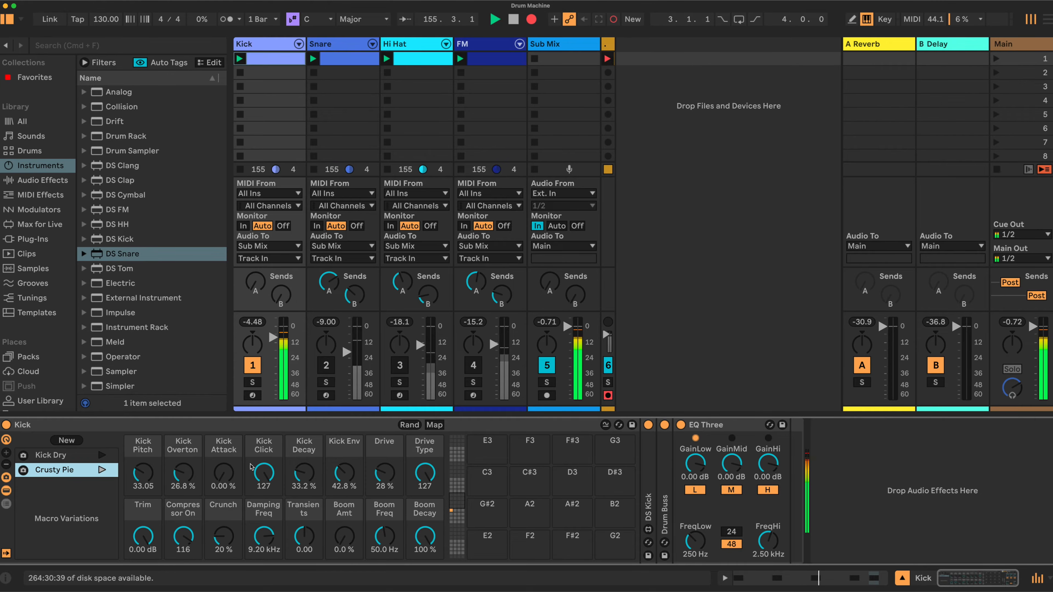
Step: Recall Kick Dry and set Pitch to 43.97, Overtone 38.6 %, Attack 23.6 %, Click 99, Drive 58 % and Drive Type 114
{"action": "left_click", "coordinate": [67, 456]}
{"action": "left_click_drag", "start_coordinate": [145, 474], "coordinate": [223, 460]}
{"action": "left_click_drag", "start_coordinate": [271, 487], "coordinate": [270, 498]}
{"action": "left_click_drag", "start_coordinate": [384, 474], "coordinate": [424, 424]}
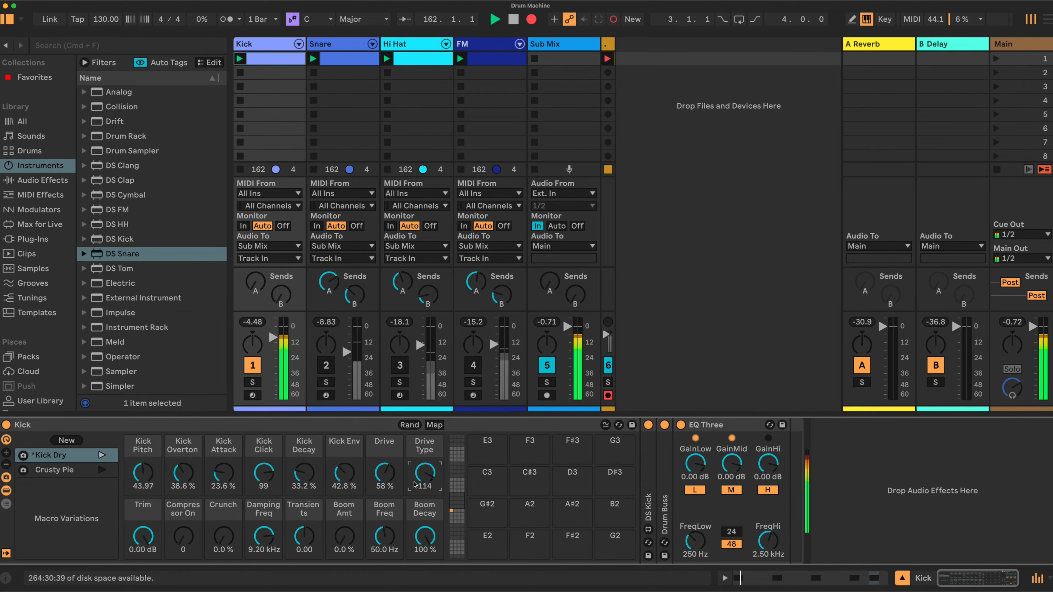
Step: Set Compressor On to 127, Transients 0.69, Damping Freq 6.26 kHz and Kick Pitch 30.17, then recall Crusty Pie
{"action": "left_click_drag", "start_coordinate": [184, 540], "coordinate": [184, 506]}
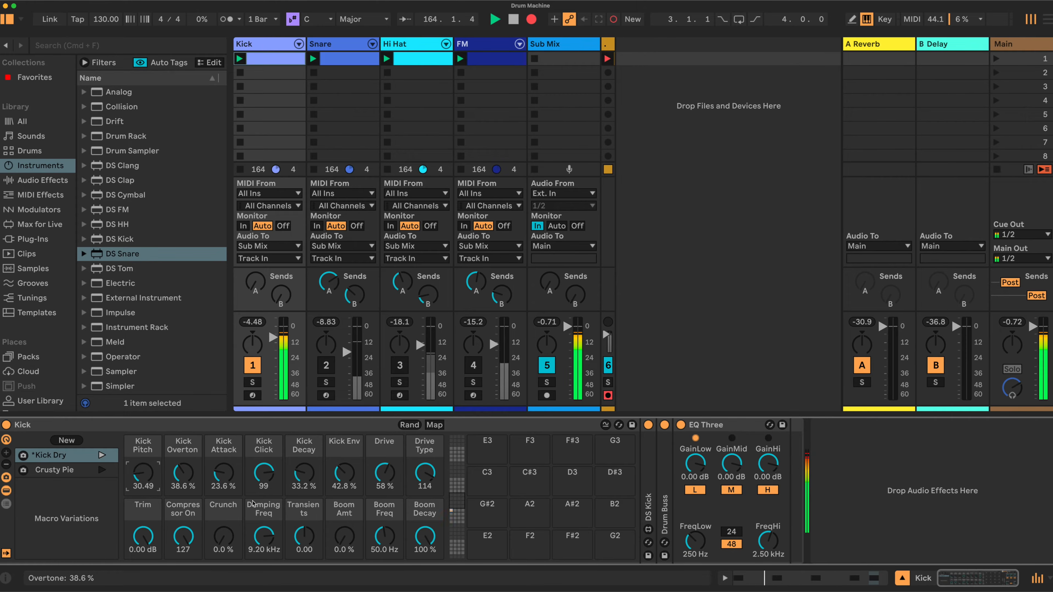
{"action": "left_click_drag", "start_coordinate": [304, 536], "coordinate": [264, 543]}
{"action": "left_click", "coordinate": [184, 472]}
{"action": "left_click", "coordinate": [143, 472]}
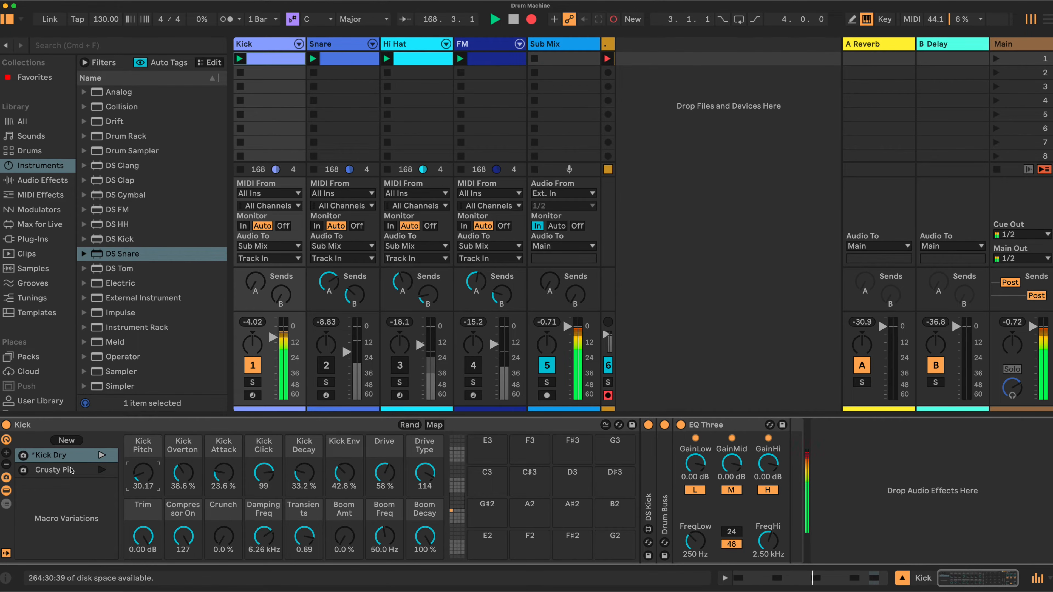
{"action": "left_click", "coordinate": [103, 469]}
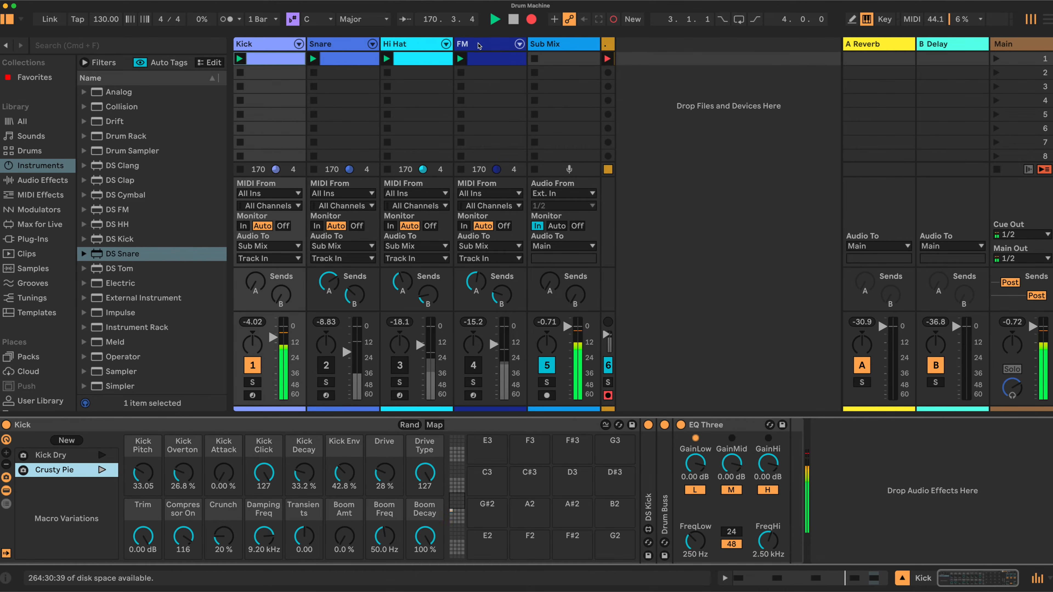
Step: Inspect the DS FM device on the FM track and collapse it again
{"action": "left_click", "coordinate": [478, 44]}
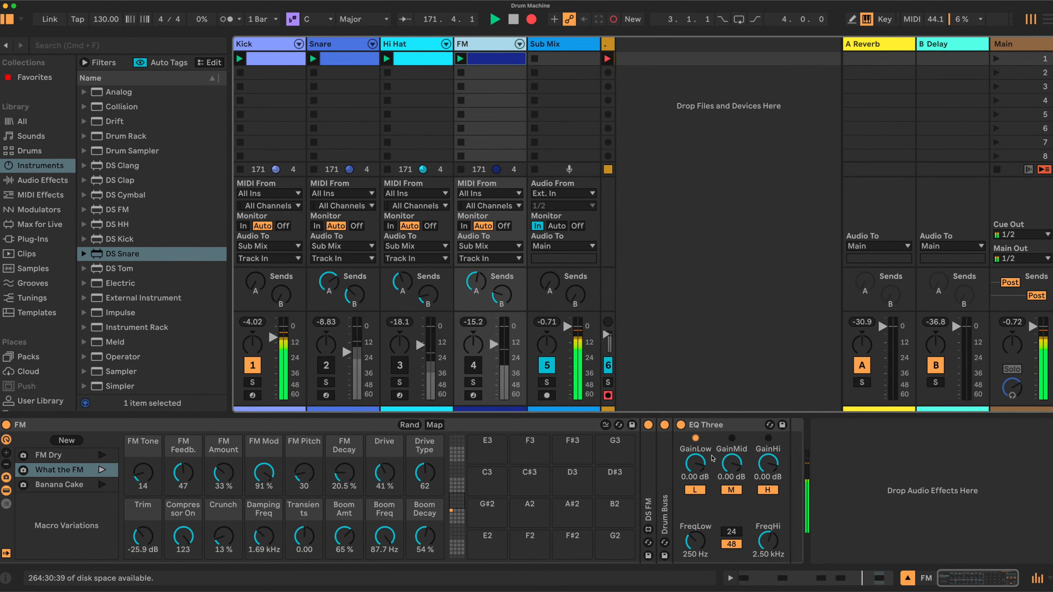
{"action": "double_click", "coordinate": [648, 510]}
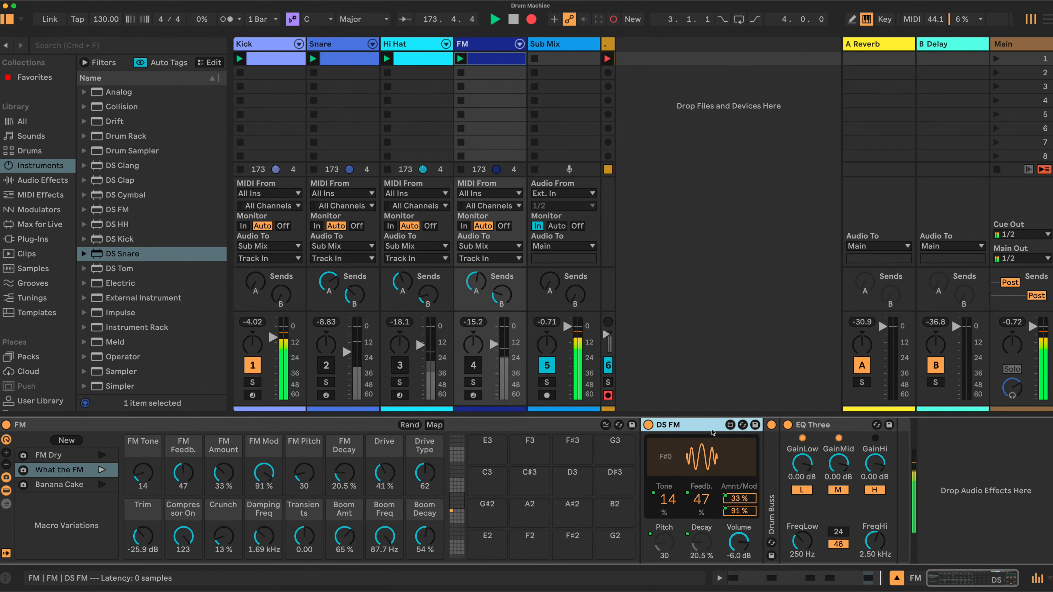
{"action": "double_click", "coordinate": [712, 428]}
Step: Recall the FM Dry macro variation, mute the Kick track and unmute the FM track
{"action": "left_click", "coordinate": [102, 455]}
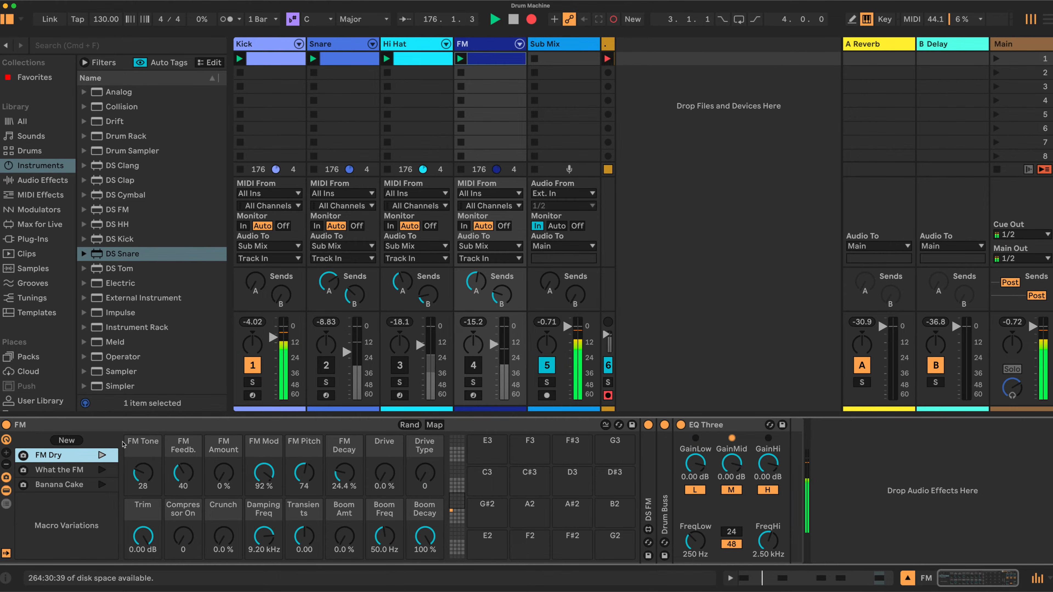
{"action": "left_click", "coordinate": [253, 368]}
{"action": "left_click", "coordinate": [473, 365]}
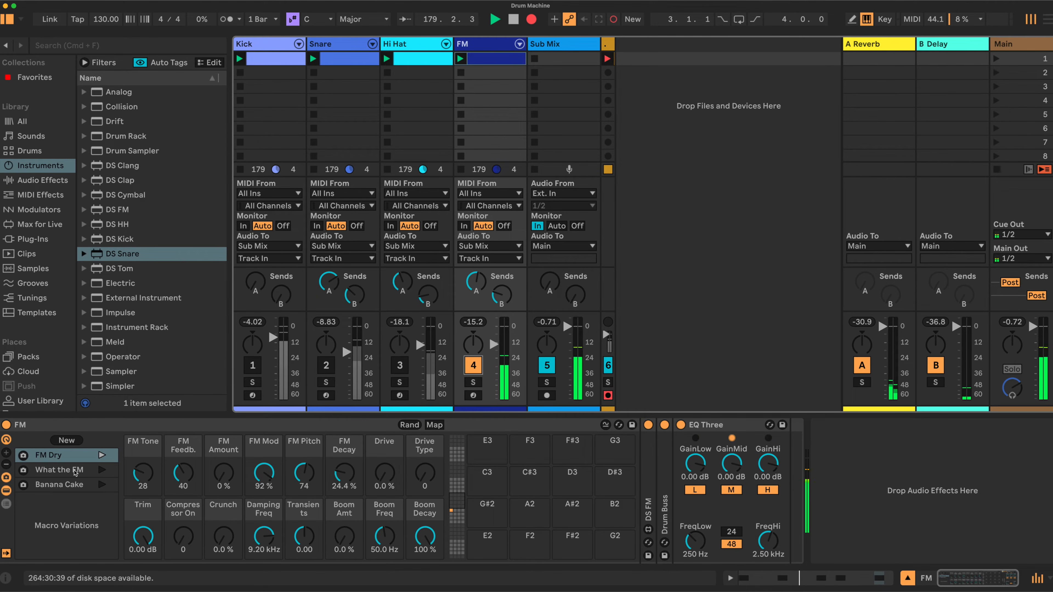
Step: Audition the What the FM and Banana Cake macro variations, then return to FM Dry
{"action": "left_click", "coordinate": [62, 470]}
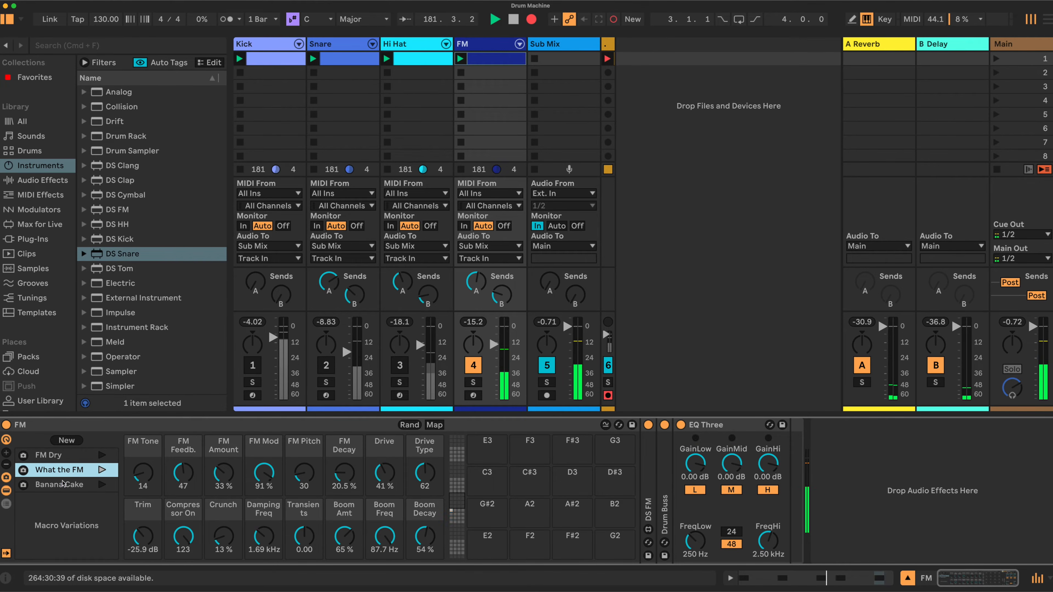
{"action": "left_click", "coordinate": [62, 484]}
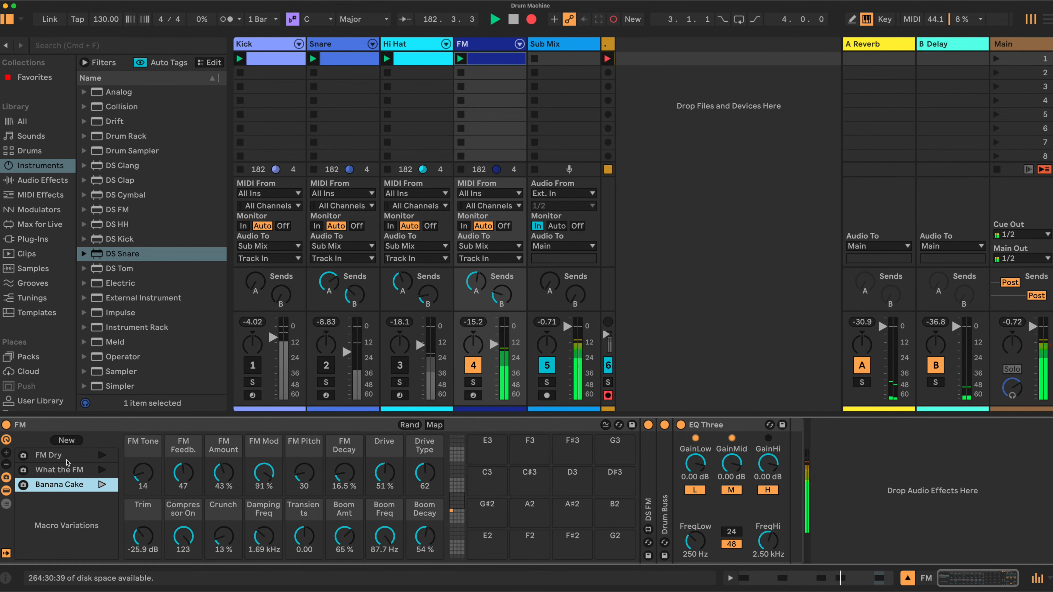
{"action": "left_click", "coordinate": [65, 459]}
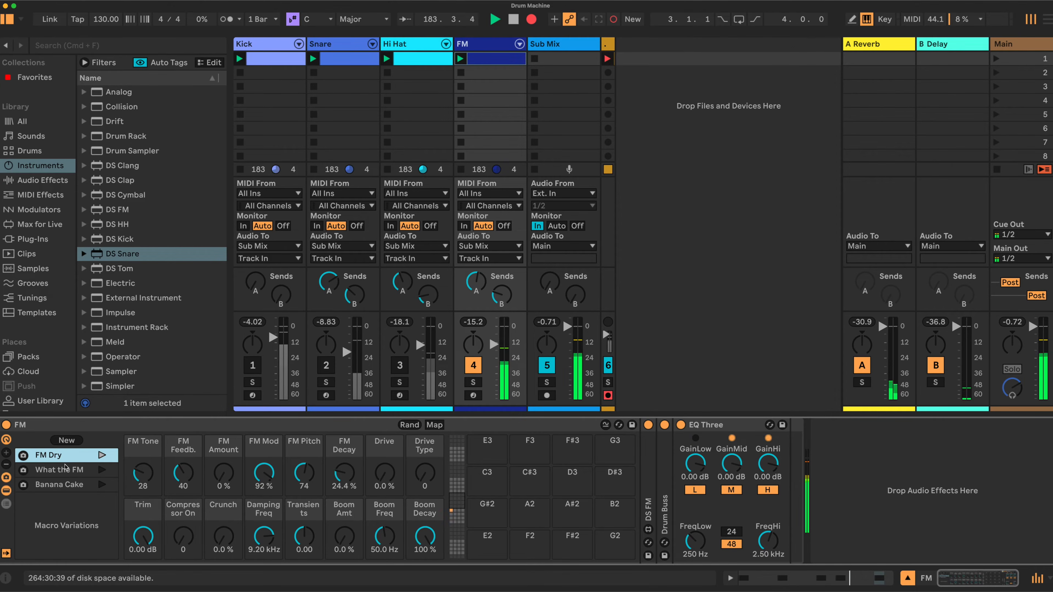
Step: Recall the What the FM macro variation on the FM track and unmute the Hi Hat, Snare and Kick tracks
{"action": "left_click", "coordinate": [66, 468]}
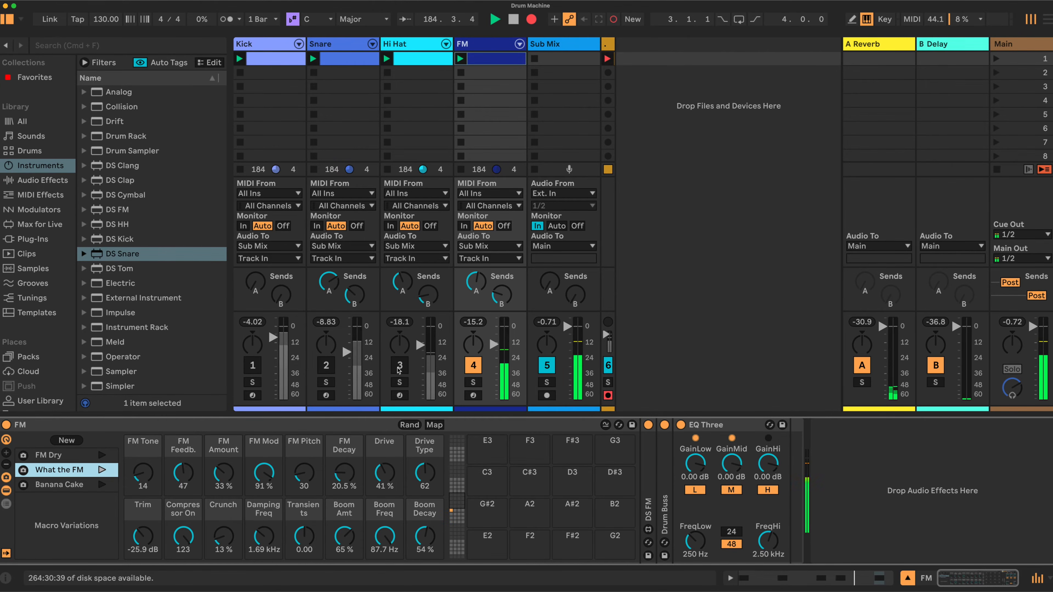
{"action": "left_click", "coordinate": [398, 365]}
{"action": "left_click", "coordinate": [326, 367]}
{"action": "left_click", "coordinate": [250, 371]}
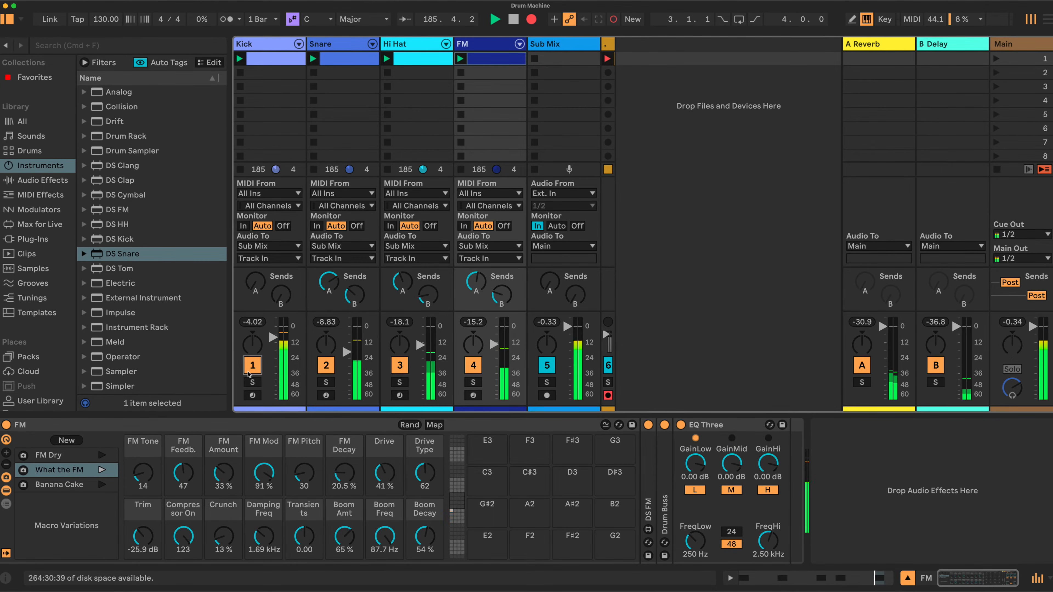
Step: Inspect the devices on the A Reverb and B Delay return tracks and return to the FM track's devices
{"action": "left_click", "coordinate": [906, 115]}
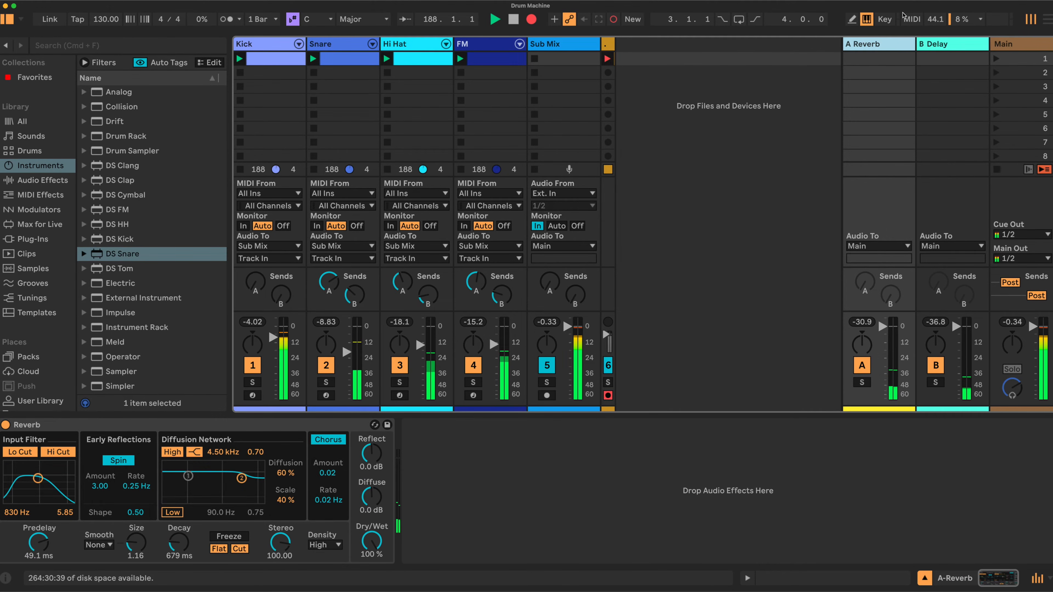
{"action": "left_click", "coordinate": [939, 43]}
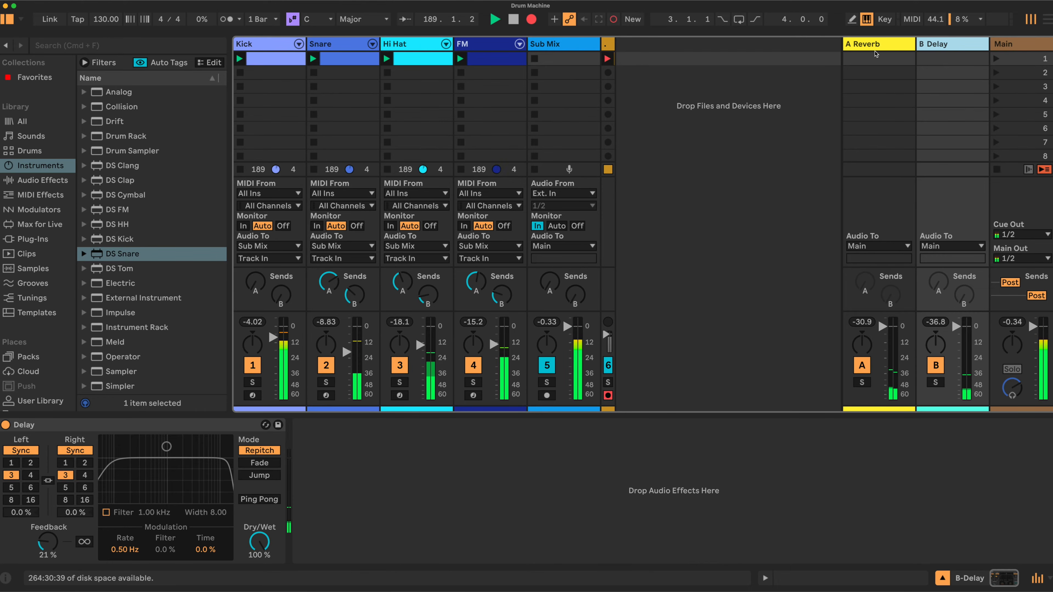
{"action": "left_click", "coordinate": [477, 44]}
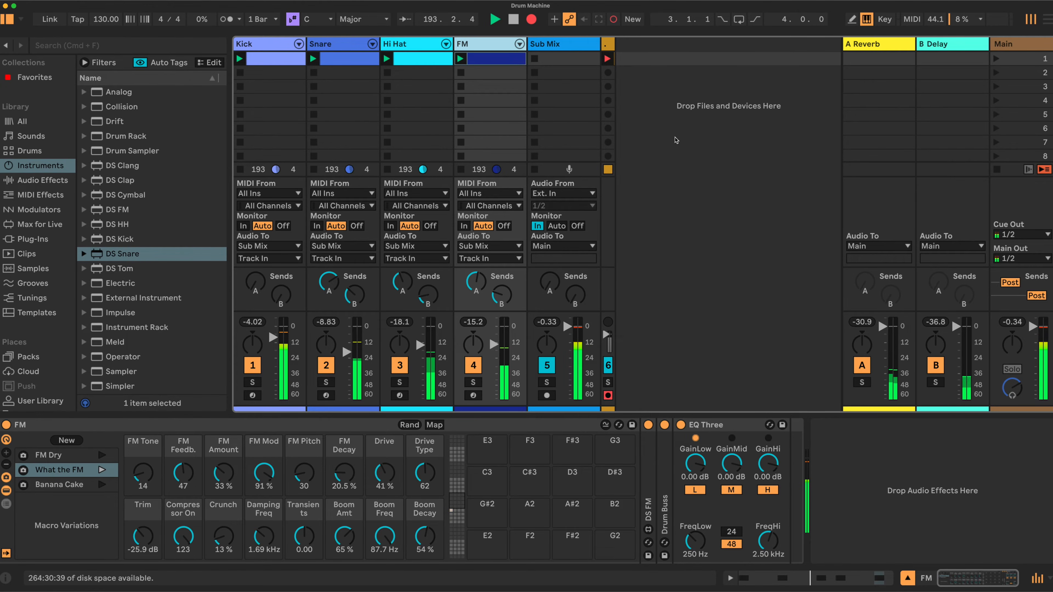
Step: Record a 4-bar loop in the Sub Mix track's Looper, try its Speed control and clear the loop
{"action": "left_click", "coordinate": [569, 46]}
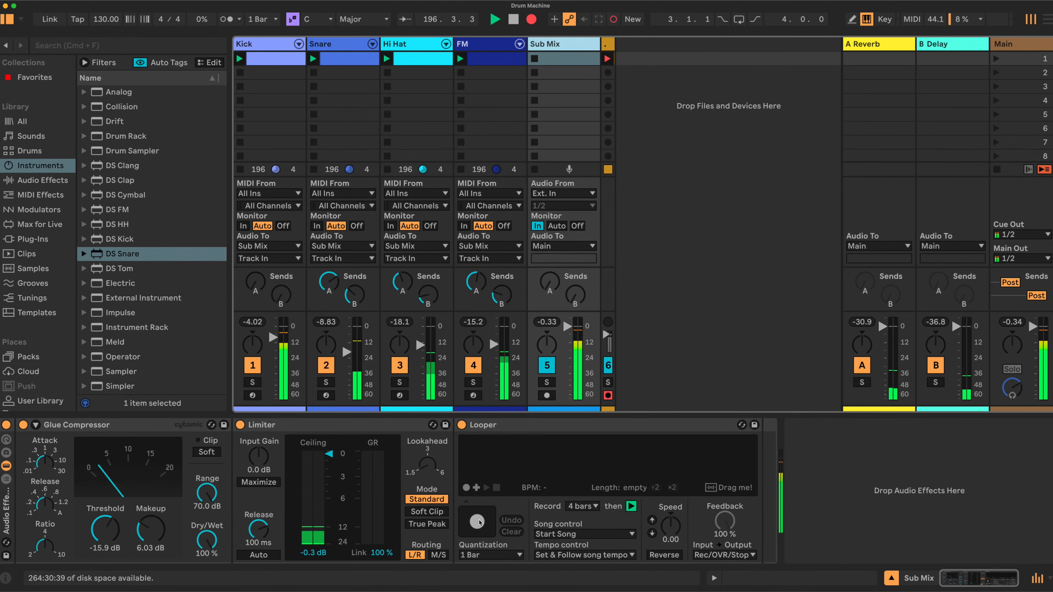
{"action": "left_click", "coordinate": [478, 522]}
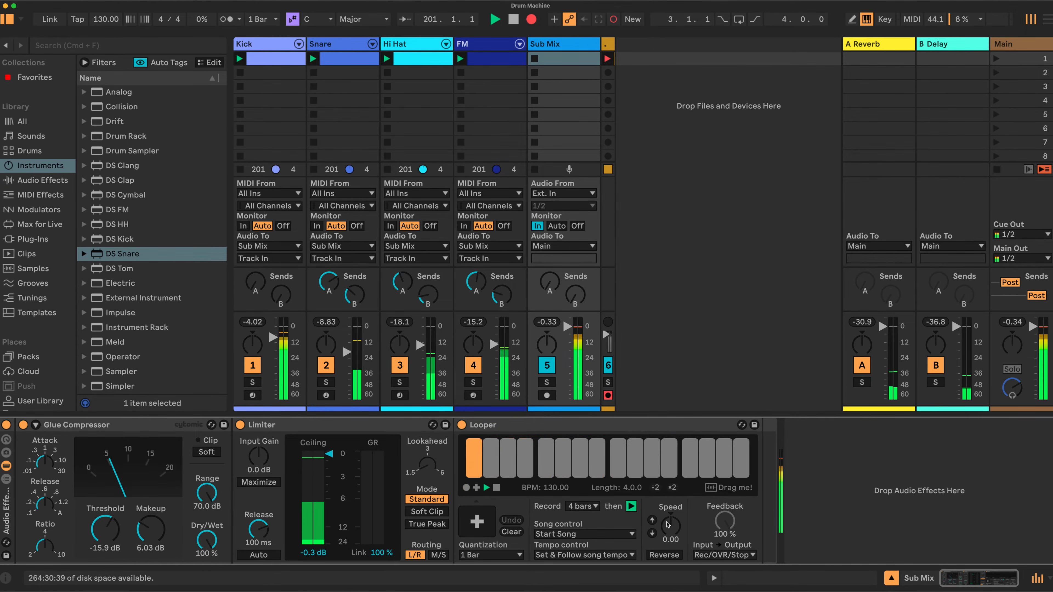
{"action": "mouse_move", "coordinate": [668, 524]}
{"action": "left_mouse_down"}
{"action": "mouse_move", "coordinate": [668, 549]}
{"action": "mouse_move", "coordinate": [668, 517]}
{"action": "mouse_move", "coordinate": [672, 526]}
{"action": "left_mouse_up"}
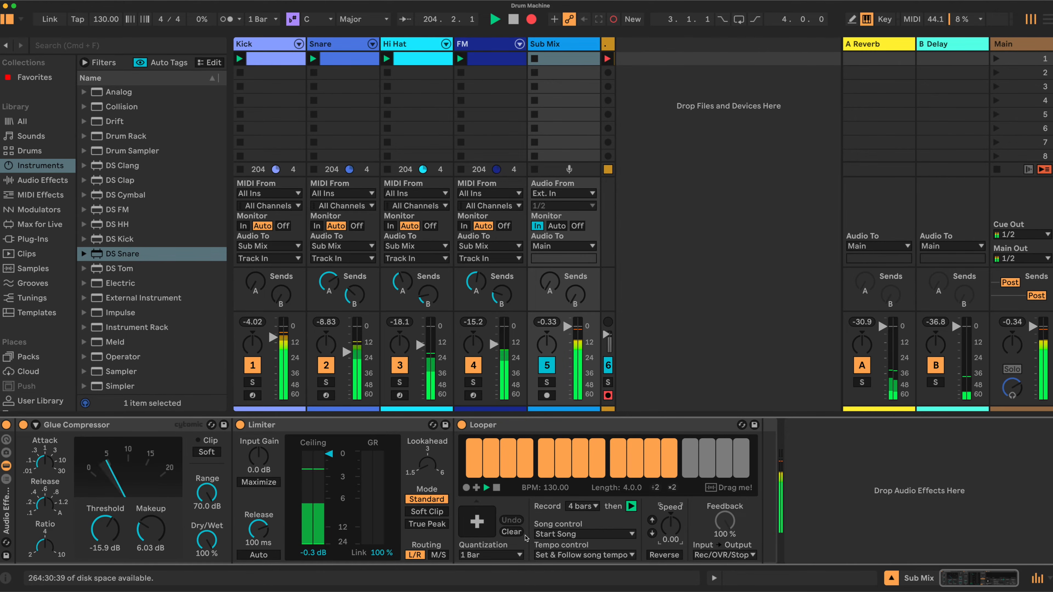
{"action": "left_click", "coordinate": [516, 535]}
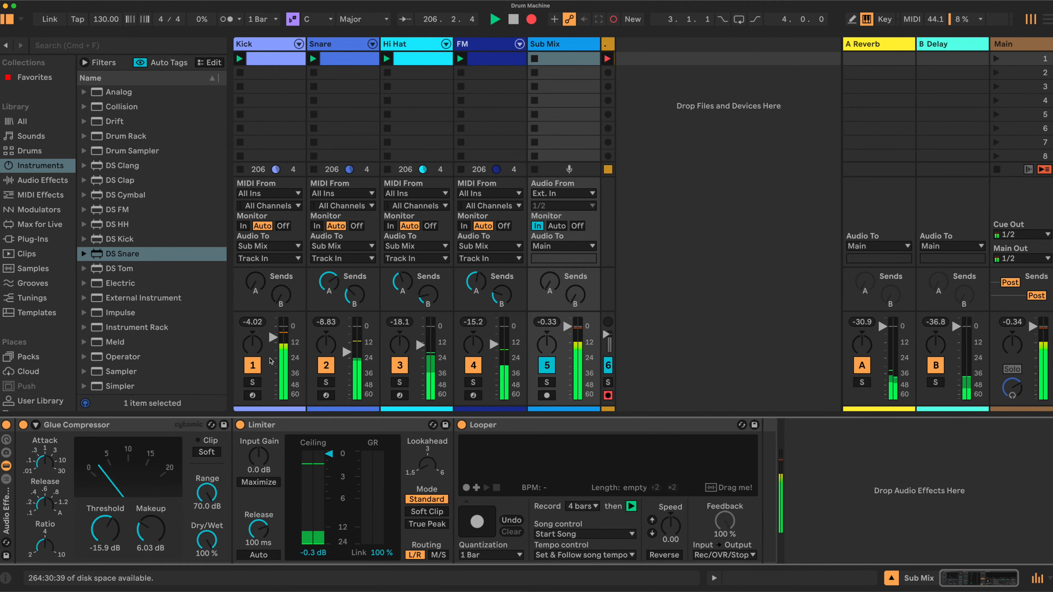
Step: Mute the Kick, Snare, Hi Hat and FM tracks
{"action": "left_click", "coordinate": [252, 365]}
{"action": "left_click", "coordinate": [325, 365]}
{"action": "left_click", "coordinate": [399, 365]}
{"action": "left_click", "coordinate": [473, 365]}
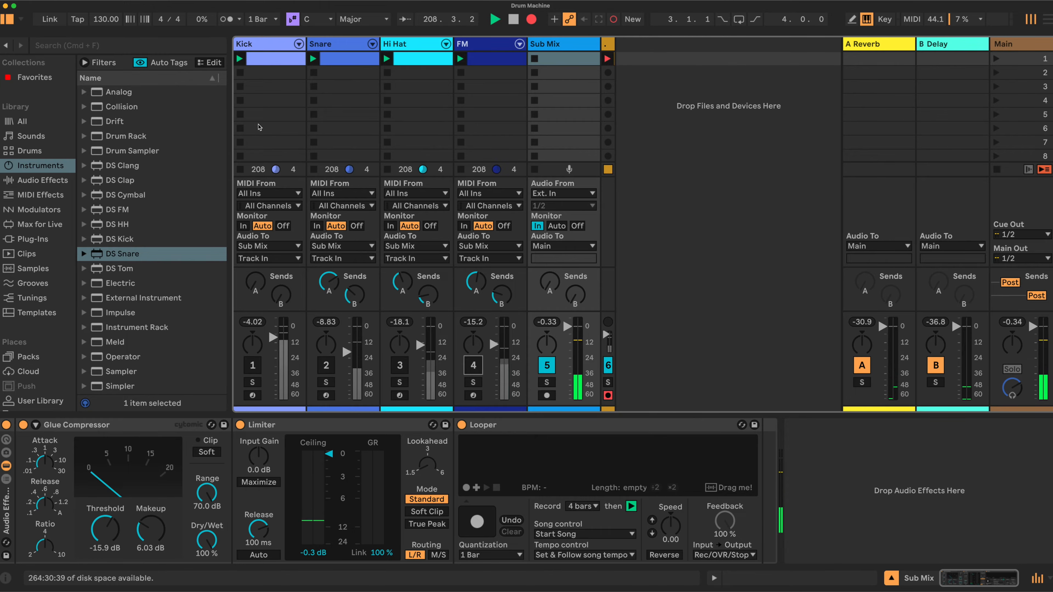
{"action": "left_click", "coordinate": [285, 52]}
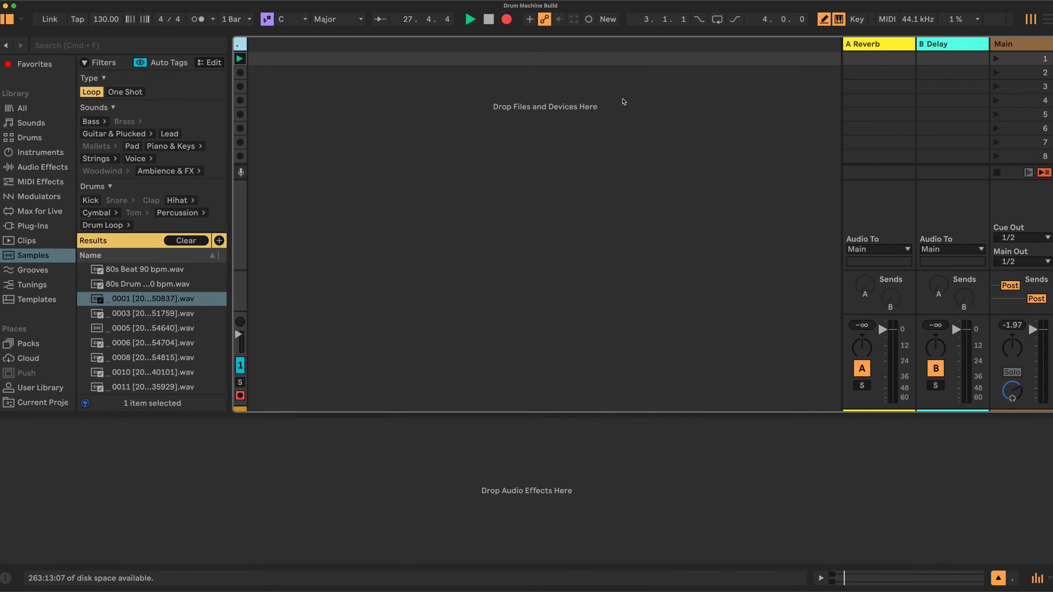
Step: Inspect the Reverb and Delay return tracks of the Drum Machine Build set and browse the available instruments and audio effects
{"action": "left_click", "coordinate": [878, 44]}
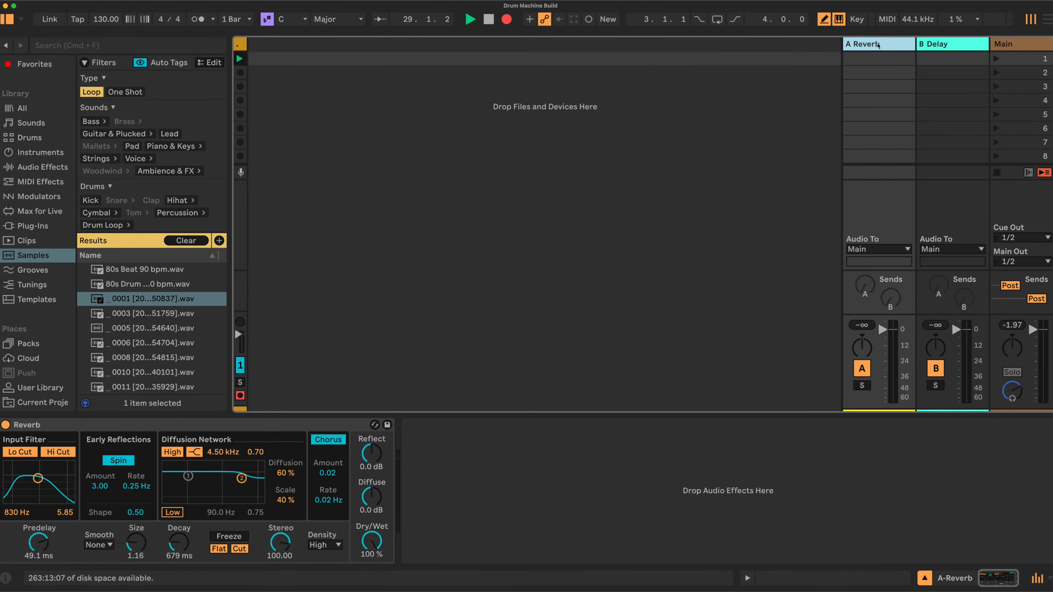
{"action": "left_click", "coordinate": [940, 41]}
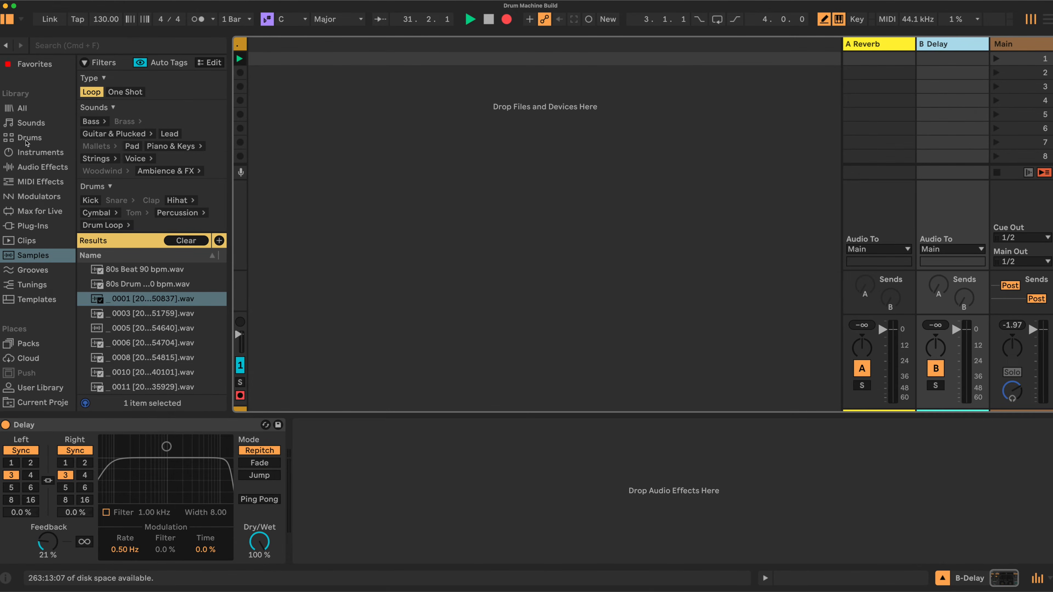
{"action": "left_click", "coordinate": [33, 154]}
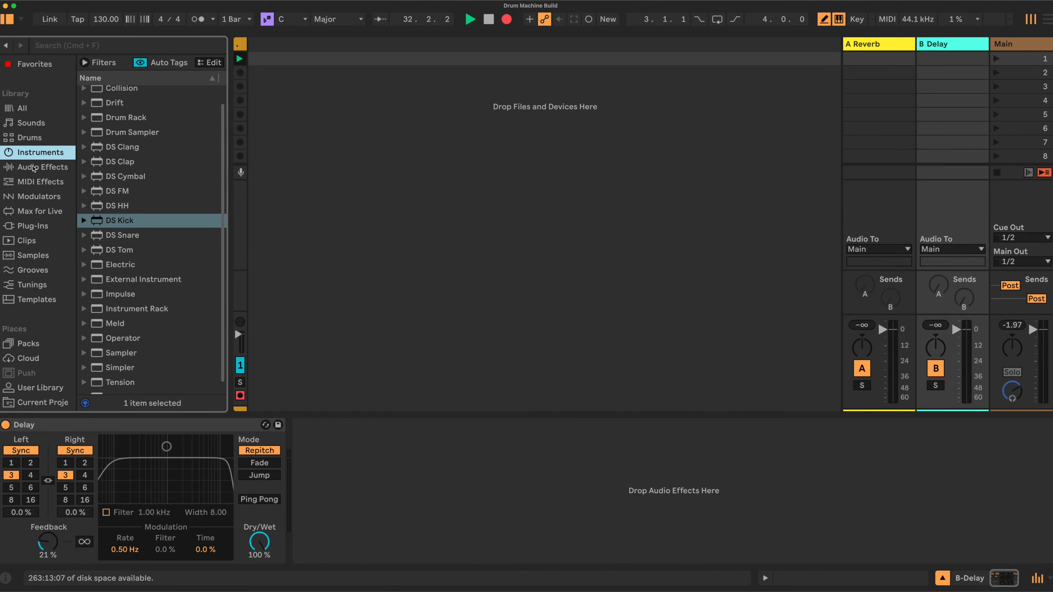
{"action": "left_click", "coordinate": [33, 168]}
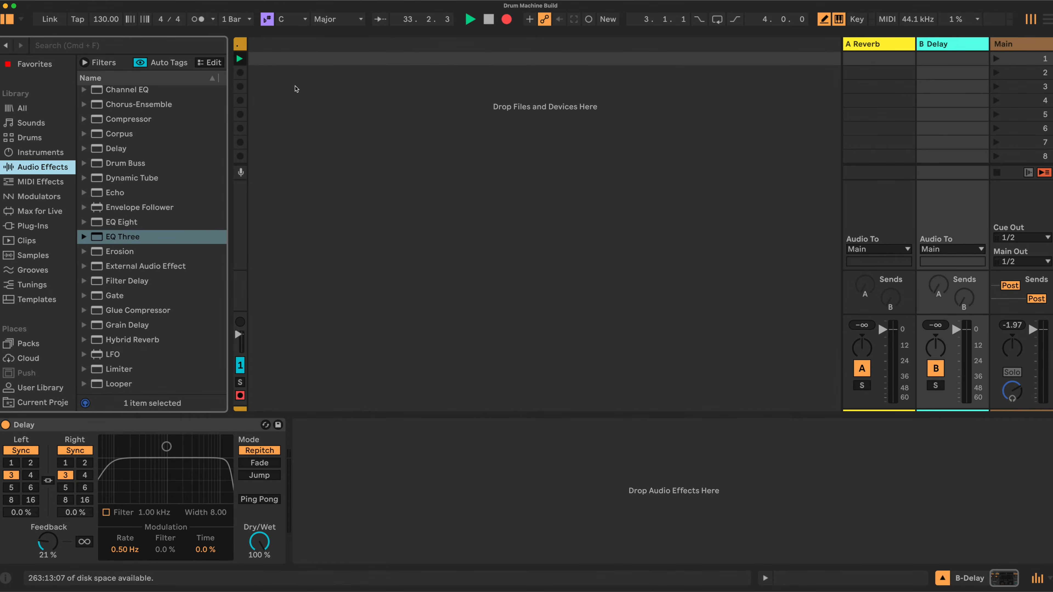
Step: Insert an audio track and rename it Sub Mix
{"action": "right_click", "coordinate": [296, 88]}
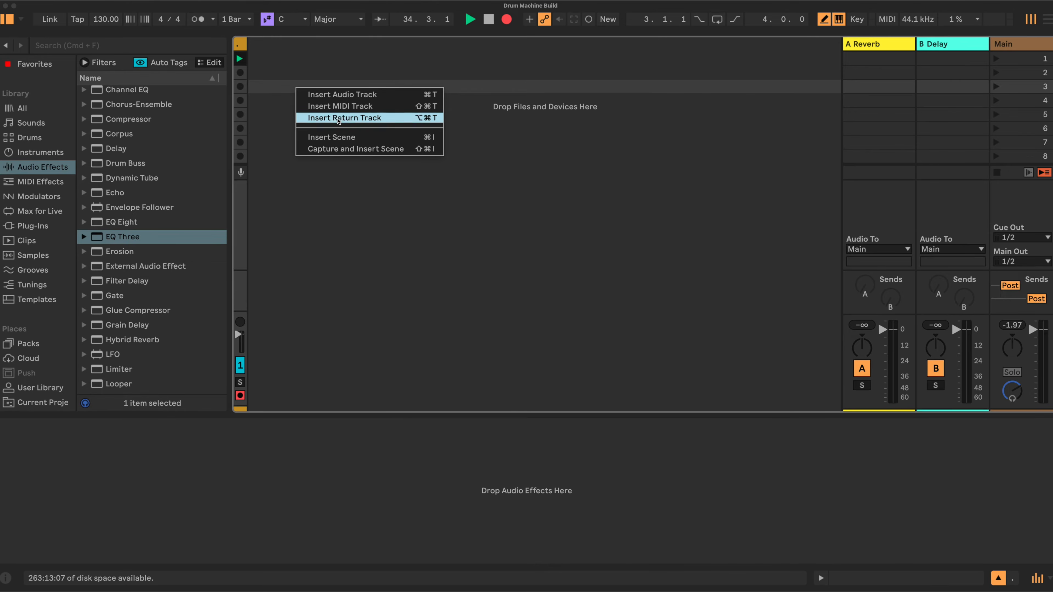
{"action": "left_click", "coordinate": [337, 95]}
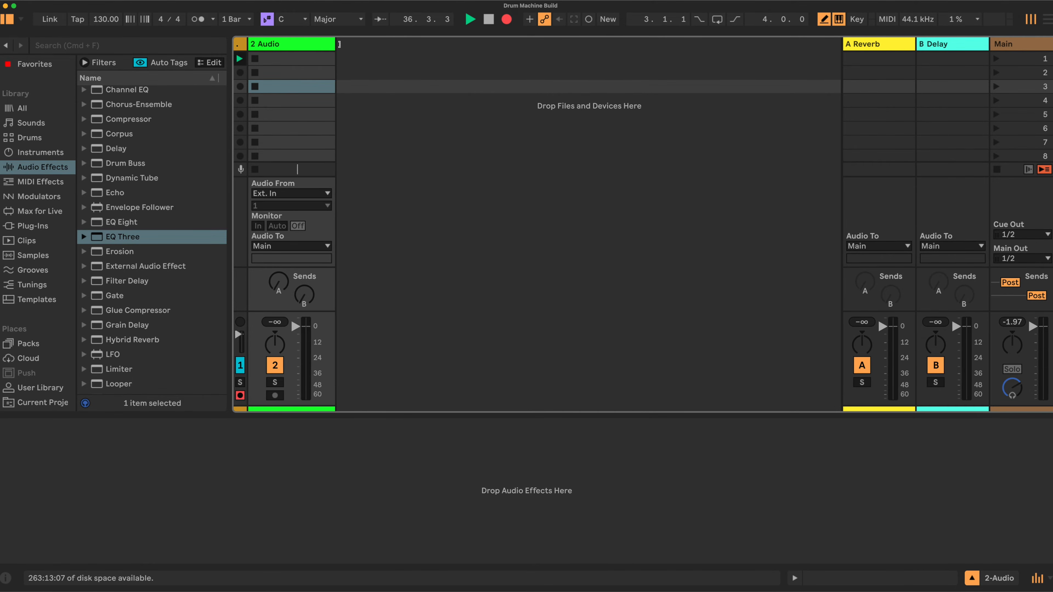
{"action": "right_click", "coordinate": [280, 47]}
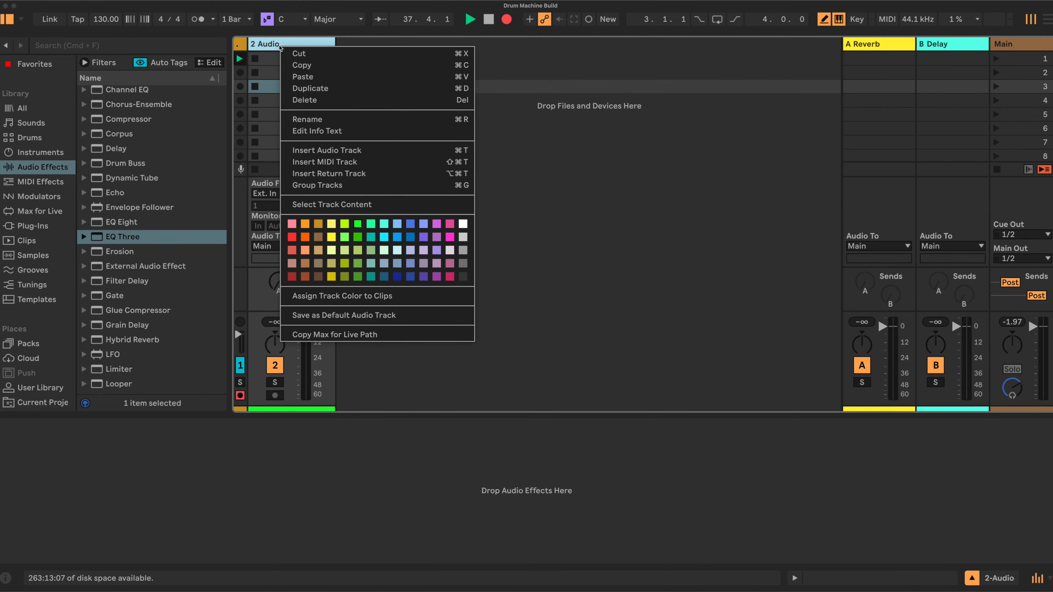
{"action": "left_click", "coordinate": [300, 120]}
{"action": "type", "text": "S"}
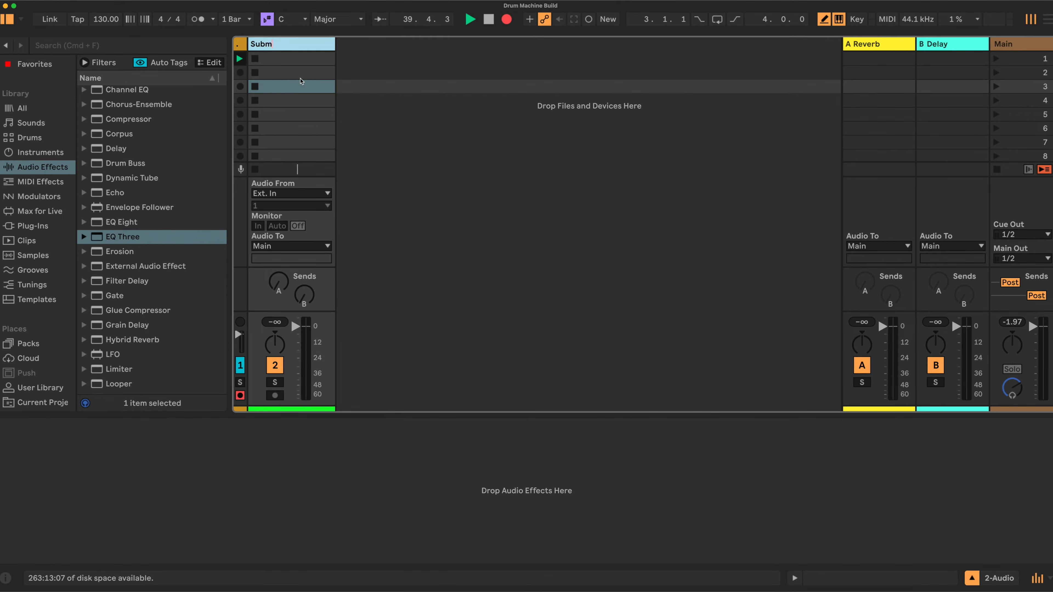
{"action": "type", "text": "ub Mix"}
{"action": "key", "text": "Return"}
Step: Add a Drum Rack on a new track before Sub Mix and narrow the Sub Mix track to match
{"action": "scroll", "coordinate": [138, 129], "scroll_direction": "up", "scroll_amount": 5}
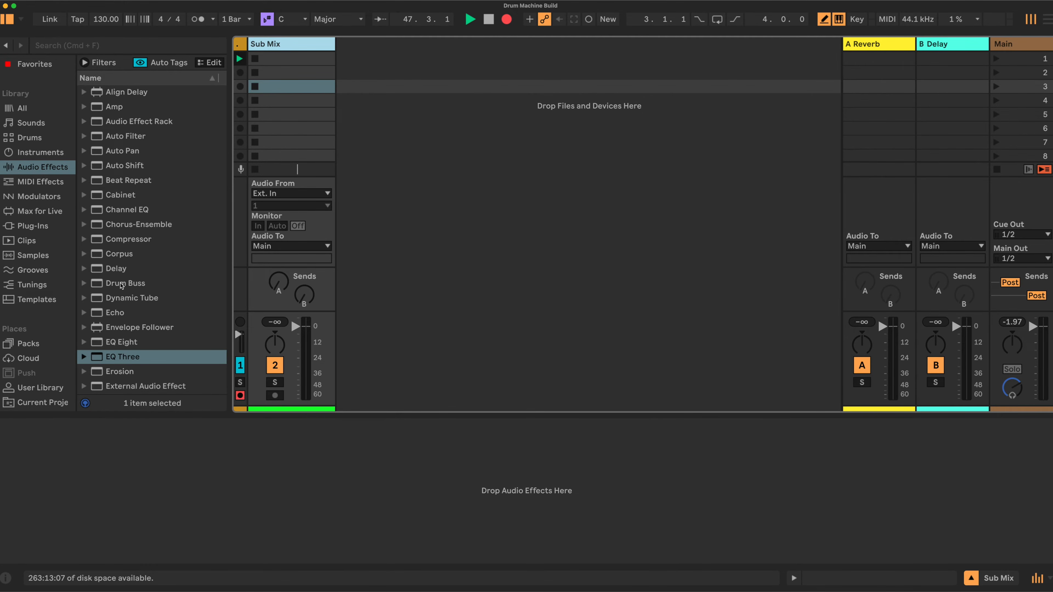
{"action": "left_click", "coordinate": [40, 152]}
{"action": "left_click_drag", "start_coordinate": [130, 119], "coordinate": [269, 47]}
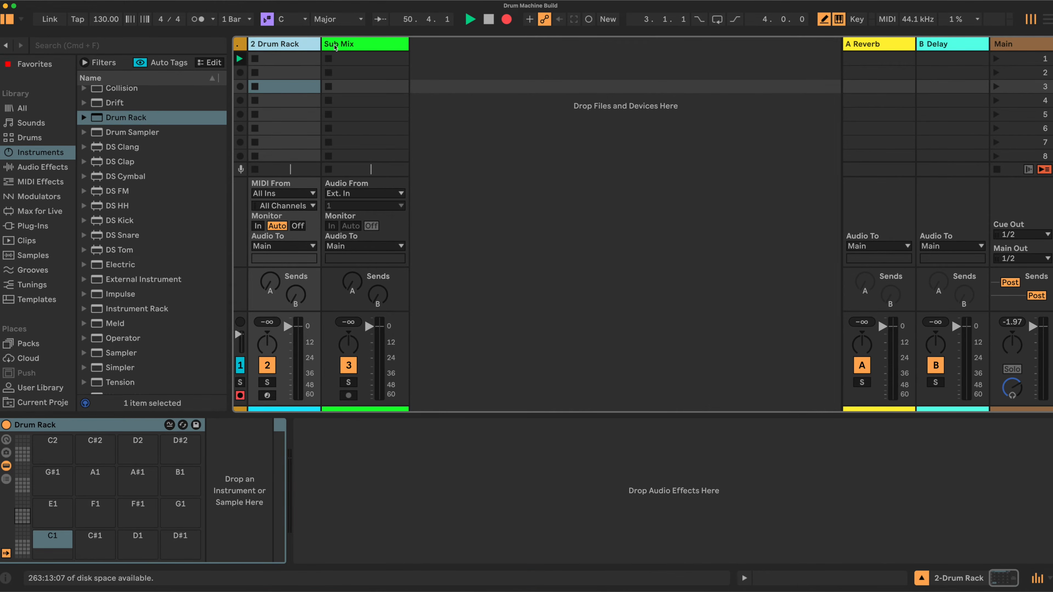
{"action": "mouse_move", "coordinate": [407, 42]}
{"action": "left_mouse_down"}
{"action": "mouse_move", "coordinate": [378, 42]}
{"action": "mouse_move", "coordinate": [388, 43]}
{"action": "left_mouse_up"}
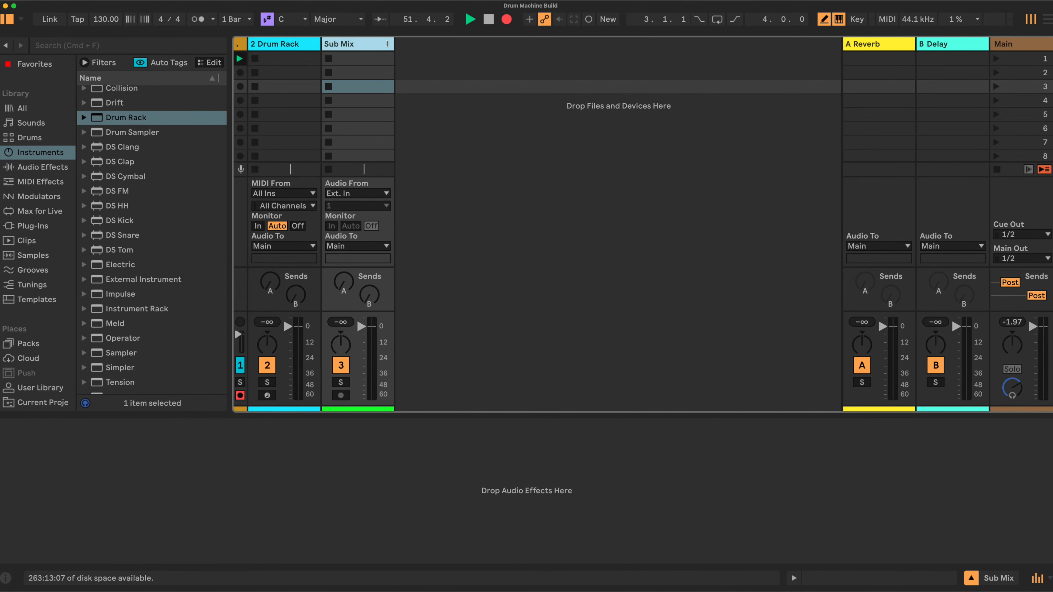
Step: Load DS Kick onto pad C1 of the Drum Rack and rename its track Kick
{"action": "left_click", "coordinate": [290, 49]}
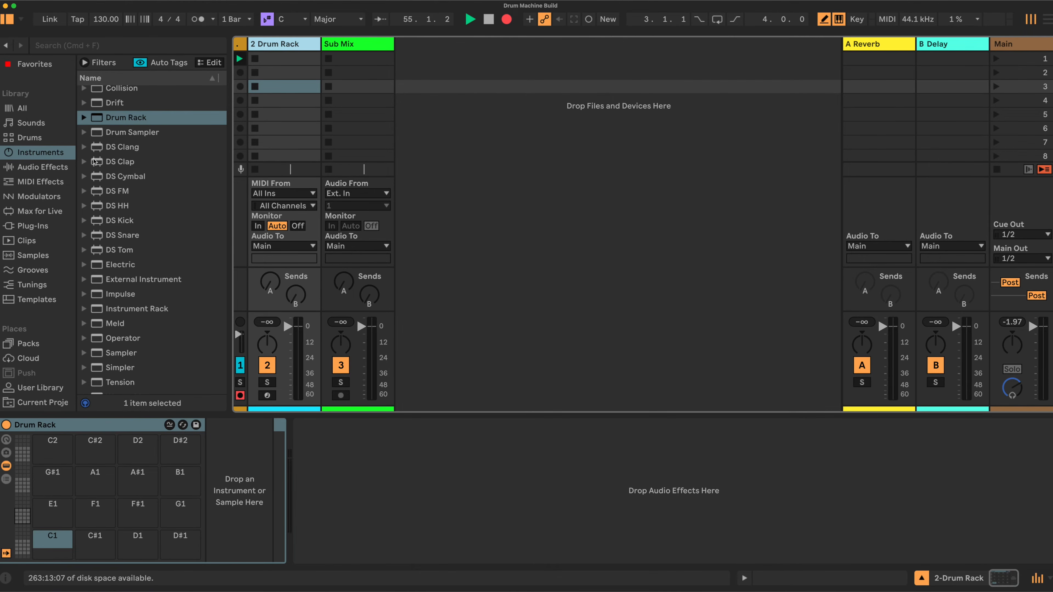
{"action": "left_click_drag", "start_coordinate": [118, 223], "coordinate": [228, 482]}
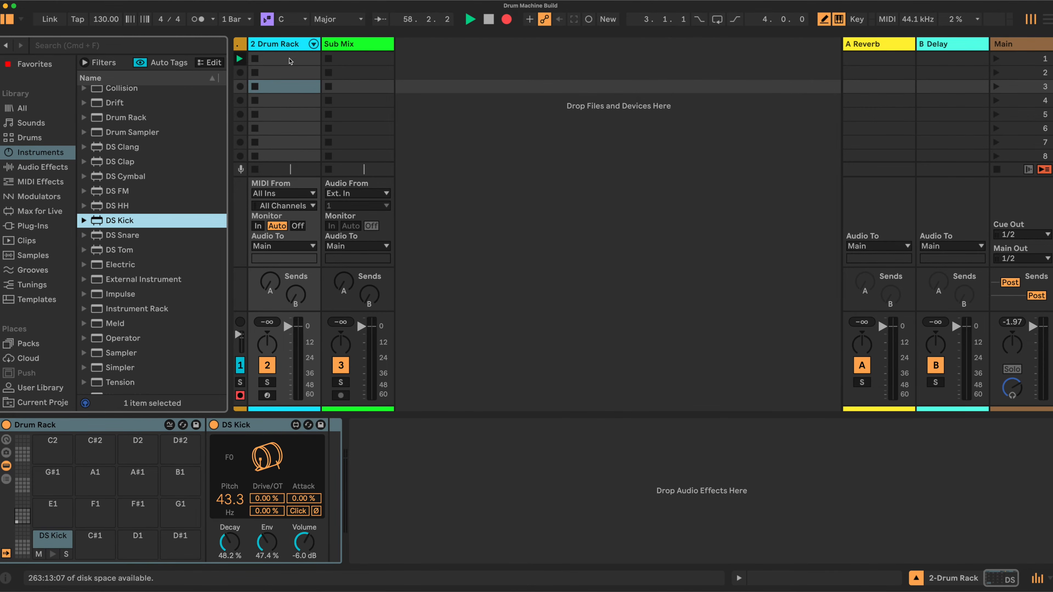
{"action": "right_click", "coordinate": [284, 45]}
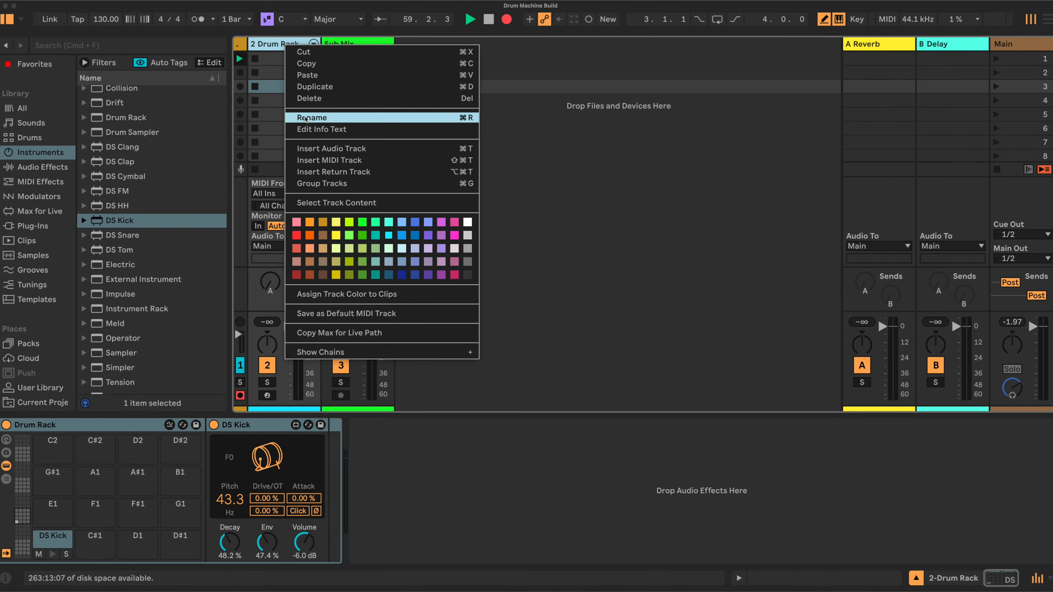
{"action": "left_click", "coordinate": [304, 117]}
{"action": "type", "text": "Kick"}
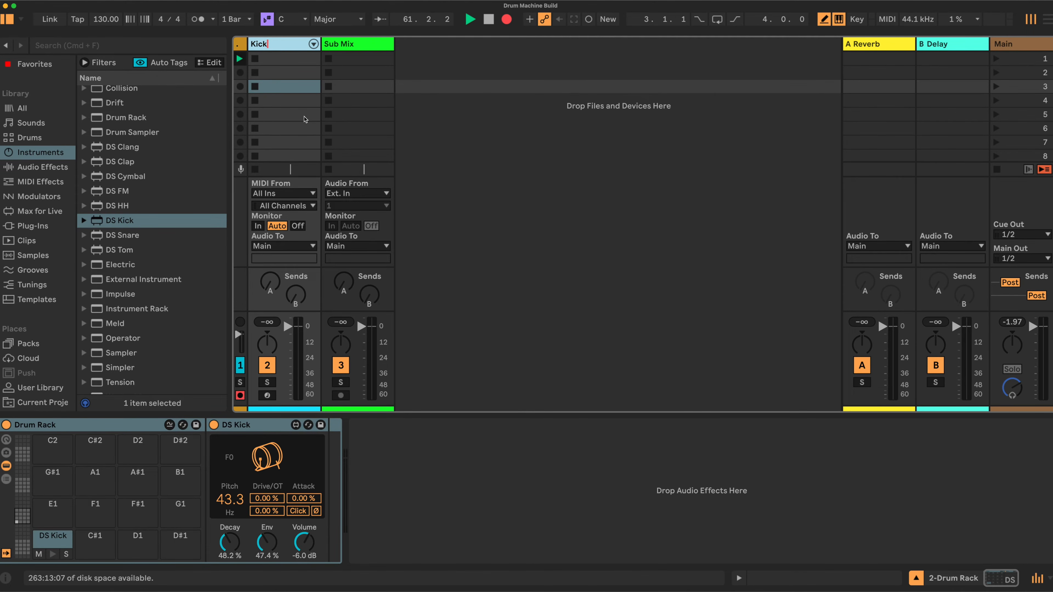
{"action": "key", "text": "Return"}
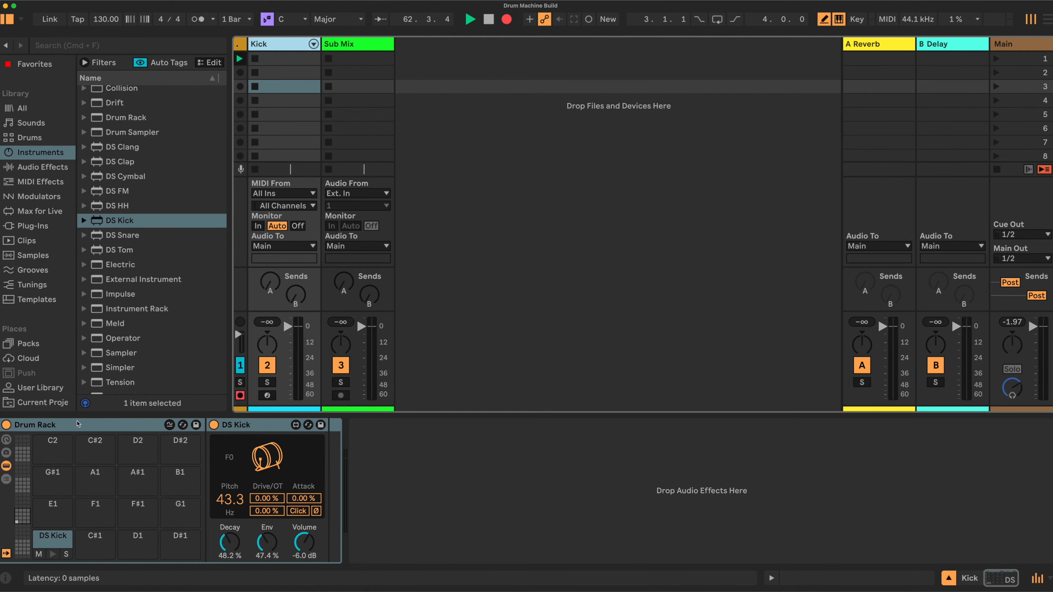
Step: Show the Drum Rack's macro controls and expand them to 16 macros
{"action": "left_click", "coordinate": [7, 440]}
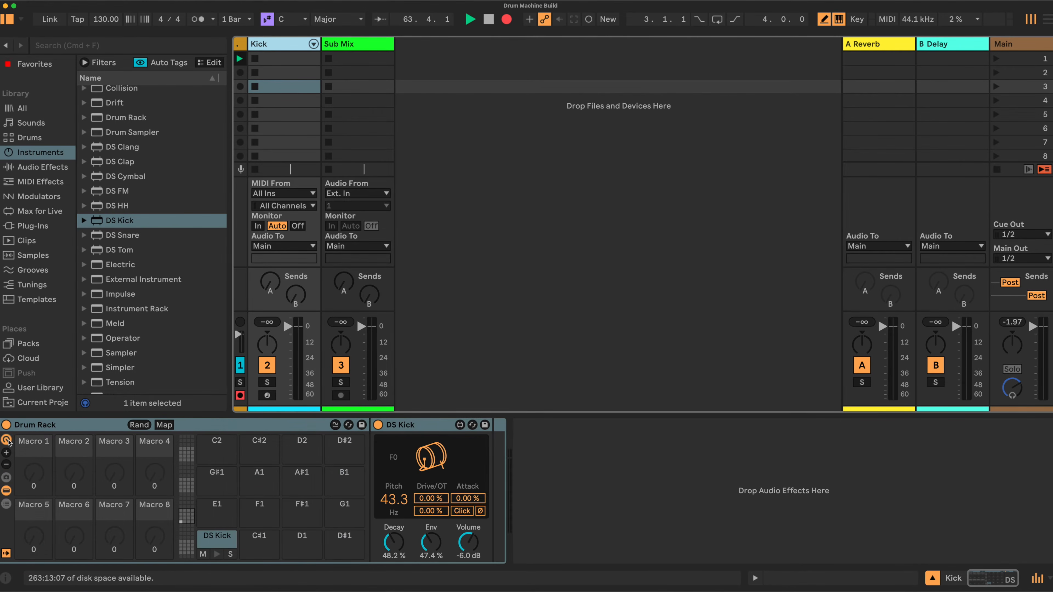
{"action": "left_click", "coordinate": [7, 456]}
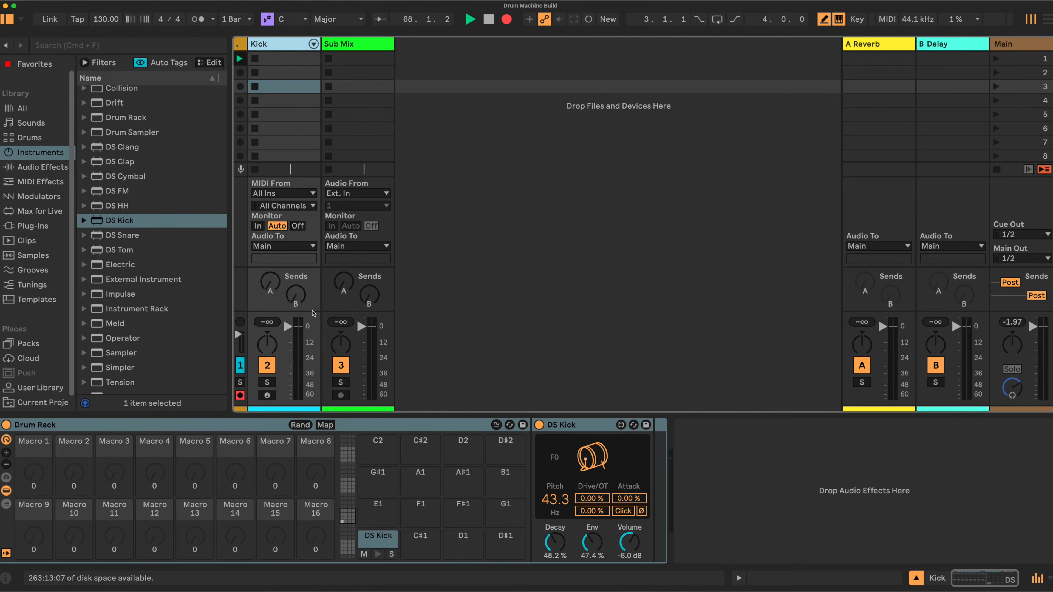
Step: Add EQ Three after DS Kick on the Kick track and insert Drum Buss between the two devices
{"action": "scroll", "coordinate": [136, 170], "scroll_direction": "up", "scroll_amount": 2}
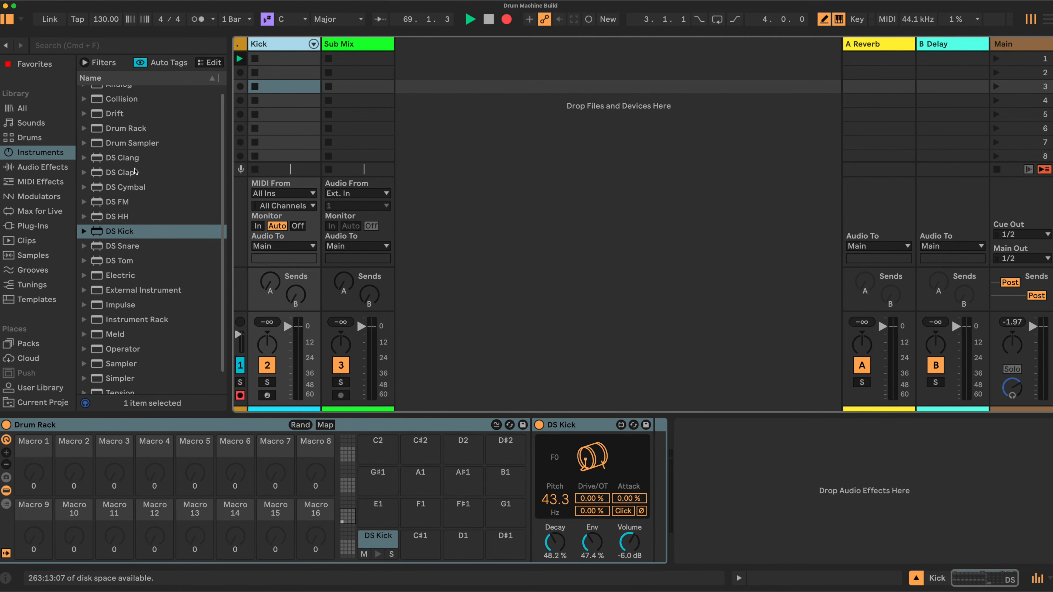
{"action": "scroll", "coordinate": [143, 170], "scroll_direction": "down", "scroll_amount": 2}
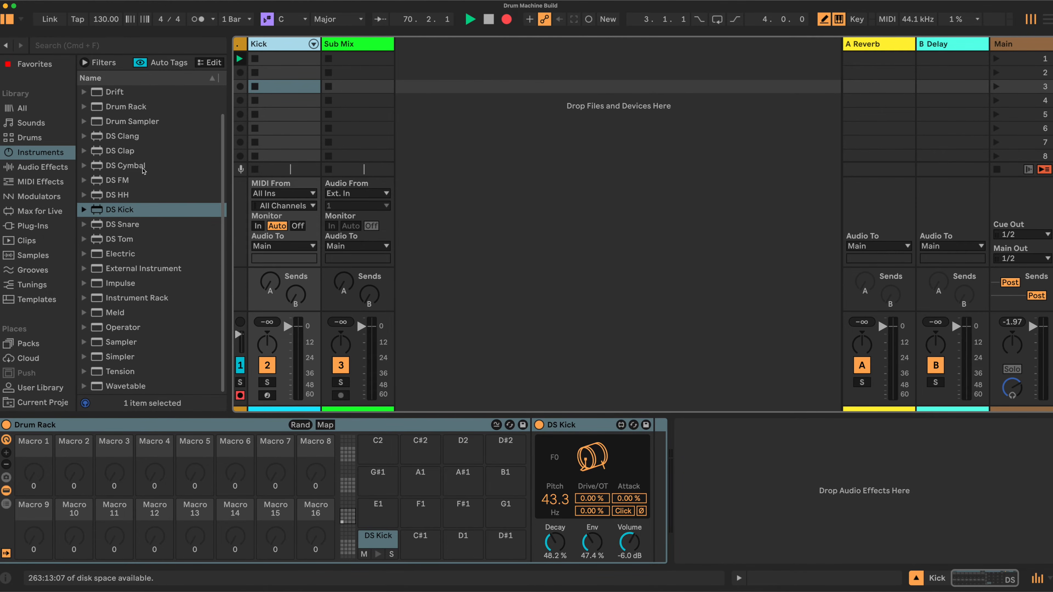
{"action": "scroll", "coordinate": [41, 166], "scroll_direction": "down", "scroll_amount": 1}
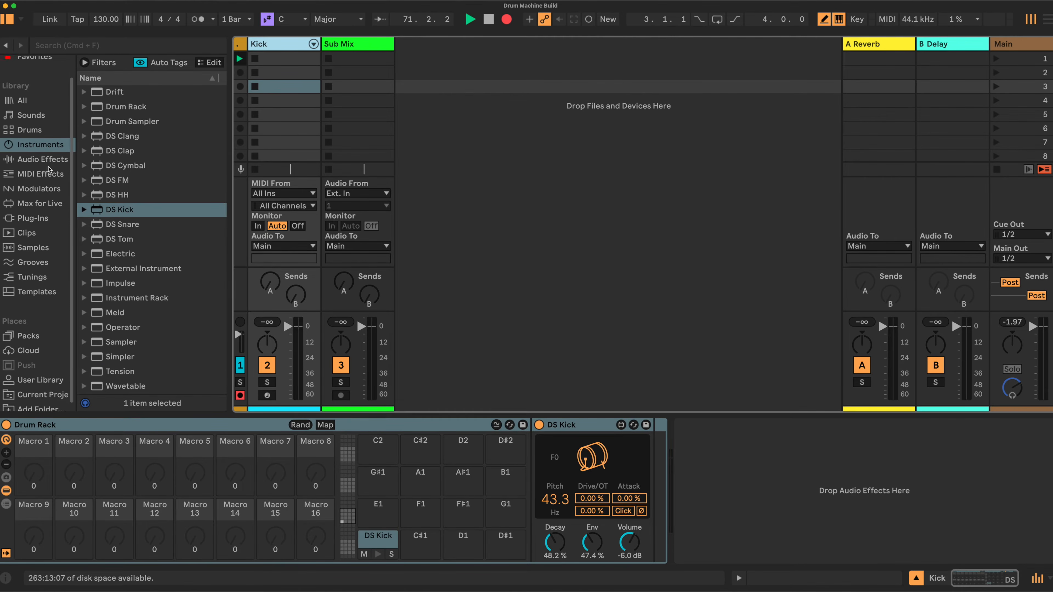
{"action": "left_click", "coordinate": [41, 155]}
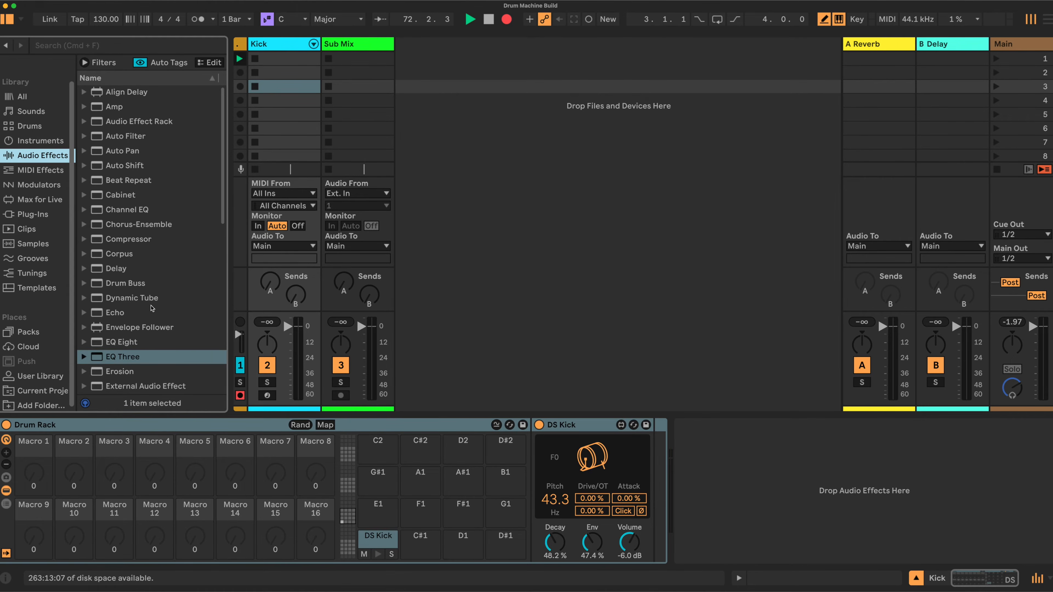
{"action": "left_click_drag", "start_coordinate": [125, 357], "coordinate": [652, 476]}
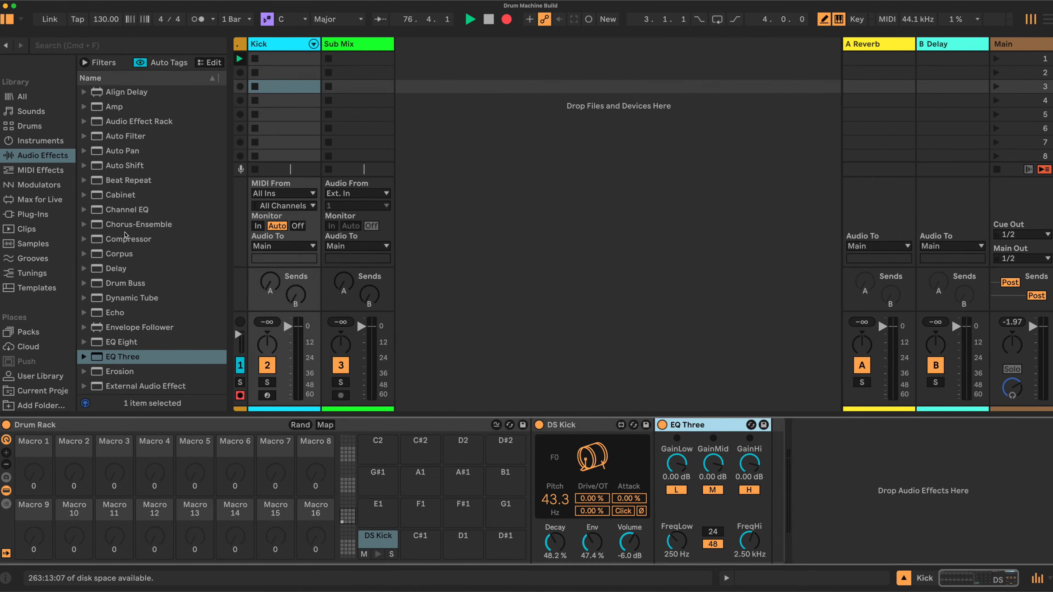
{"action": "left_click_drag", "start_coordinate": [116, 286], "coordinate": [655, 474]}
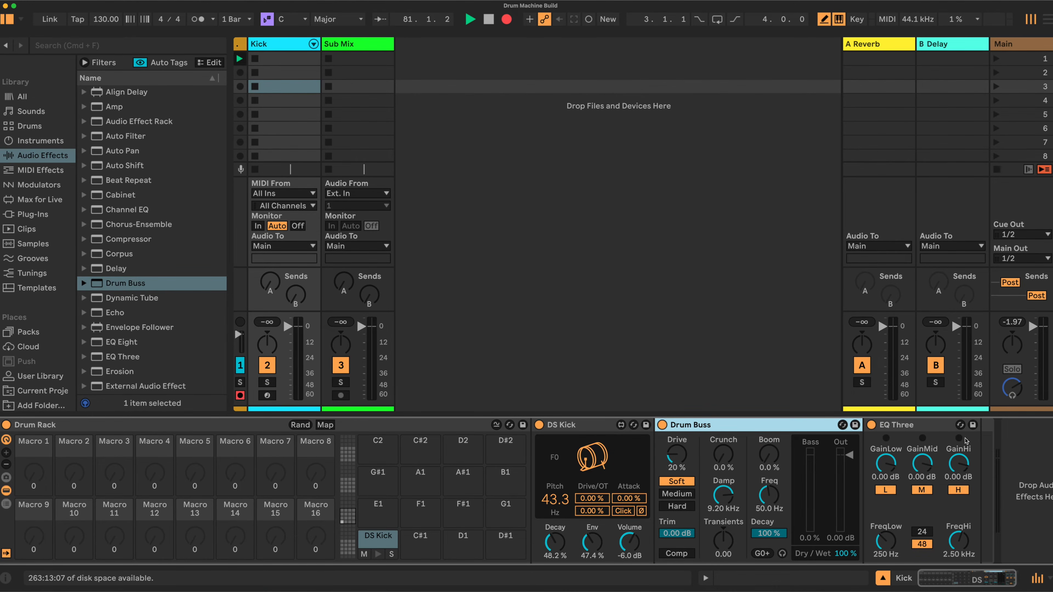
Step: Enter macro mapping mode and map DS Kick's Pitch, Attack and Overtone to Macros 1, 2 and 3 of the Drum Rack
{"action": "left_click", "coordinate": [325, 425]}
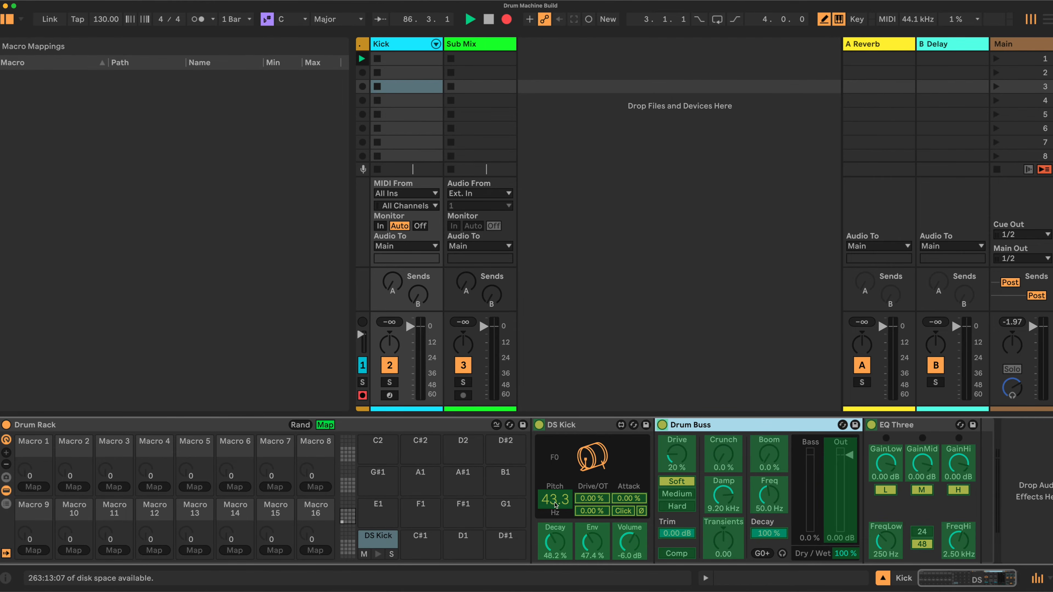
{"action": "left_click", "coordinate": [556, 498]}
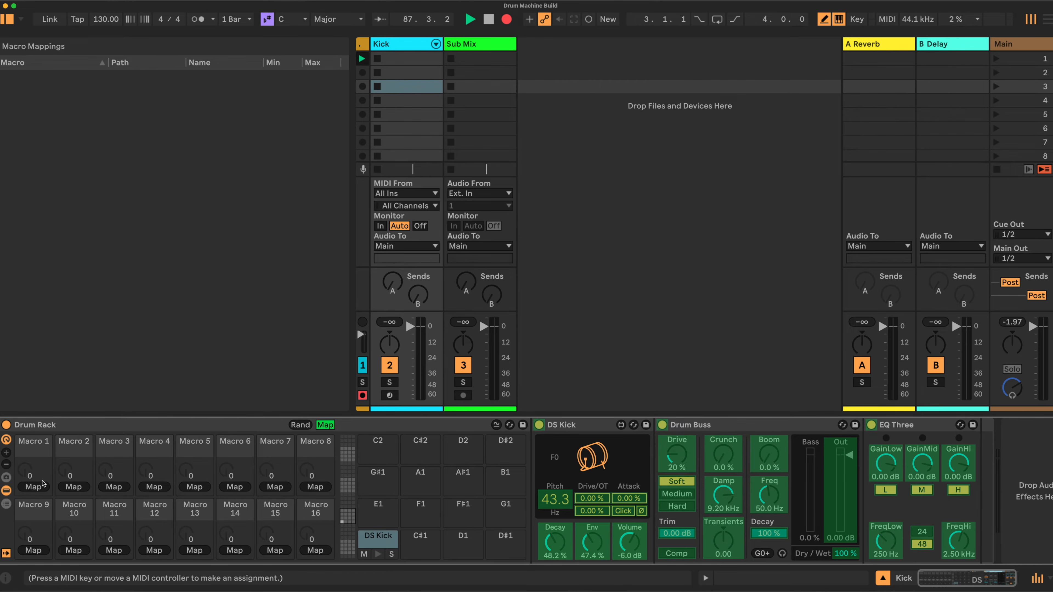
{"action": "left_click", "coordinate": [43, 485]}
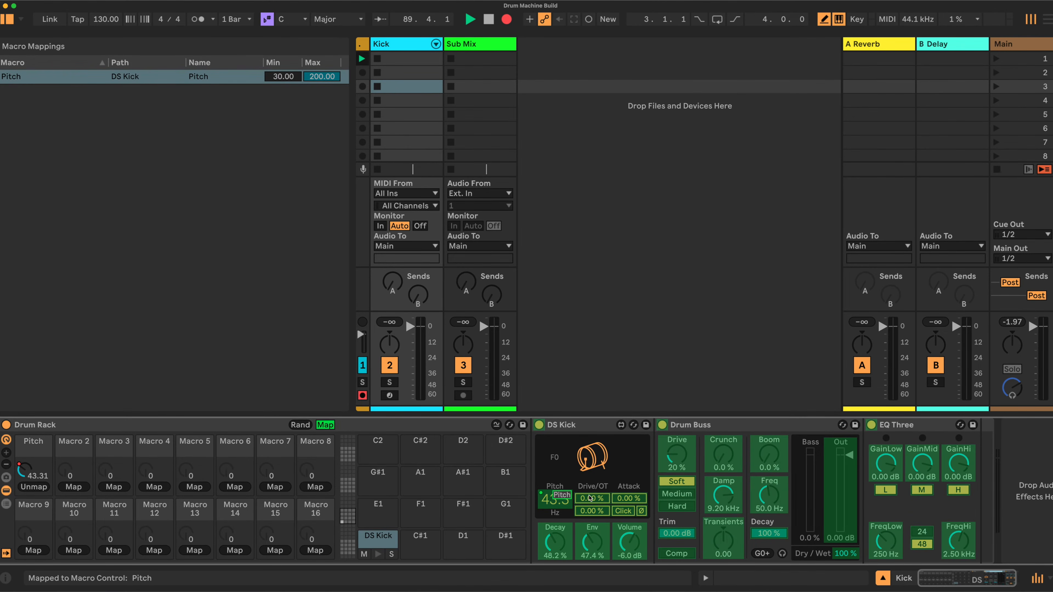
{"action": "left_click", "coordinate": [630, 499]}
{"action": "left_click", "coordinate": [75, 487]}
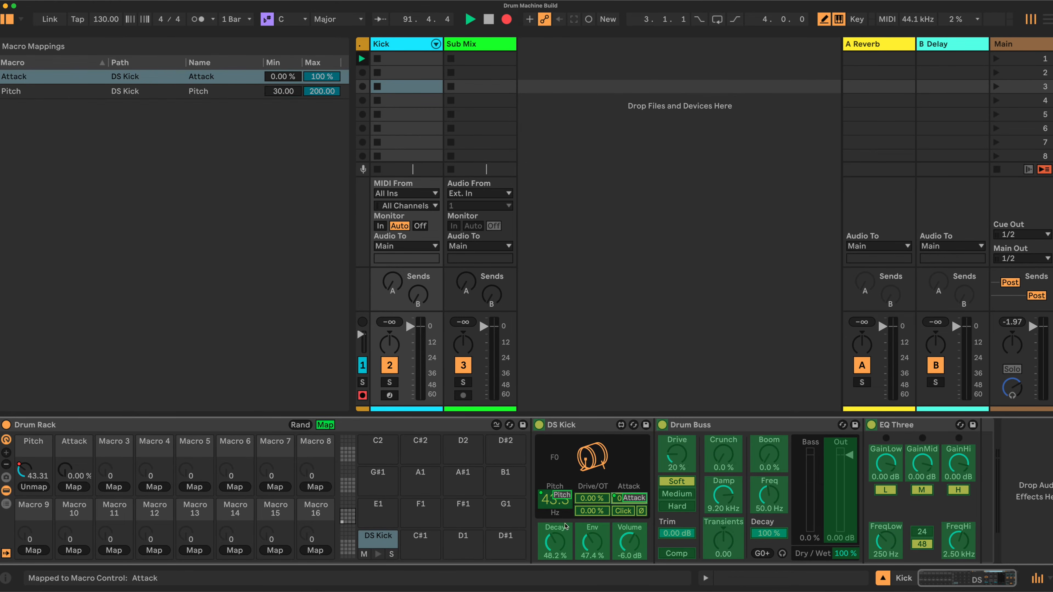
{"action": "left_click", "coordinate": [595, 511]}
{"action": "left_click", "coordinate": [120, 489]}
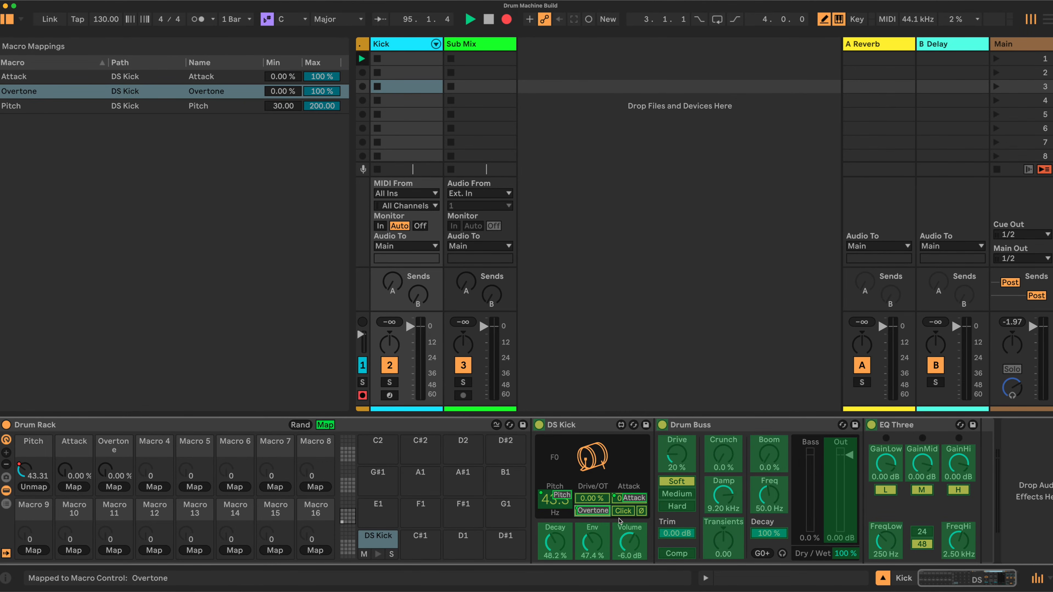
Step: Map DS Kick's Click, Decay and Env parameters to Macros 4, 5 and 6
{"action": "left_click", "coordinate": [623, 511]}
{"action": "left_click", "coordinate": [149, 487]}
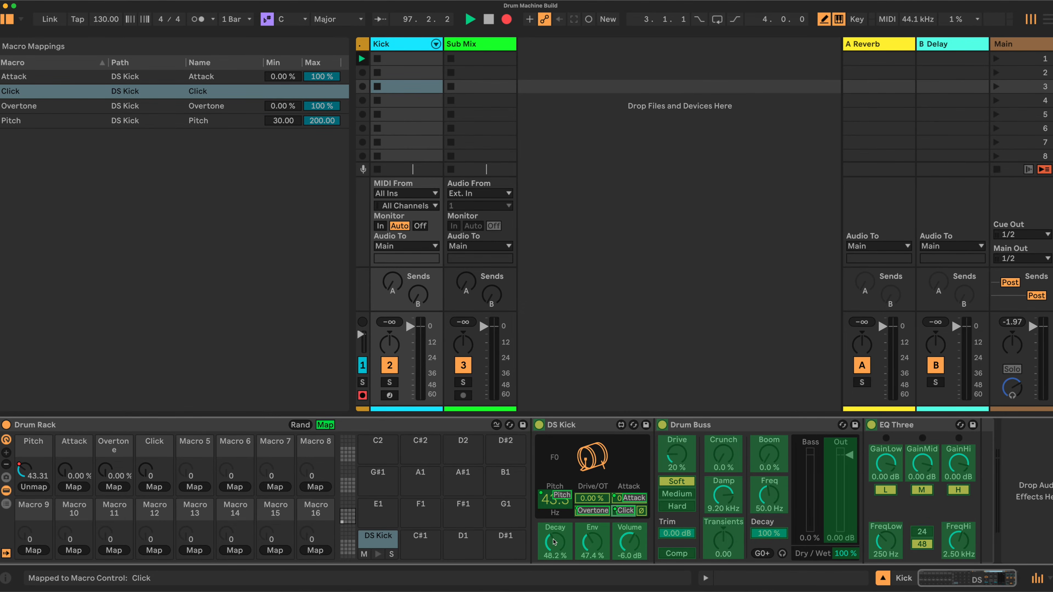
{"action": "left_click", "coordinate": [555, 543]}
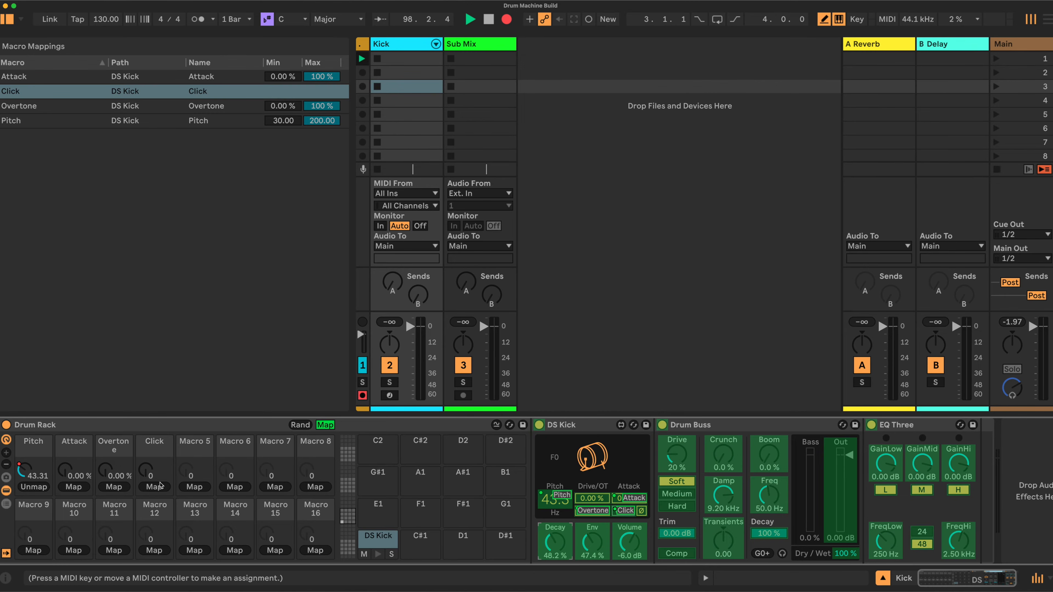
{"action": "left_click", "coordinate": [190, 487]}
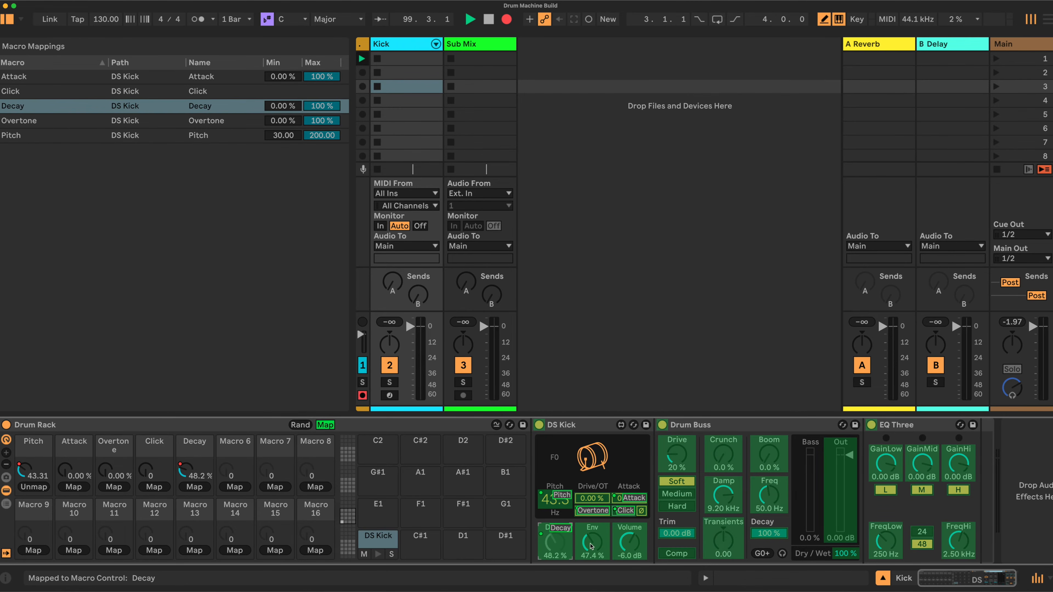
{"action": "left_click", "coordinate": [235, 487]}
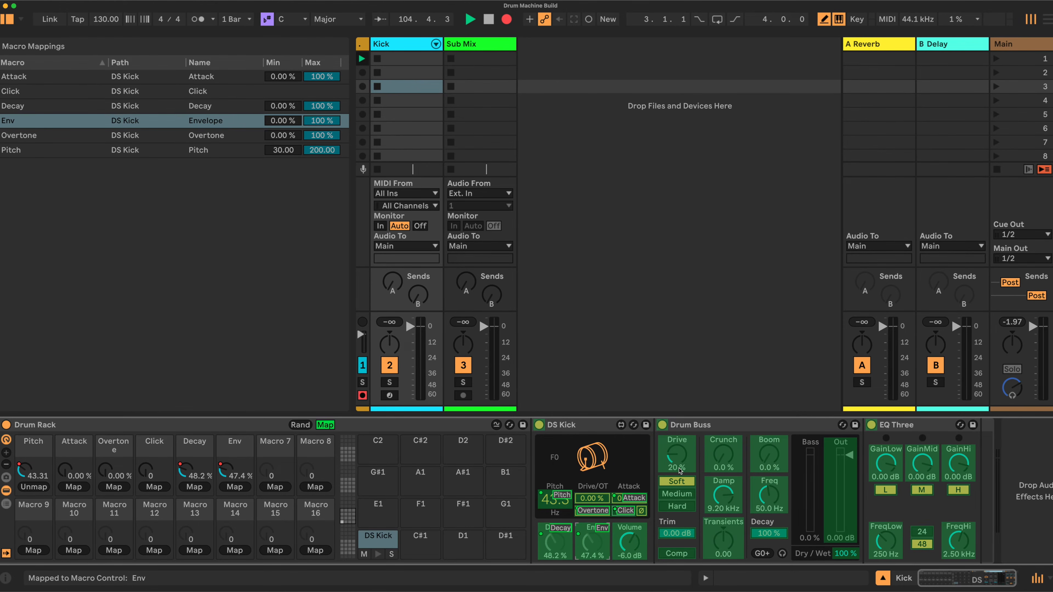
Step: Map Drum Buss's Drive, Drive Type, Trim and Comp switch to Macros 7, 8, 9 and 10
{"action": "left_click", "coordinate": [672, 456]}
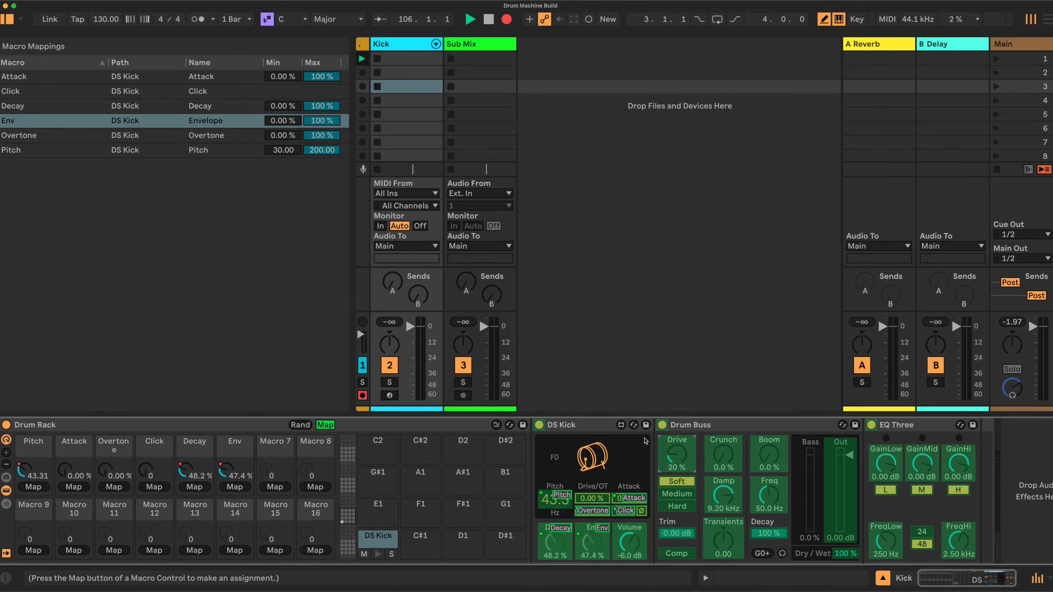
{"action": "left_click", "coordinate": [275, 487]}
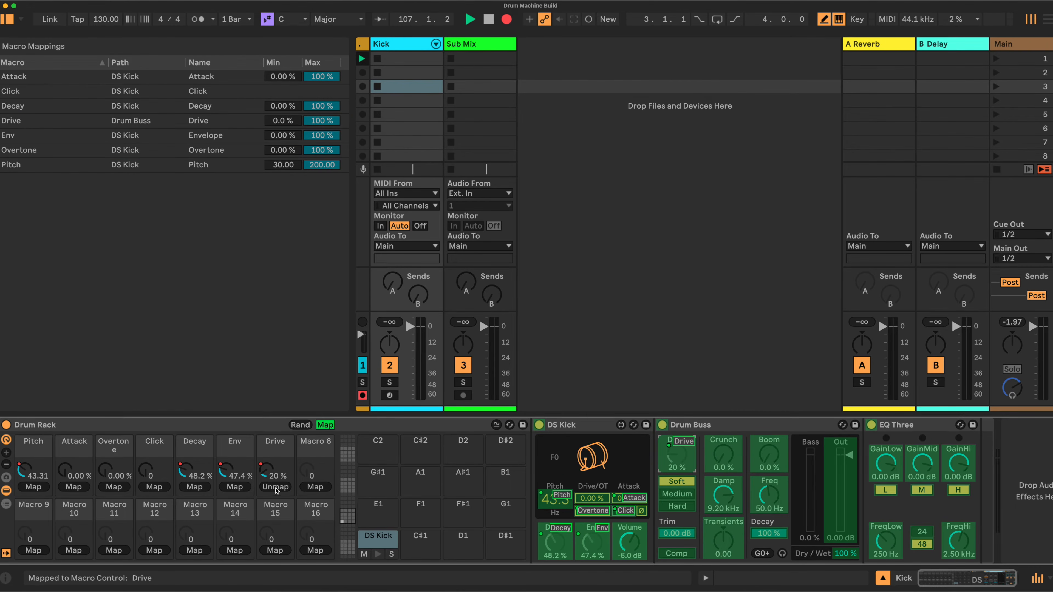
{"action": "left_click", "coordinate": [679, 496]}
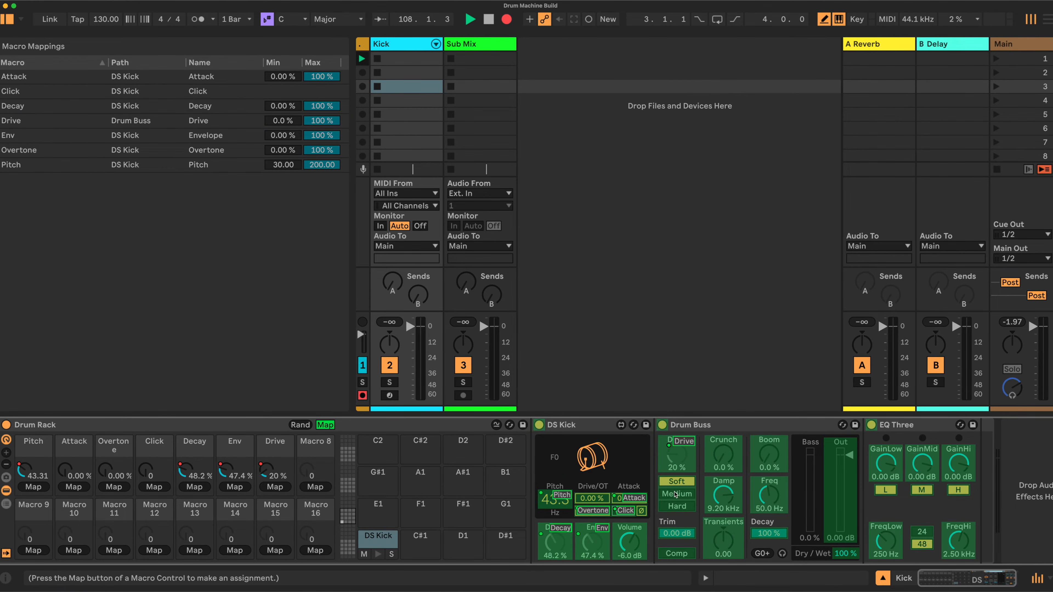
{"action": "left_click", "coordinate": [316, 487]}
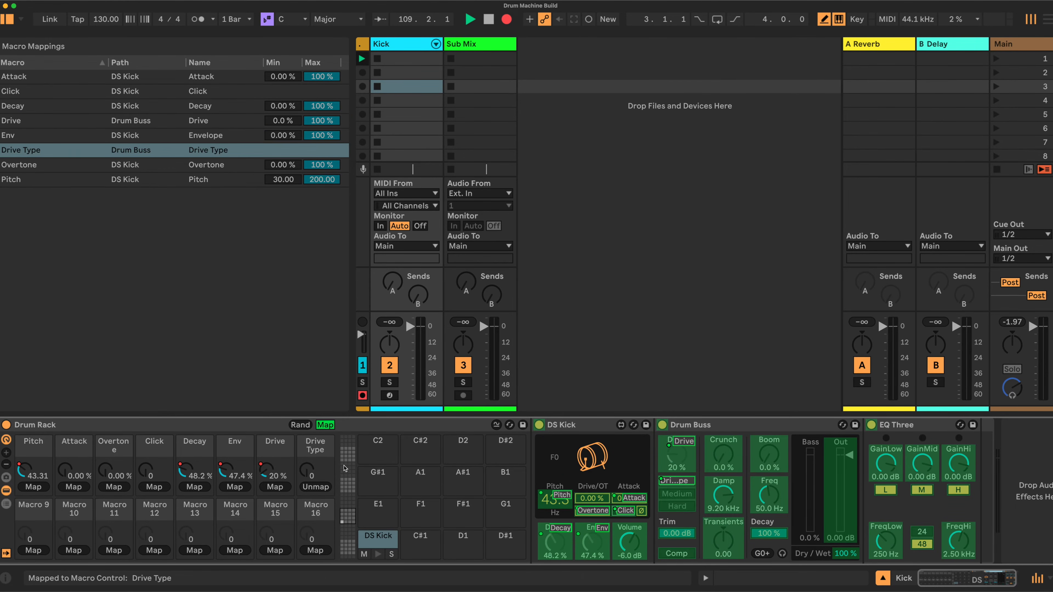
{"action": "left_click", "coordinate": [687, 535]}
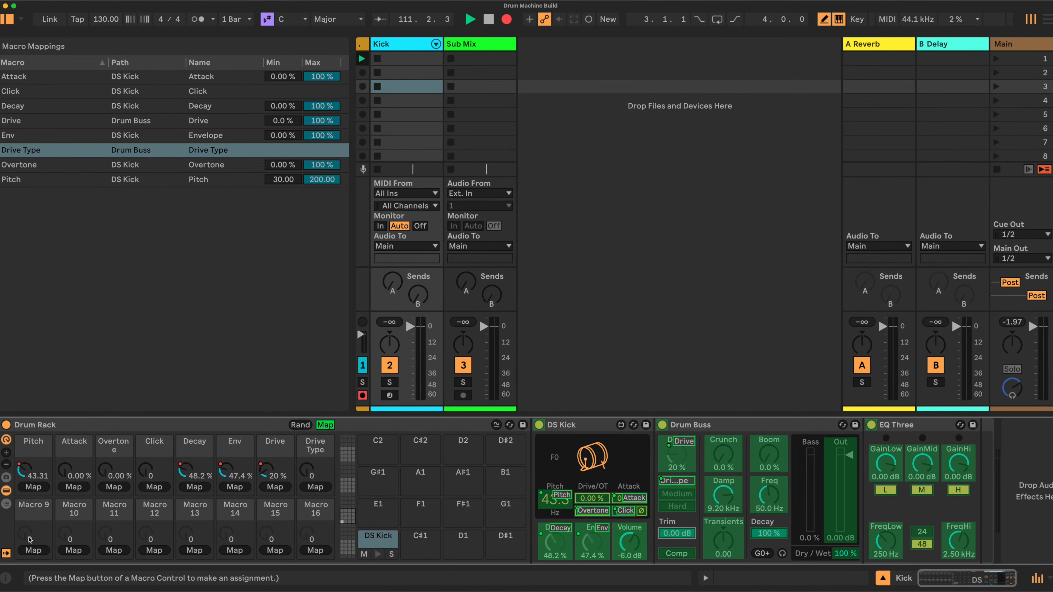
{"action": "left_click", "coordinate": [33, 550]}
{"action": "left_click", "coordinate": [633, 553]}
{"action": "left_click", "coordinate": [74, 550]}
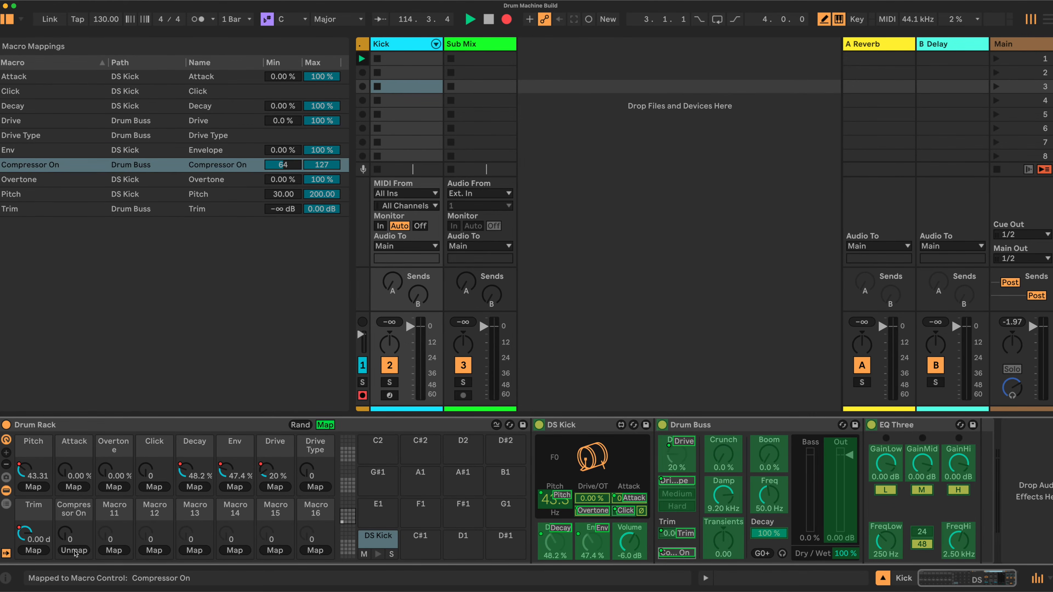
Step: Map Drum Buss's Crunch, Damp and Transients to Macros 11, 12 and 13
{"action": "left_click", "coordinate": [715, 455]}
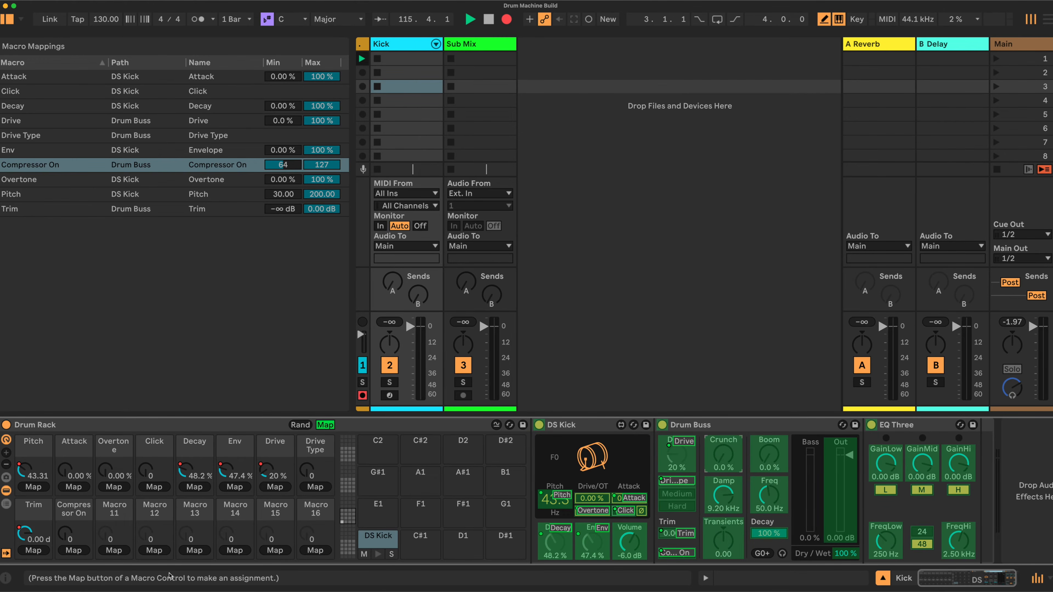
{"action": "left_click", "coordinate": [123, 550]}
{"action": "left_click", "coordinate": [720, 493]}
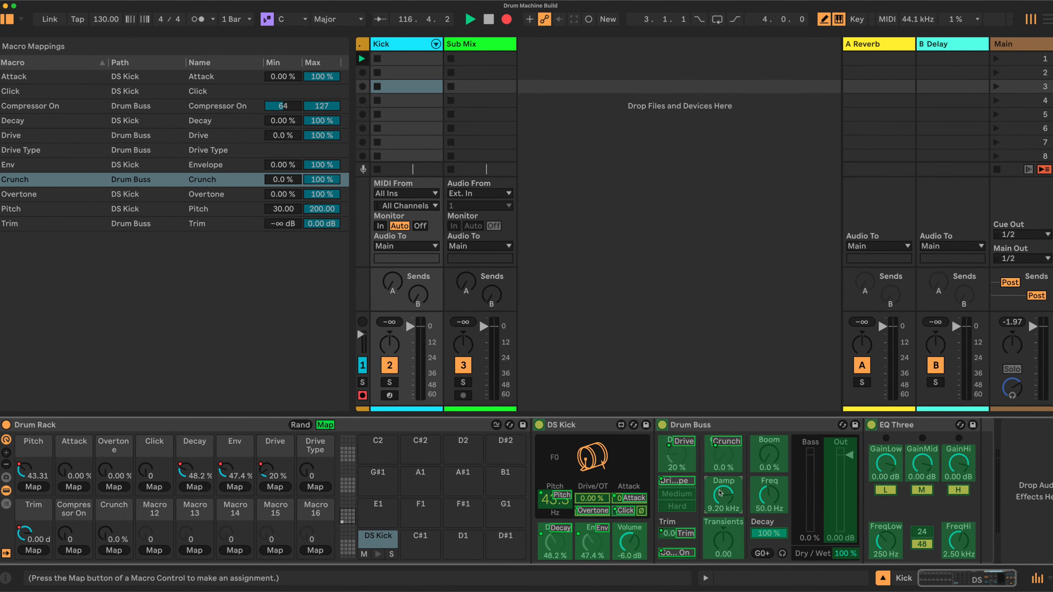
{"action": "left_click", "coordinate": [153, 550]}
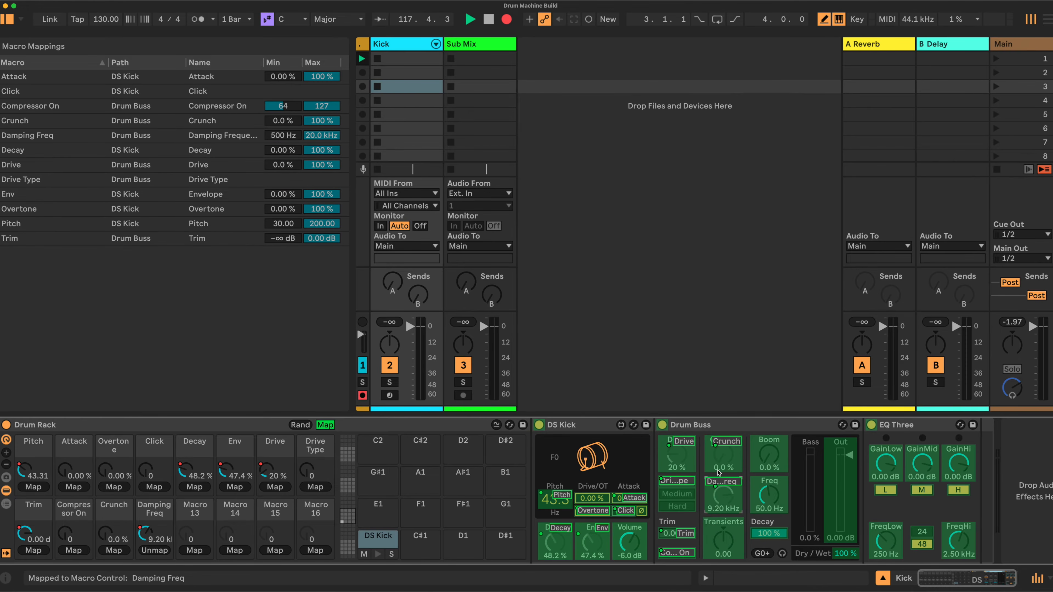
{"action": "left_click", "coordinate": [718, 538]}
{"action": "left_click", "coordinate": [194, 550]}
Step: Map Drum Buss's Boom amount, Boom Freq and Boom Decay to Macros 14, 15 and 16
{"action": "left_click", "coordinate": [769, 453]}
{"action": "left_click", "coordinate": [233, 552]}
{"action": "left_click", "coordinate": [766, 498]}
{"action": "left_click", "coordinate": [275, 551]}
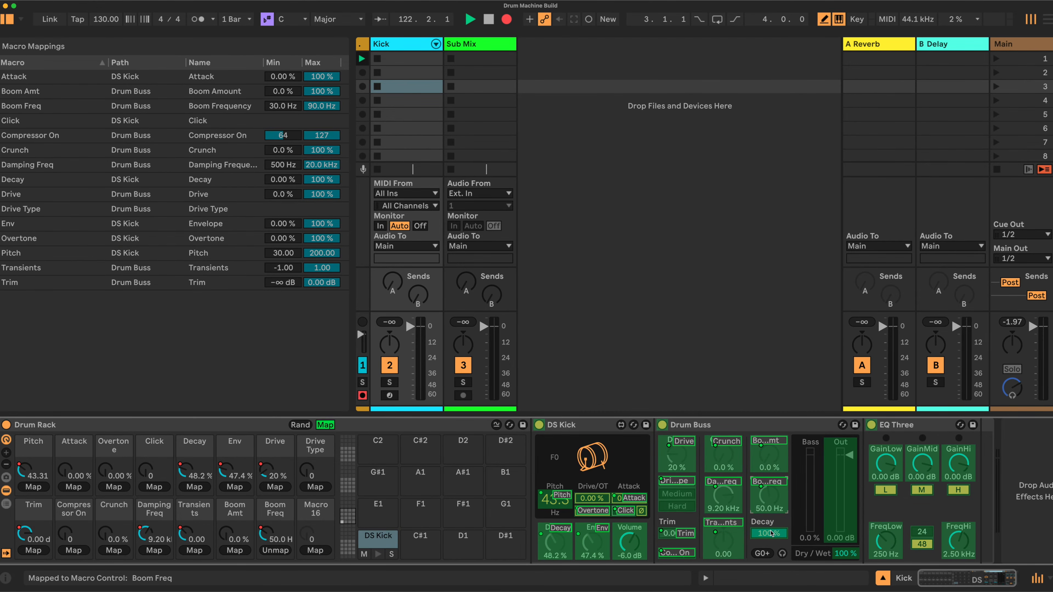
{"action": "left_click", "coordinate": [315, 550]}
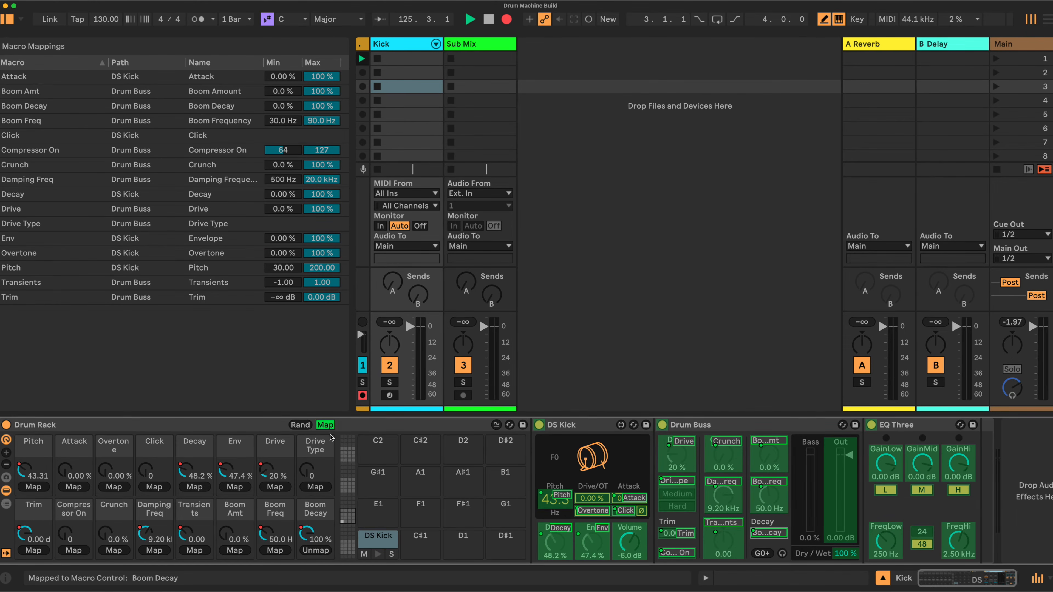
Step: Rename the Pitch macro as Kick Pitch
{"action": "right_click", "coordinate": [30, 446]}
{"action": "left_click", "coordinate": [86, 316]}
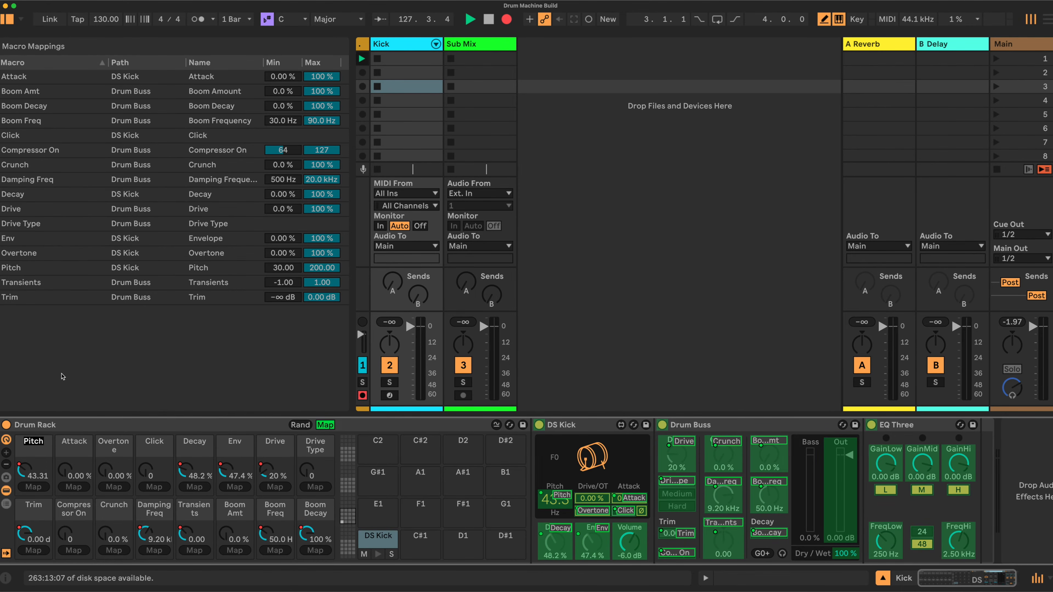
{"action": "left_click", "coordinate": [23, 448]}
{"action": "type", "text": "Kick"}
{"action": "key", "text": "Return"}
{"action": "left_click", "coordinate": [147, 460]}
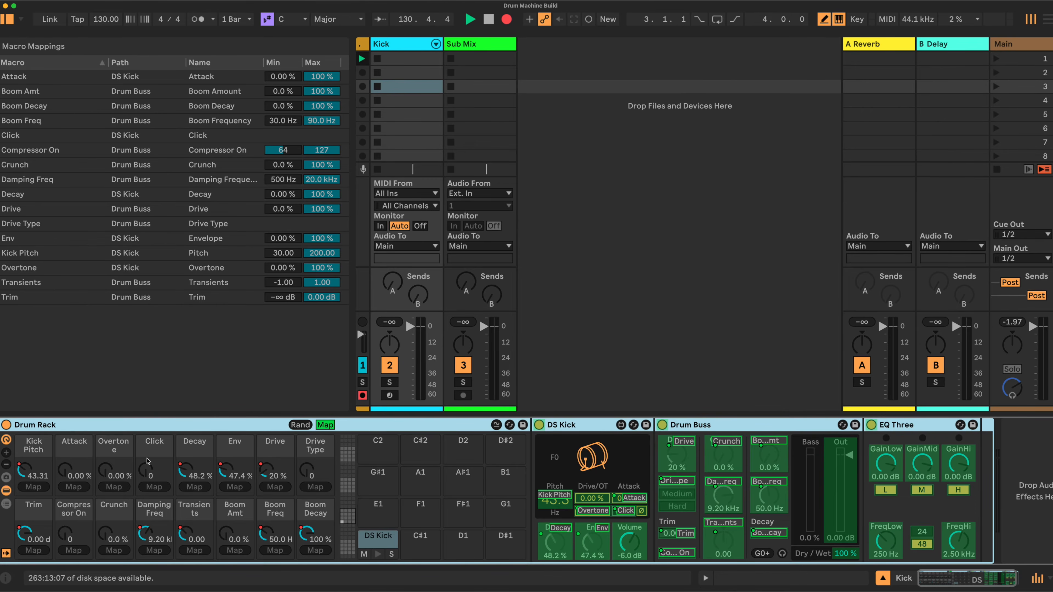
Step: Rename the Drum Rack as Kick and leave macro mapping mode
{"action": "right_click", "coordinate": [30, 425]}
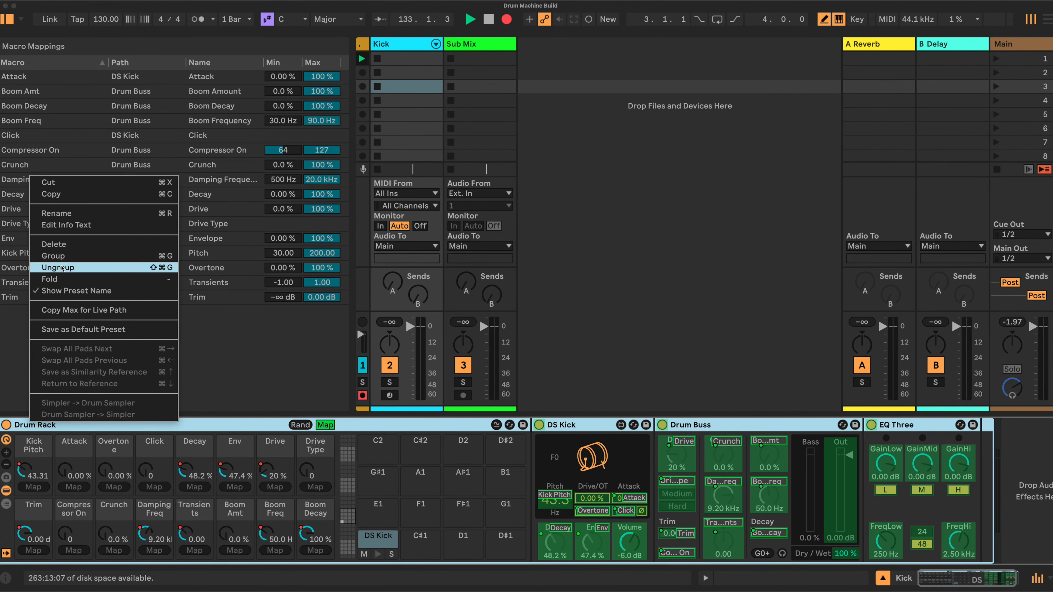
{"action": "left_click", "coordinate": [58, 213]}
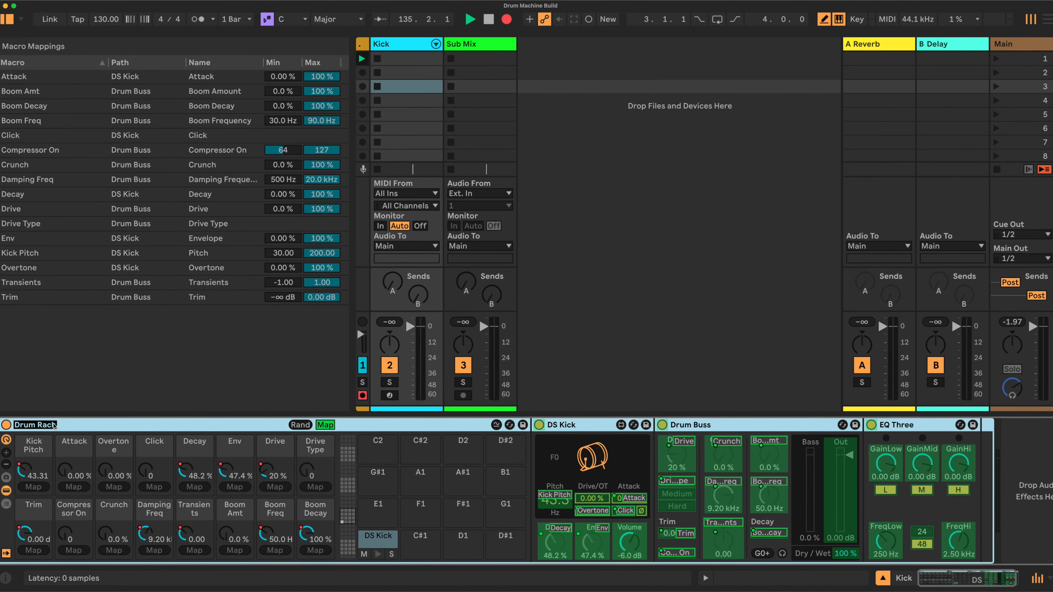
{"action": "type", "text": "Ki"}
{"action": "left_click", "coordinate": [325, 424]}
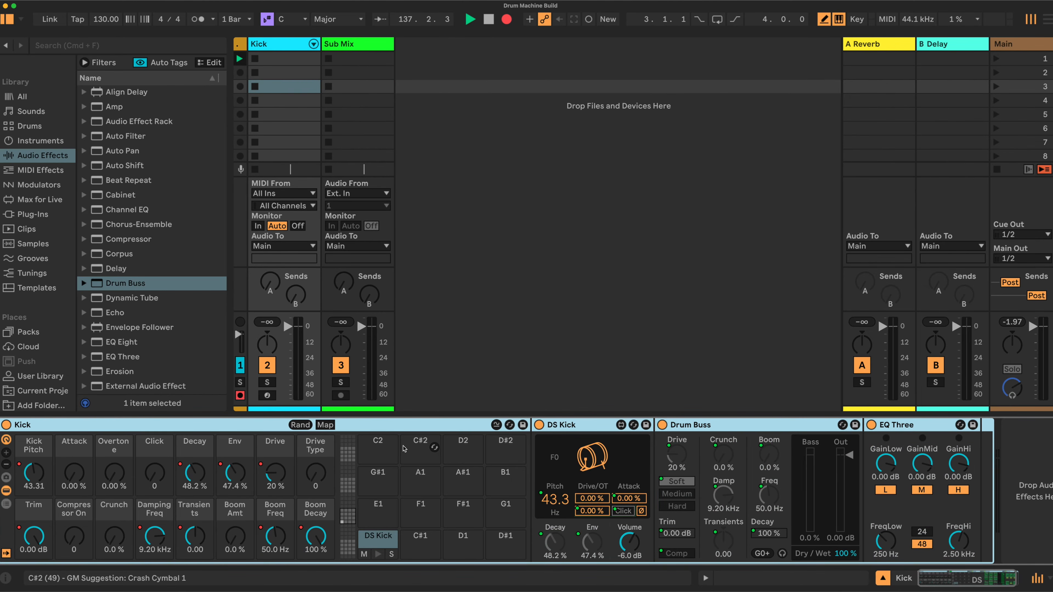
Step: Show the Kick rack's macro variations and fold the Drum Buss and DS Kick devices
{"action": "left_click", "coordinate": [6, 478]}
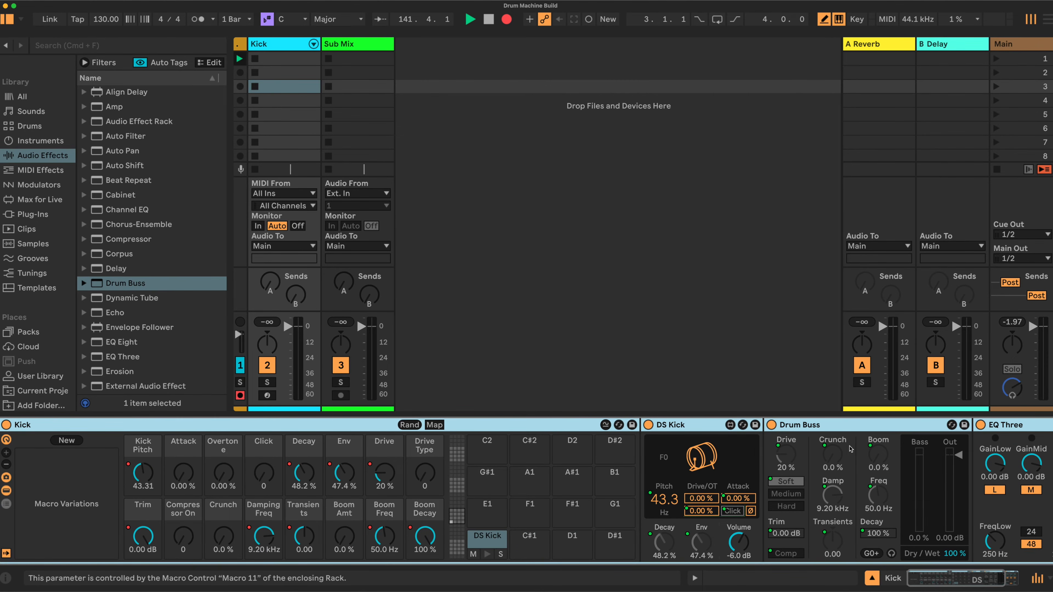
{"action": "double_click", "coordinate": [843, 425]}
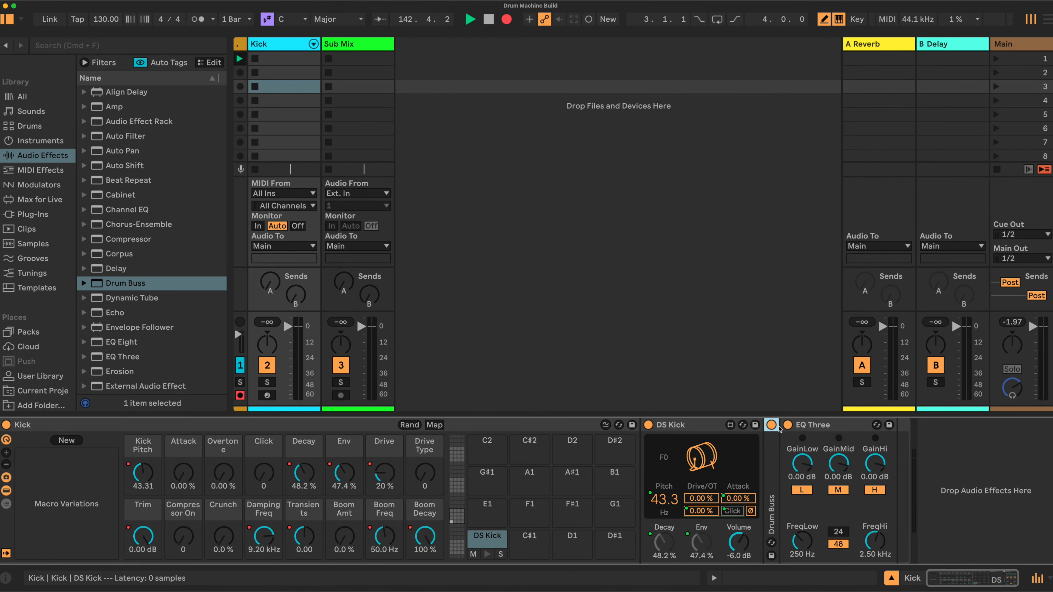
{"action": "double_click", "coordinate": [700, 427]}
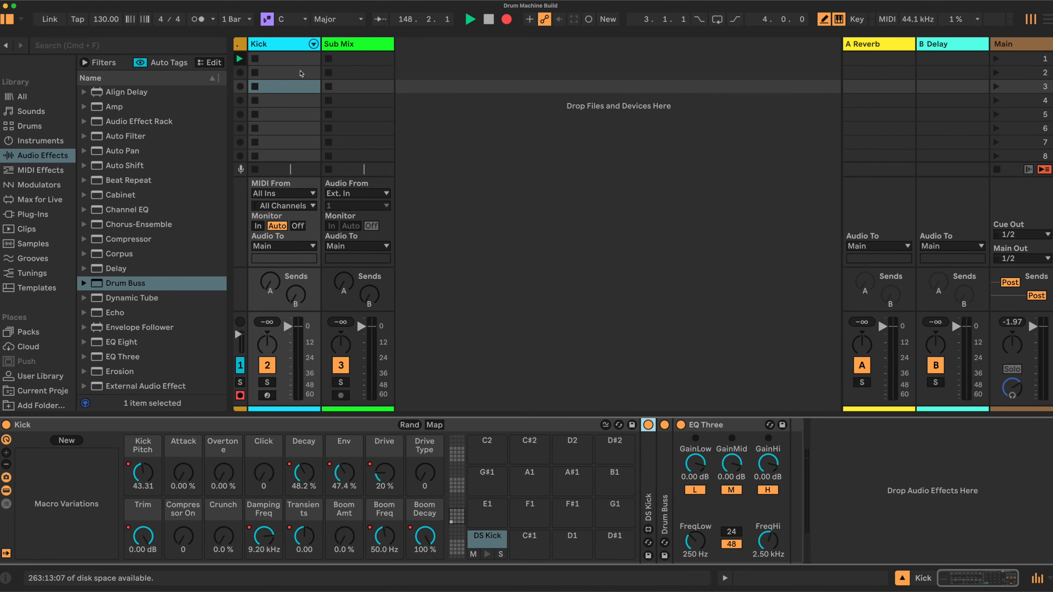
Step: Insert an empty MIDI clip in the first slot of the Kick track
{"action": "right_click", "coordinate": [288, 60]}
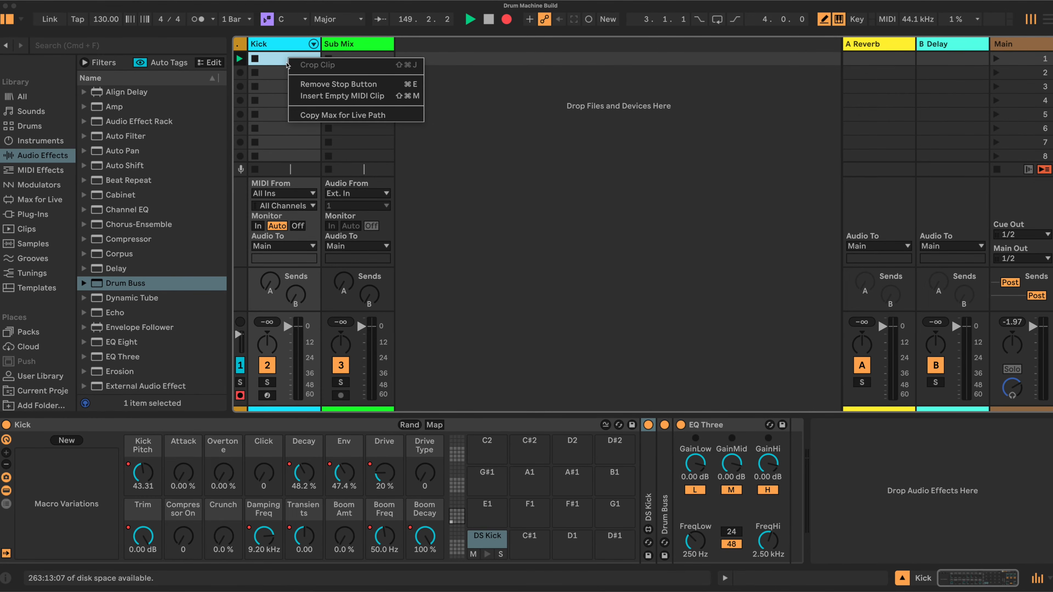
{"action": "left_click", "coordinate": [303, 95]}
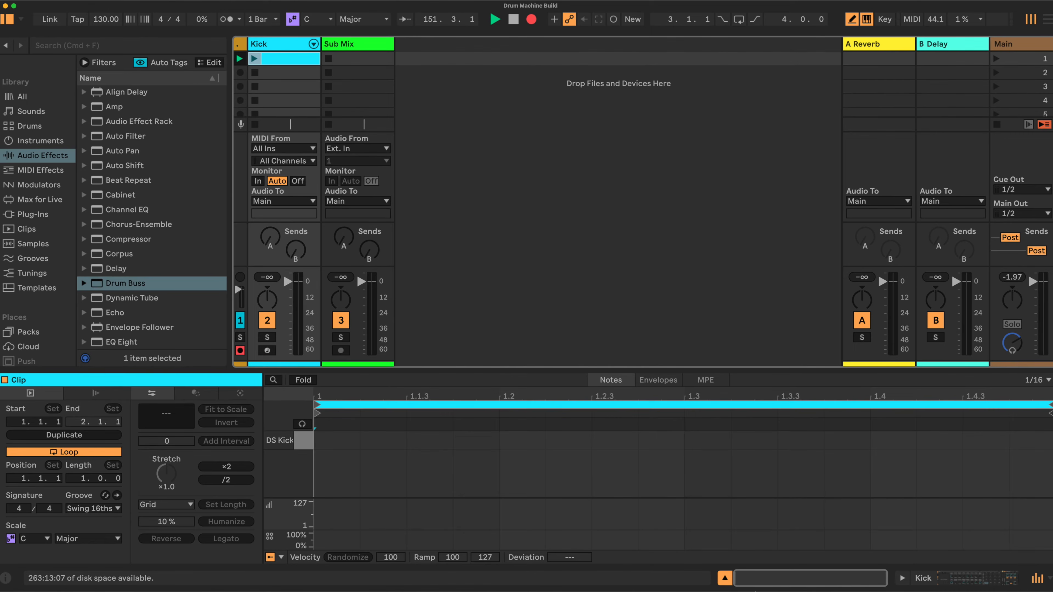
Step: Show the clip editor and the device chain together and reduce the clip editor's height slightly
{"action": "left_click", "coordinate": [725, 580]}
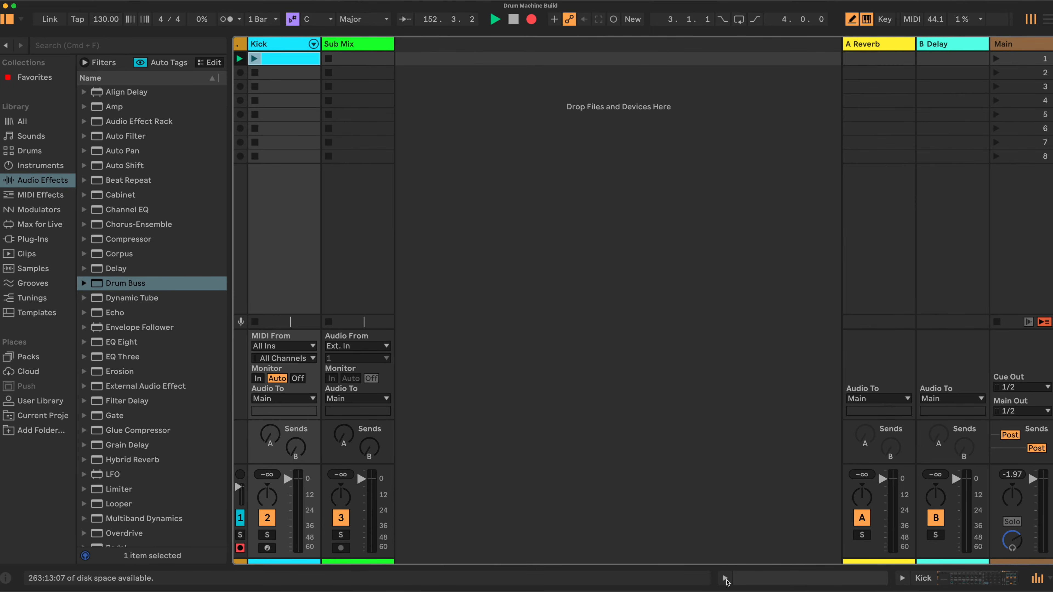
{"action": "left_click", "coordinate": [725, 580]}
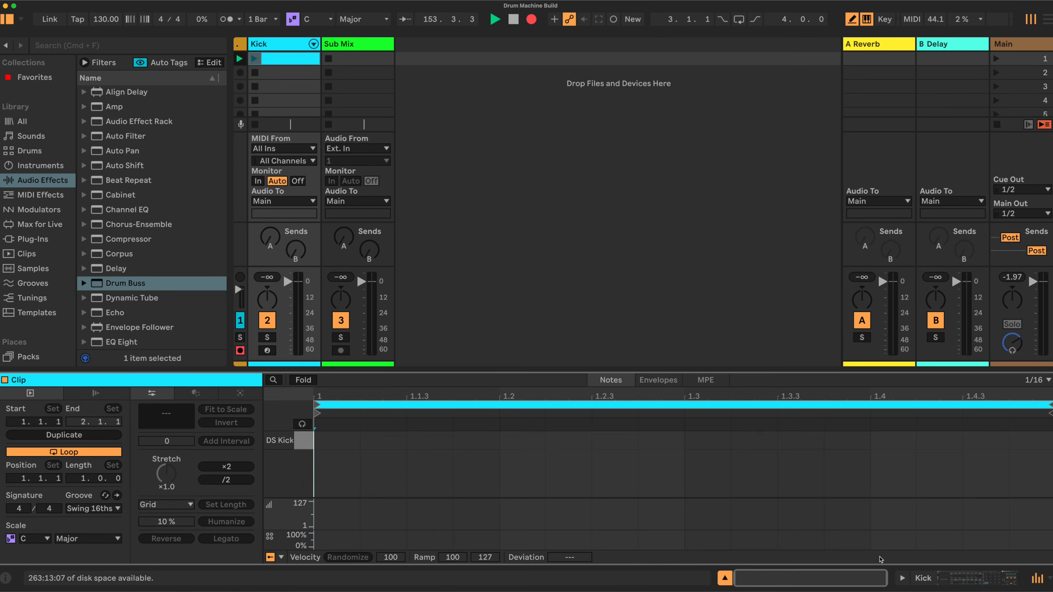
{"action": "key", "text": "shift+Tab"}
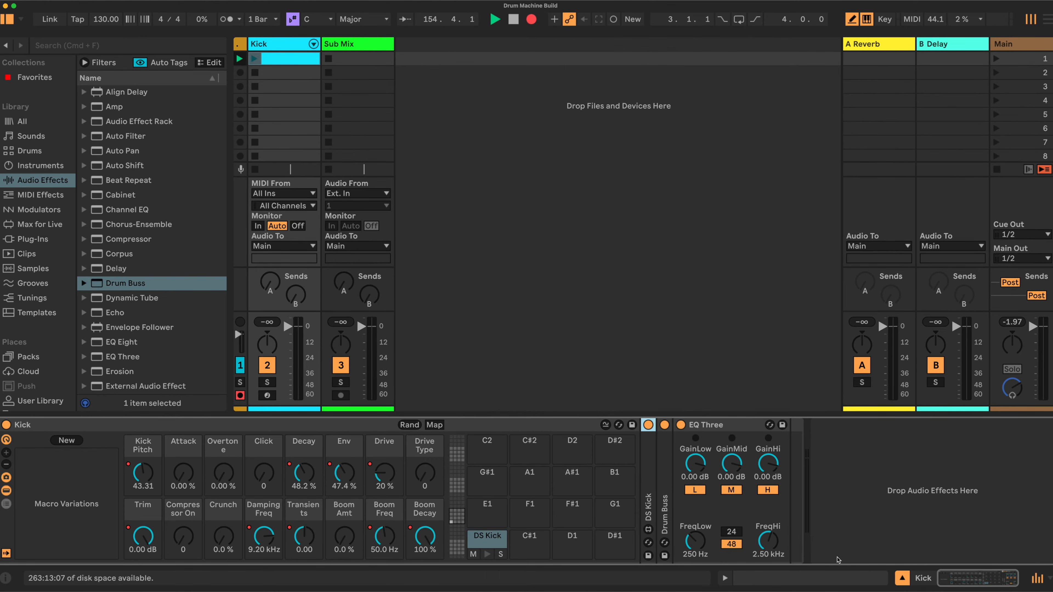
{"action": "left_click", "coordinate": [725, 579]}
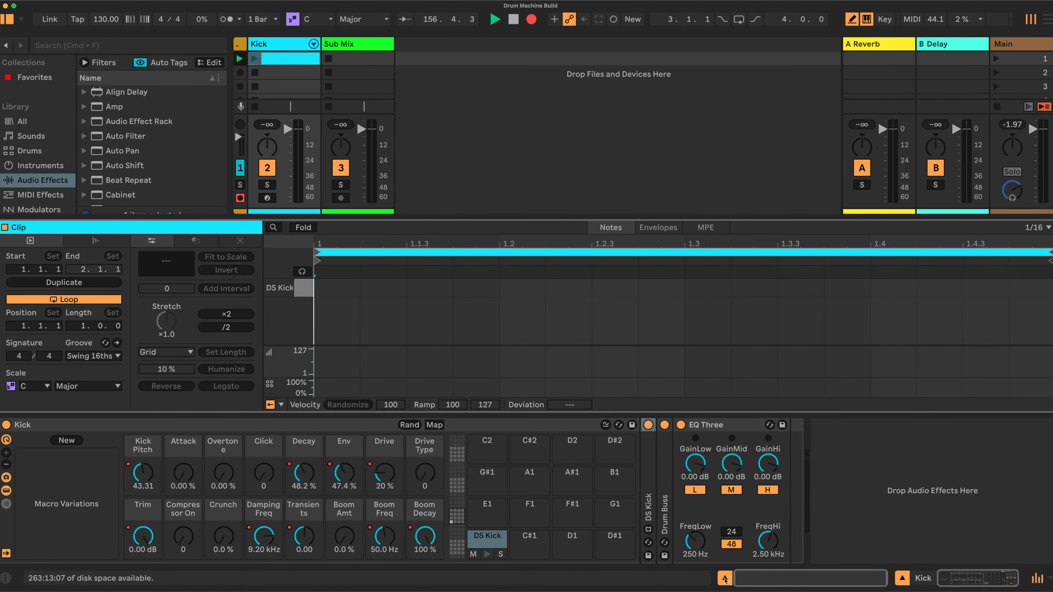
{"action": "left_click", "coordinate": [725, 580]}
{"action": "left_click", "coordinate": [725, 580]}
{"action": "left_click_drag", "start_coordinate": [406, 221], "coordinate": [406, 237]}
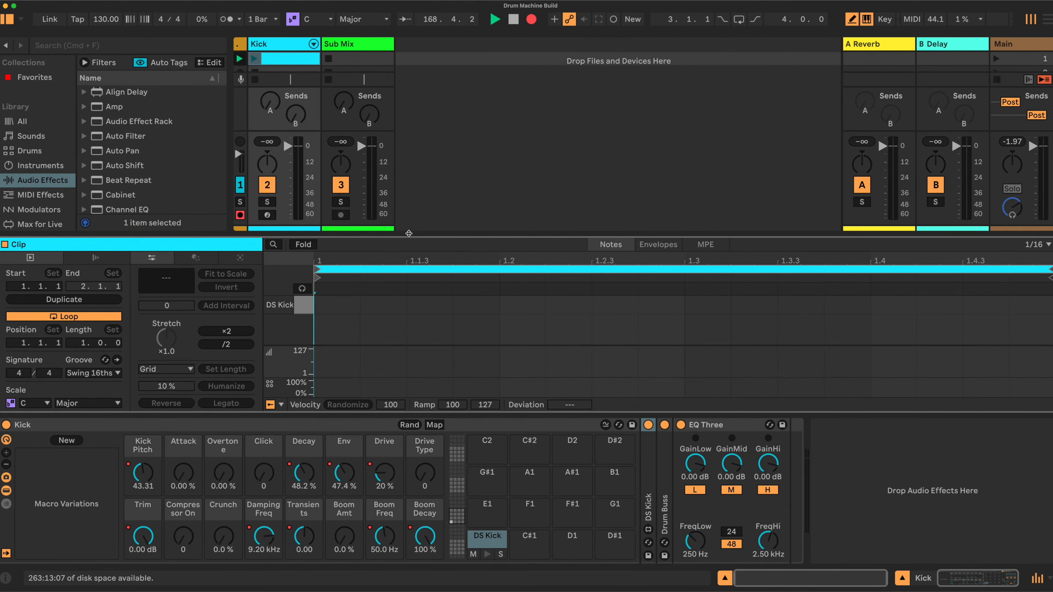
Step: Hide the clip editor, route the Kick track's audio output to Sub Mix and set the Sub Mix track's monitoring to In
{"action": "left_click", "coordinate": [725, 578]}
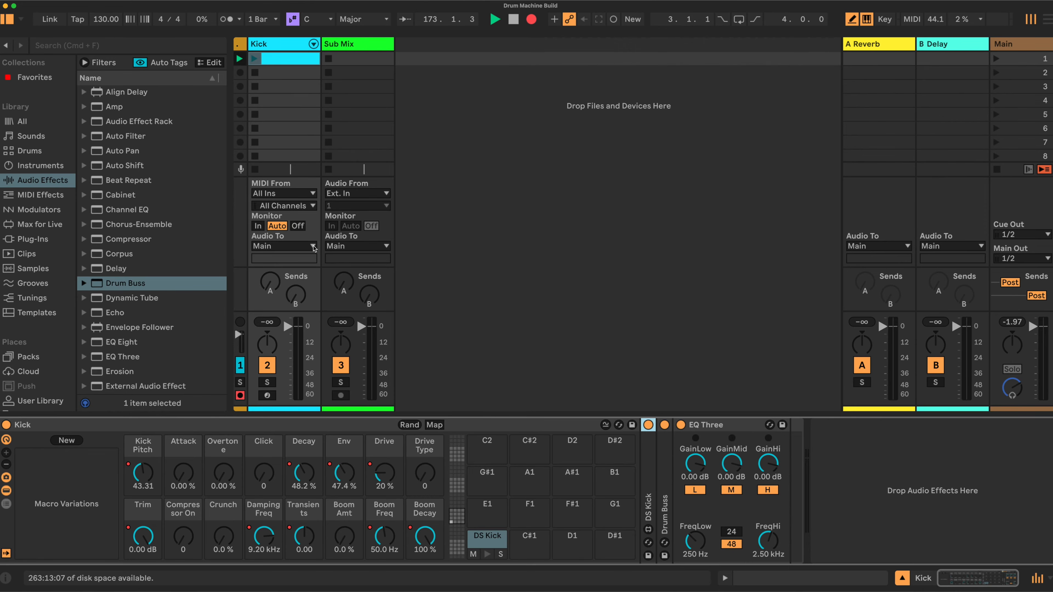
{"action": "left_click", "coordinate": [313, 248]}
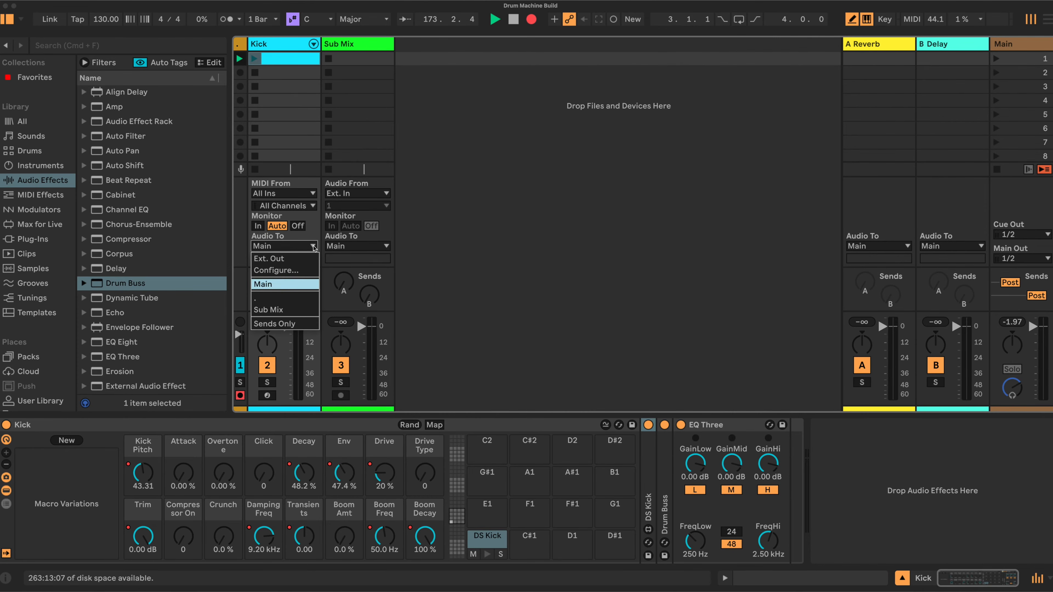
{"action": "left_click", "coordinate": [286, 310]}
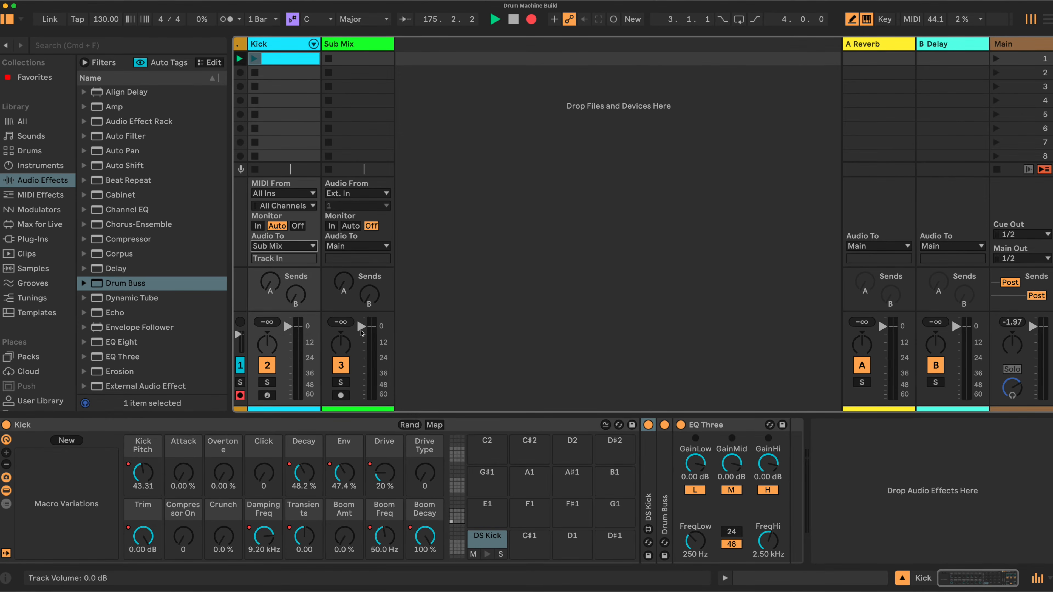
{"action": "left_click", "coordinate": [331, 226]}
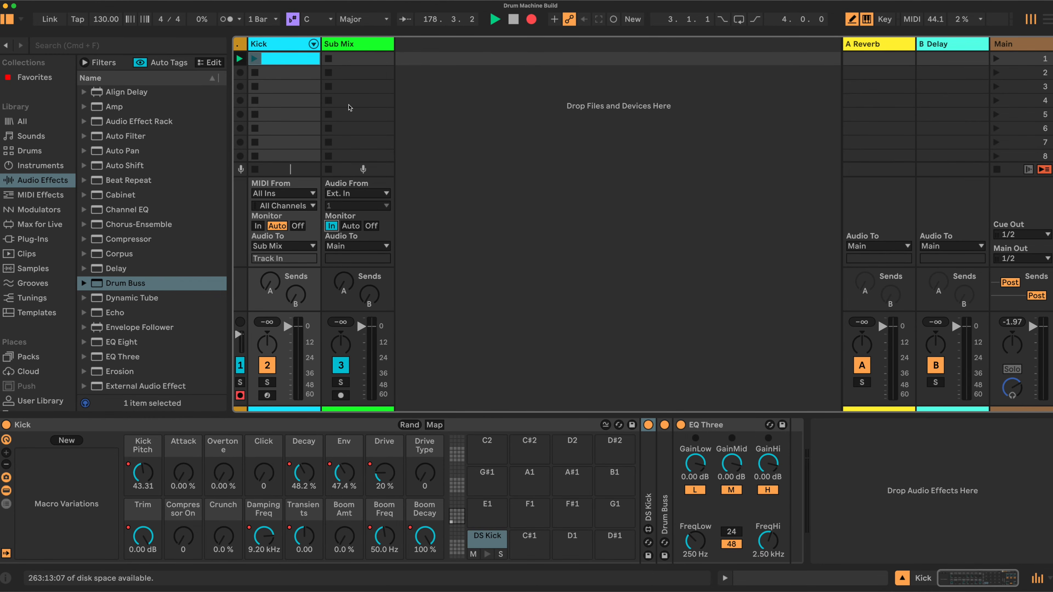
Step: Add a Glue Compressor, a Limiter and a Looper, in that order, to the Sub Mix track
{"action": "left_click", "coordinate": [353, 43]}
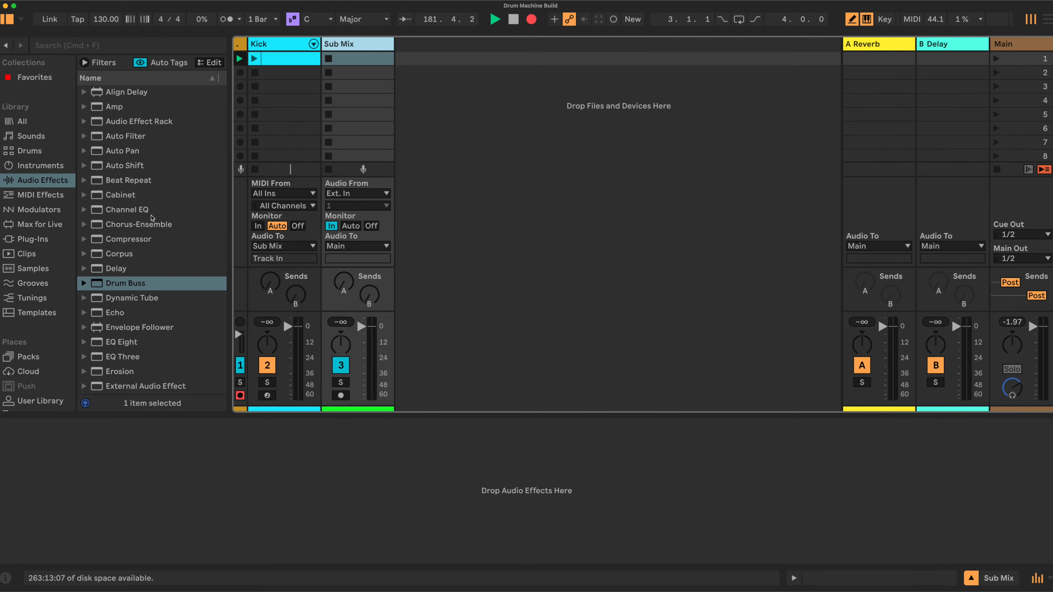
{"action": "scroll", "coordinate": [152, 217], "scroll_direction": "down", "scroll_amount": 10}
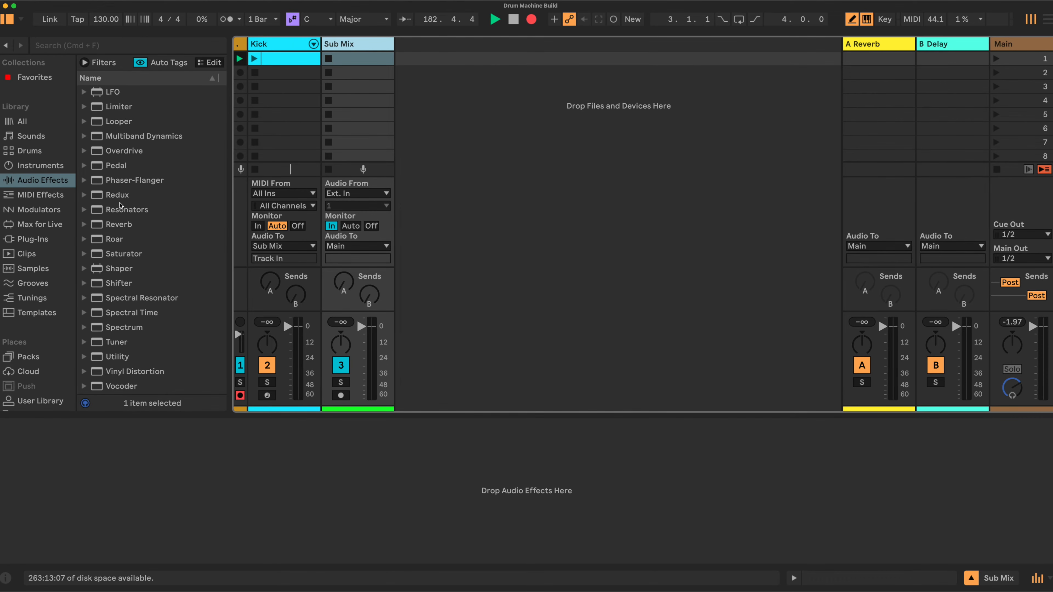
{"action": "scroll", "coordinate": [120, 206], "scroll_direction": "up", "scroll_amount": 3}
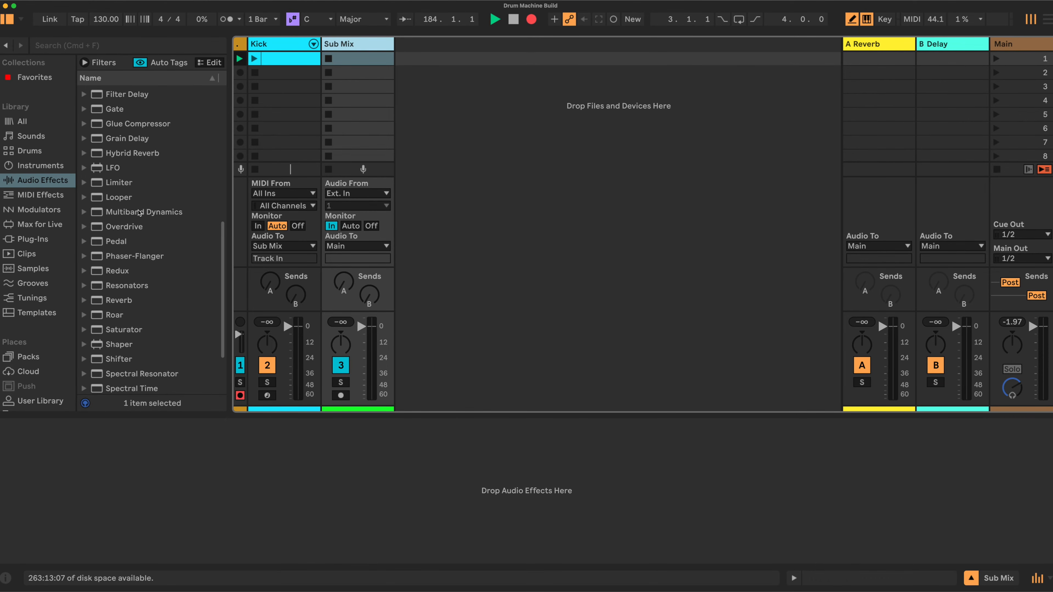
{"action": "scroll", "coordinate": [140, 213], "scroll_direction": "up", "scroll_amount": 2}
{"action": "left_click_drag", "start_coordinate": [134, 152], "coordinate": [171, 498]}
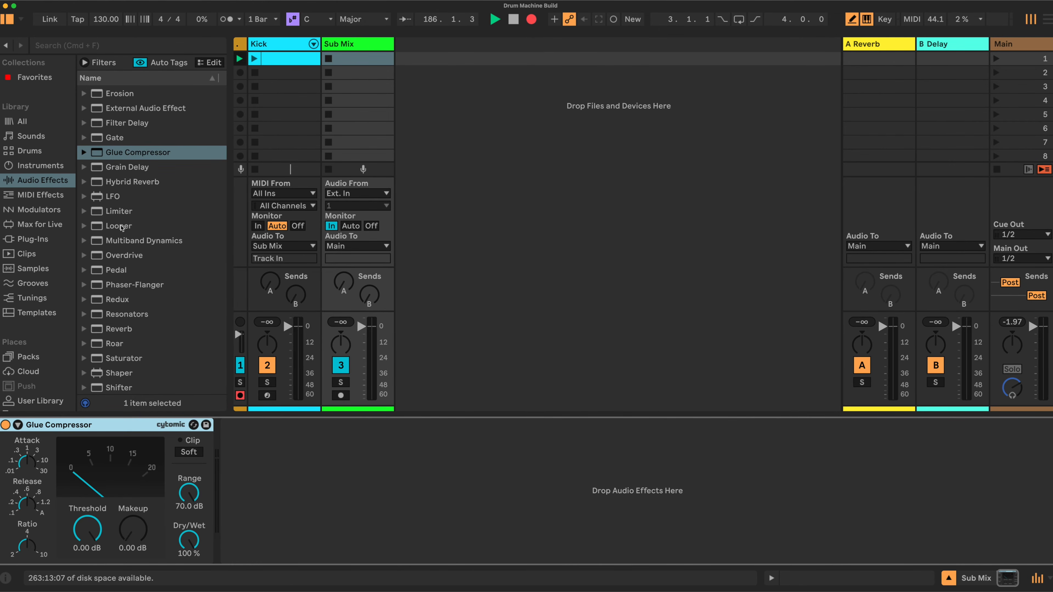
{"action": "left_click_drag", "start_coordinate": [120, 211], "coordinate": [279, 490]}
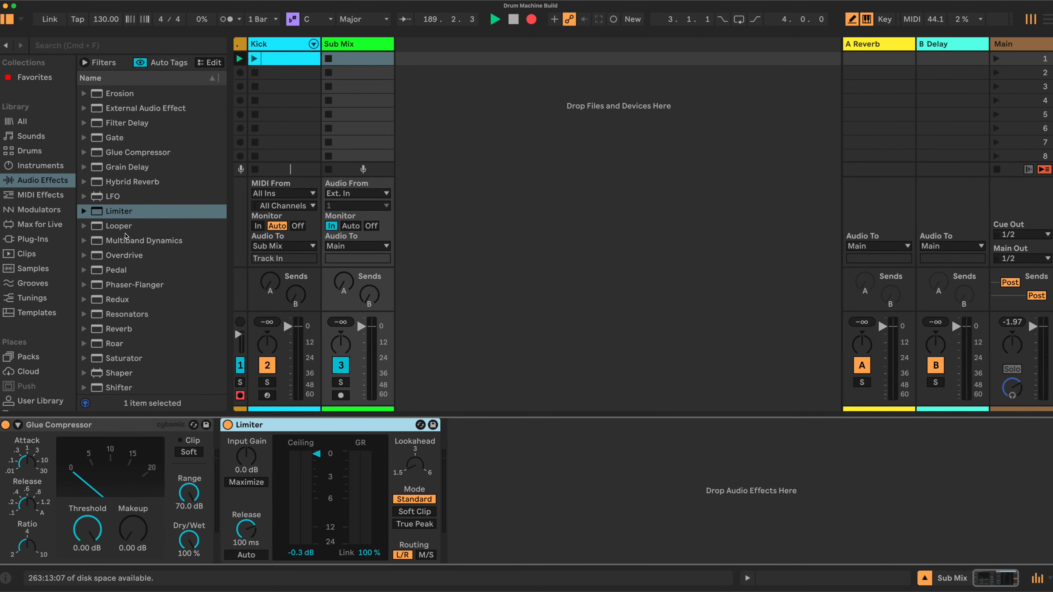
{"action": "left_click", "coordinate": [119, 226]}
{"action": "left_click_drag", "start_coordinate": [286, 328], "coordinate": [471, 482]}
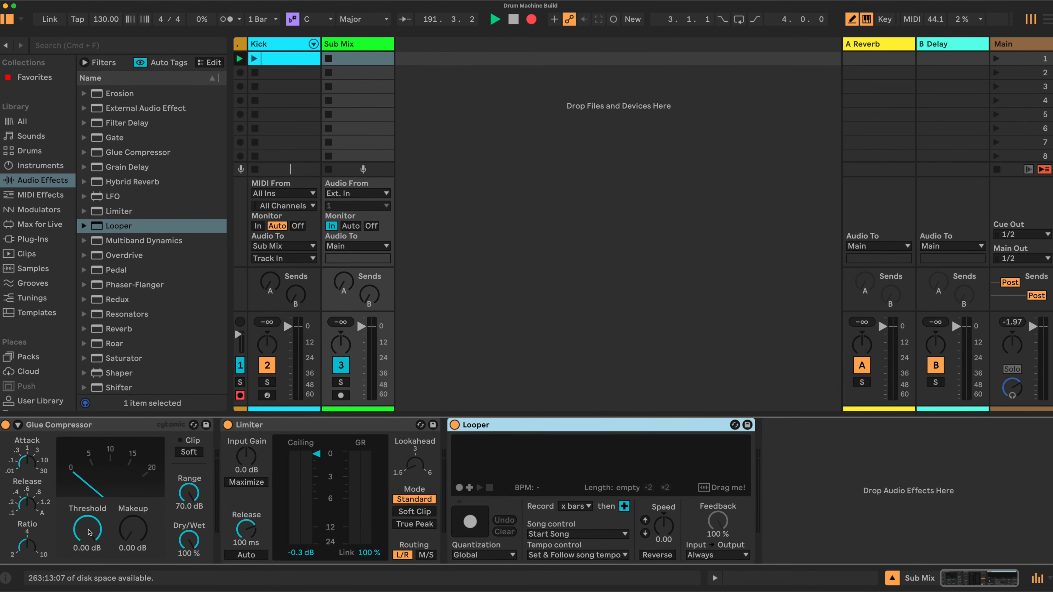
Step: Set the Glue Compressor's threshold to -15.9 dB and its makeup gain to 6.03 dB
{"action": "left_click", "coordinate": [88, 532]}
{"action": "left_click_drag", "start_coordinate": [88, 532], "coordinate": [89, 566]}
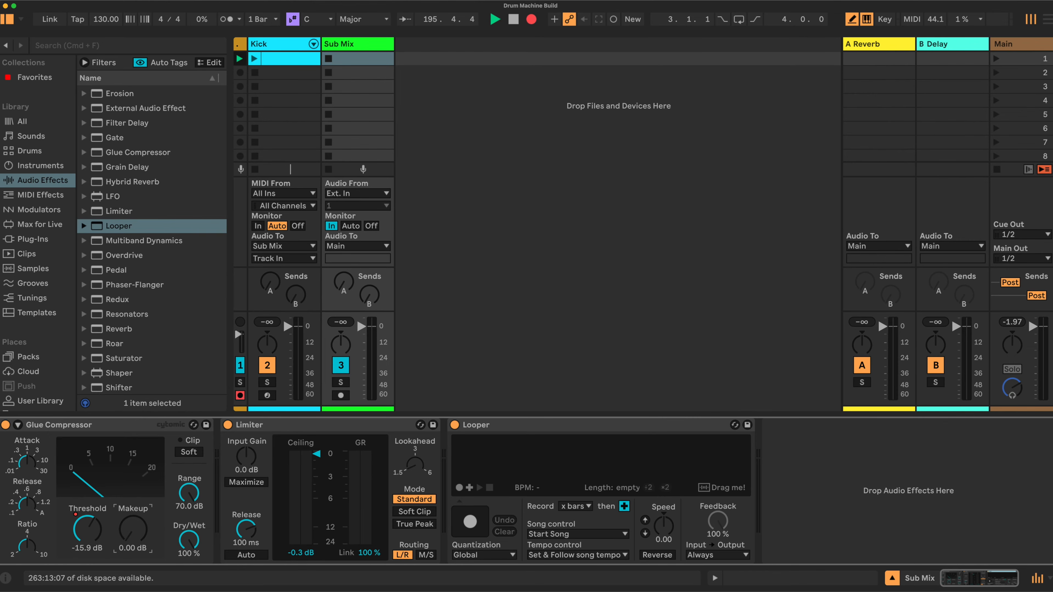
{"action": "left_click_drag", "start_coordinate": [133, 529], "coordinate": [132, 516]}
Step: Configure the Looper to record 4 bars then play, with input-to-output set to Rec/OVR/Stop and quantization set to 1 Bar
{"action": "left_click", "coordinate": [590, 509]}
{"action": "left_click", "coordinate": [581, 414]}
{"action": "left_click", "coordinate": [746, 556]}
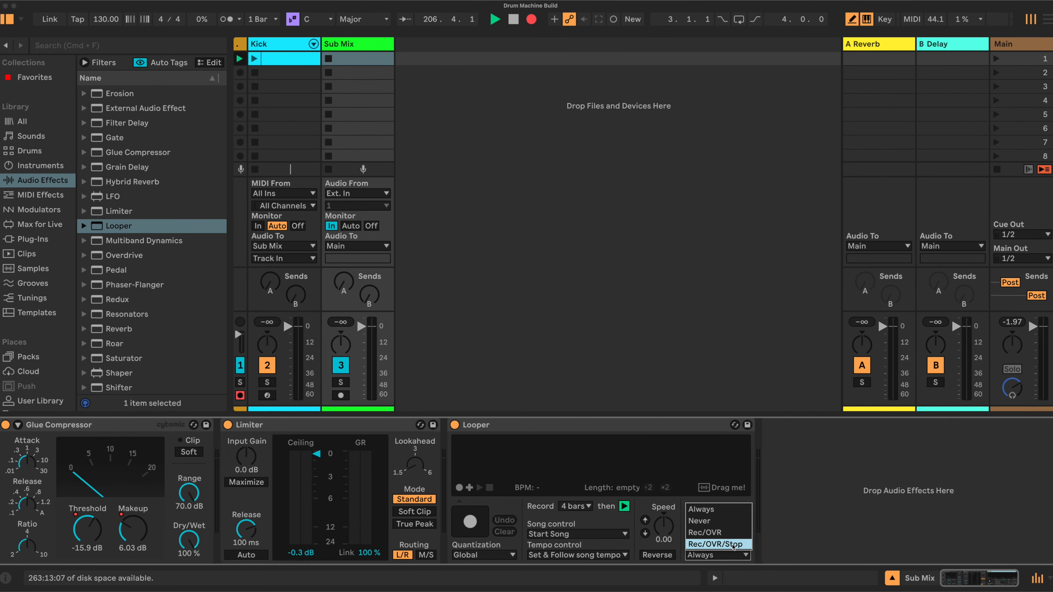
{"action": "left_click", "coordinate": [732, 545]}
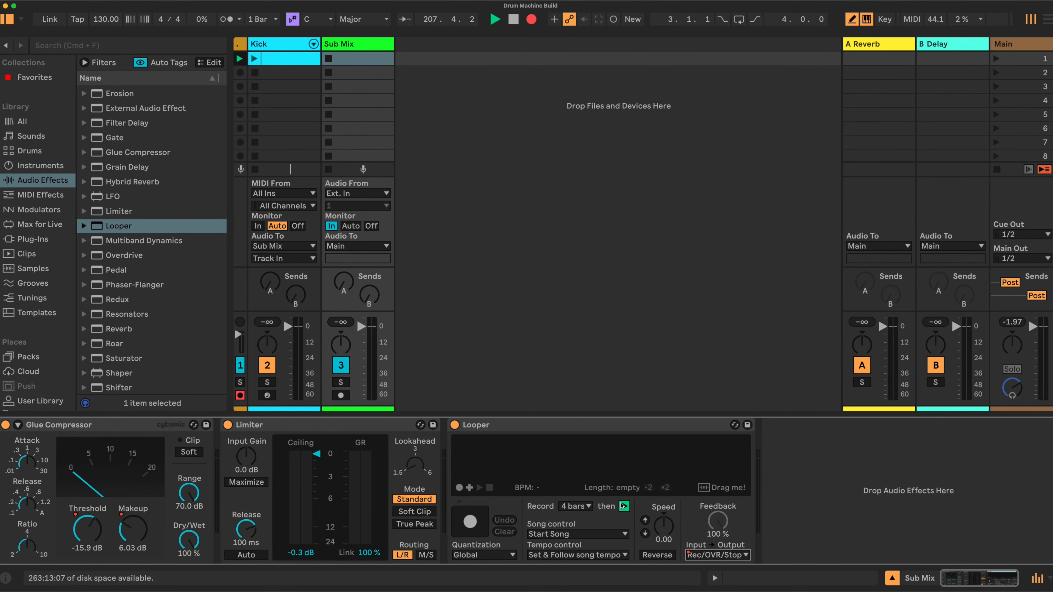
{"action": "left_click", "coordinate": [512, 556]}
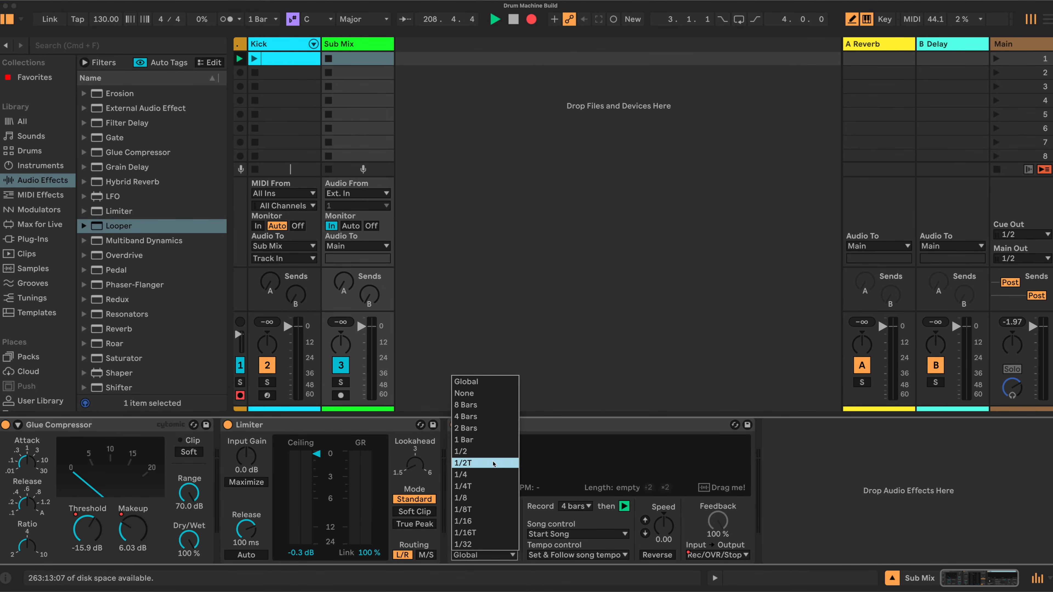
{"action": "left_click", "coordinate": [469, 442]}
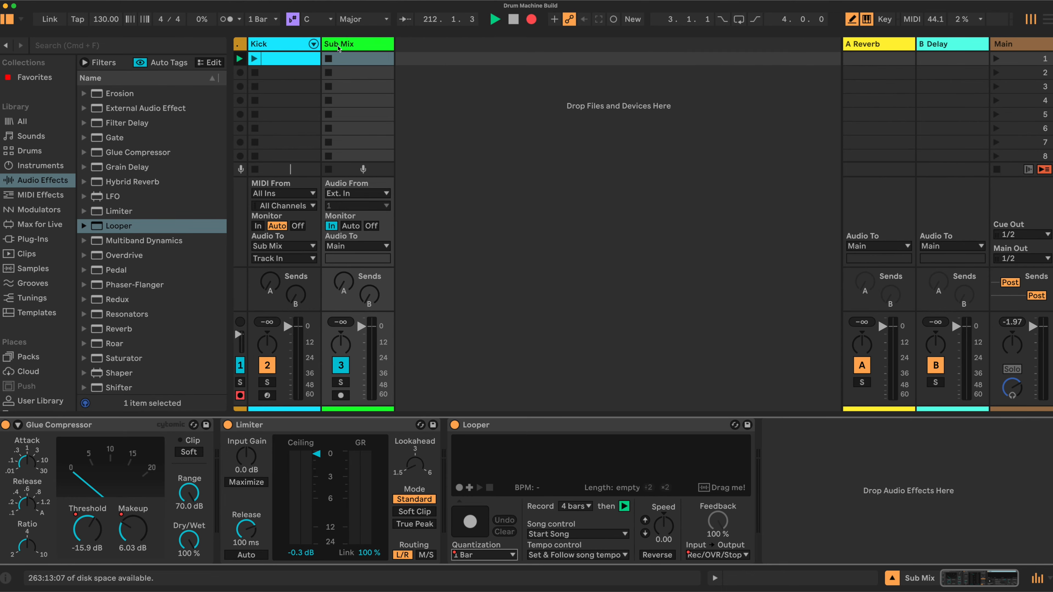
Step: Examine the devices on the A Reverb and B Delay return tracks and try the Kick track's two send controls
{"action": "left_click", "coordinate": [290, 44]}
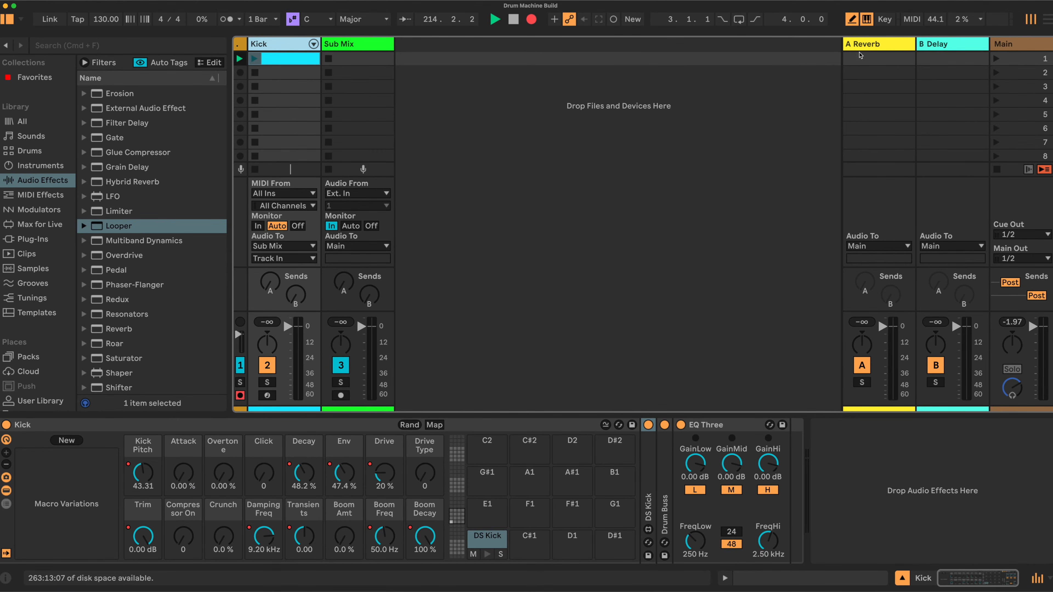
{"action": "left_click", "coordinate": [873, 44]}
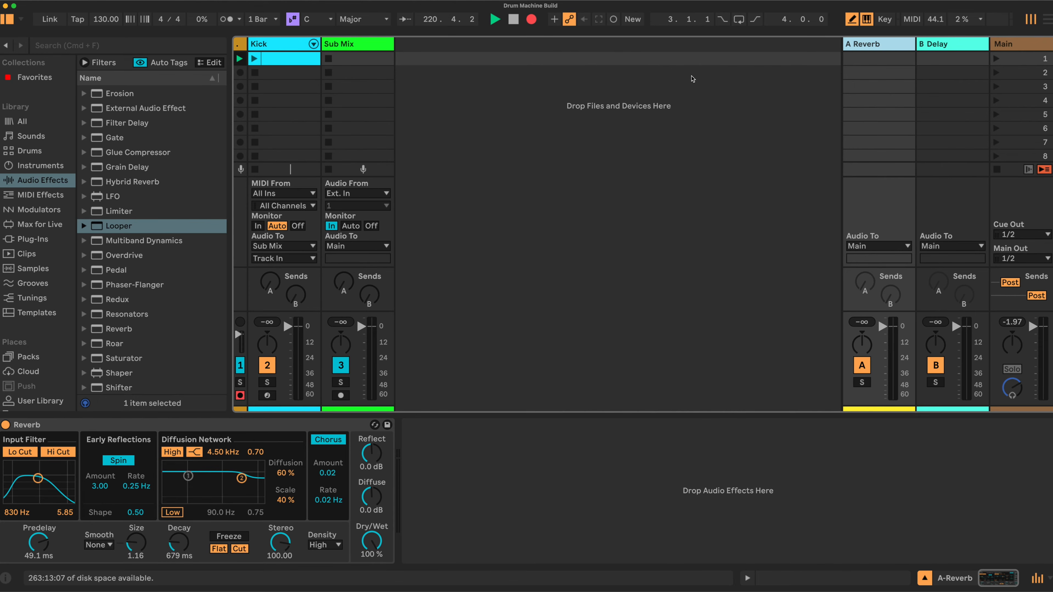
{"action": "left_click", "coordinate": [949, 45]}
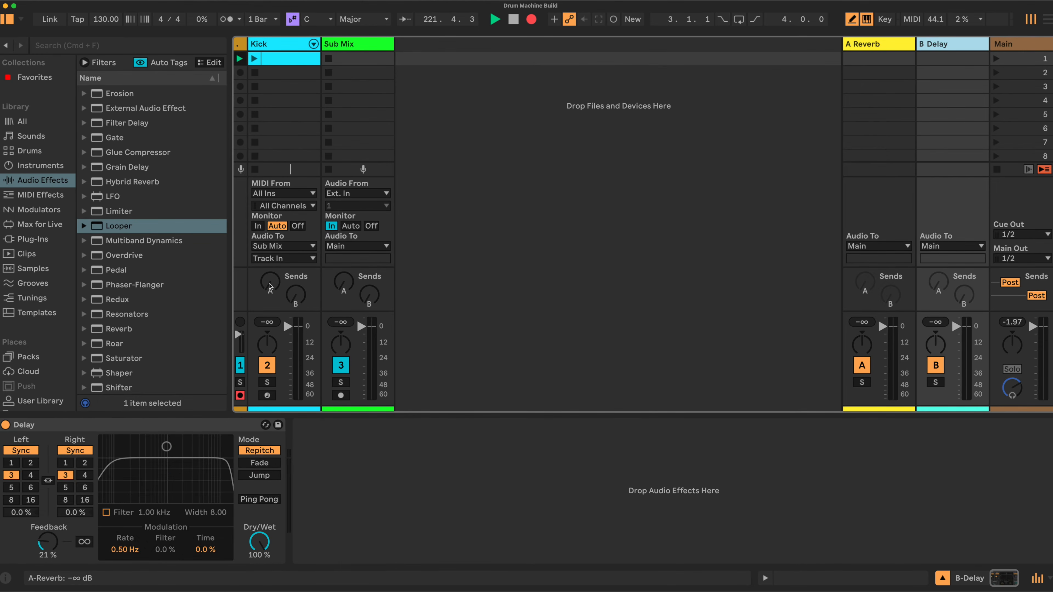
{"action": "left_click_drag", "start_coordinate": [270, 289], "coordinate": [296, 296]}
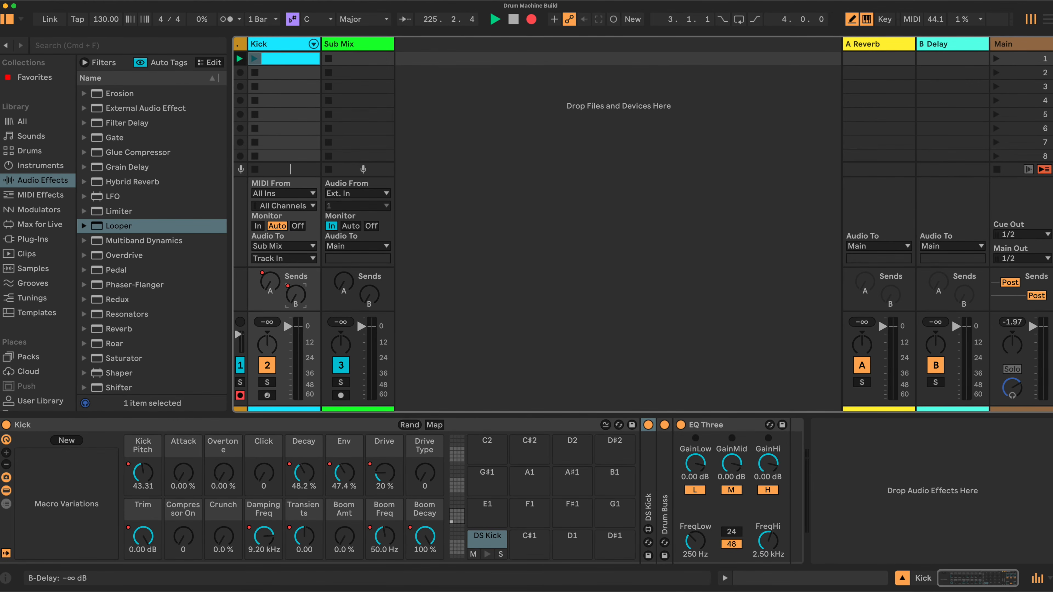
Step: Draw sixteenth-length DS Kick notes on all four beats of the Kick clip at 1, 1.2, 1.3 and 1.4
{"action": "left_click", "coordinate": [724, 579]}
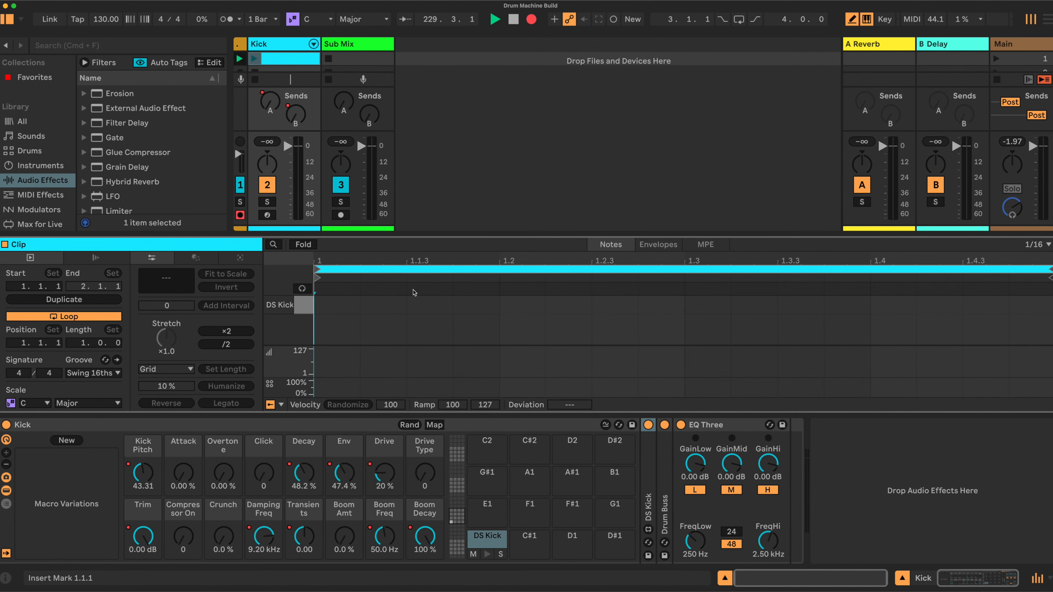
{"action": "left_click", "coordinate": [332, 303]}
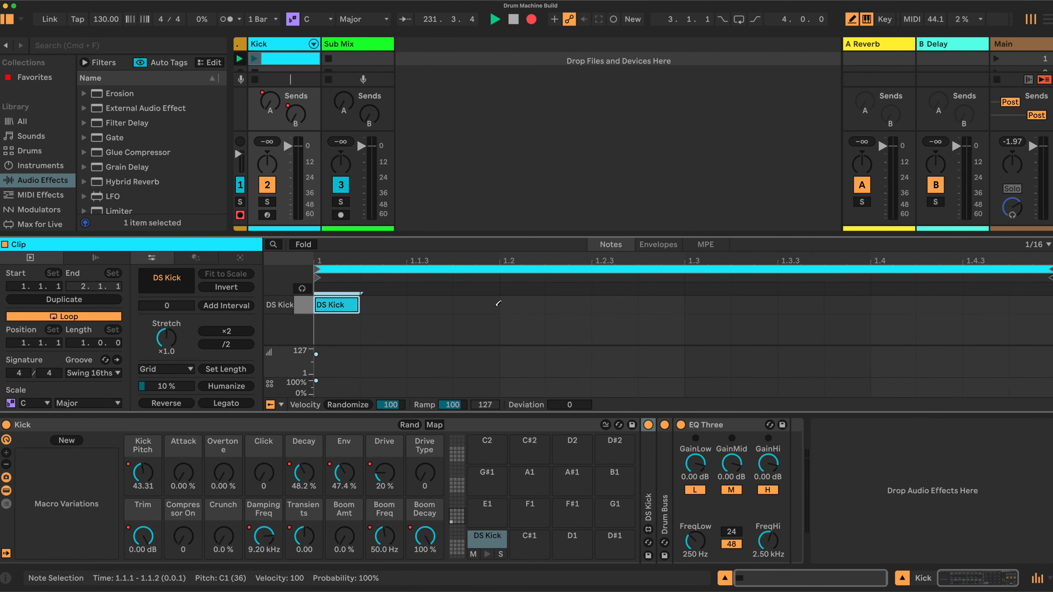
{"action": "left_click", "coordinate": [516, 304]}
{"action": "left_click", "coordinate": [711, 301]}
{"action": "left_click", "coordinate": [883, 302]}
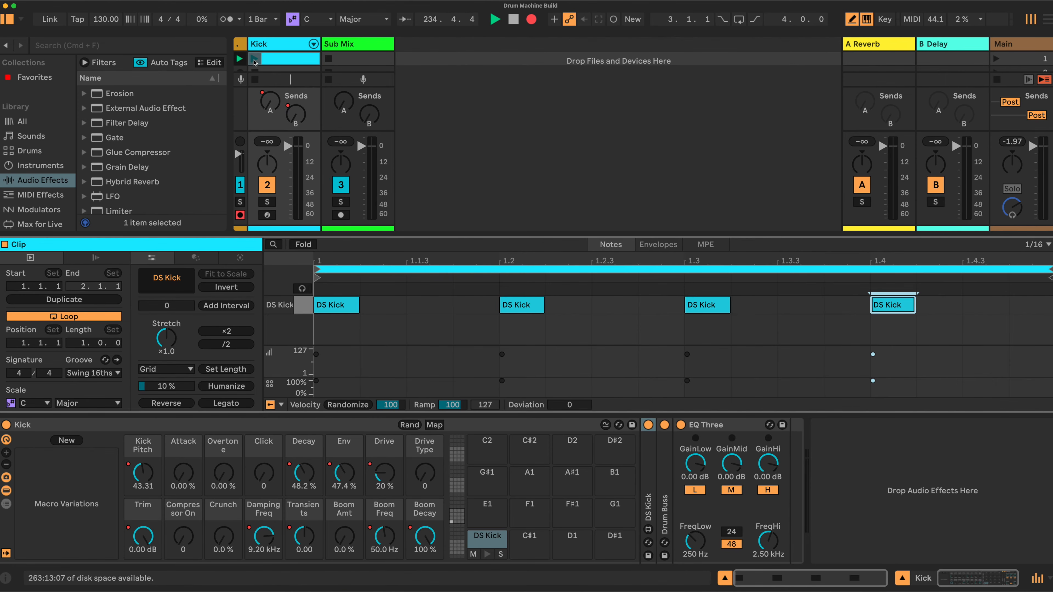
Step: Launch the Kick clip and set the macros to Kick Pitch 33.05, Attack 10.2%, Overtone 37.8%, Env 37.3% and Drive 49%
{"action": "left_click", "coordinate": [254, 59]}
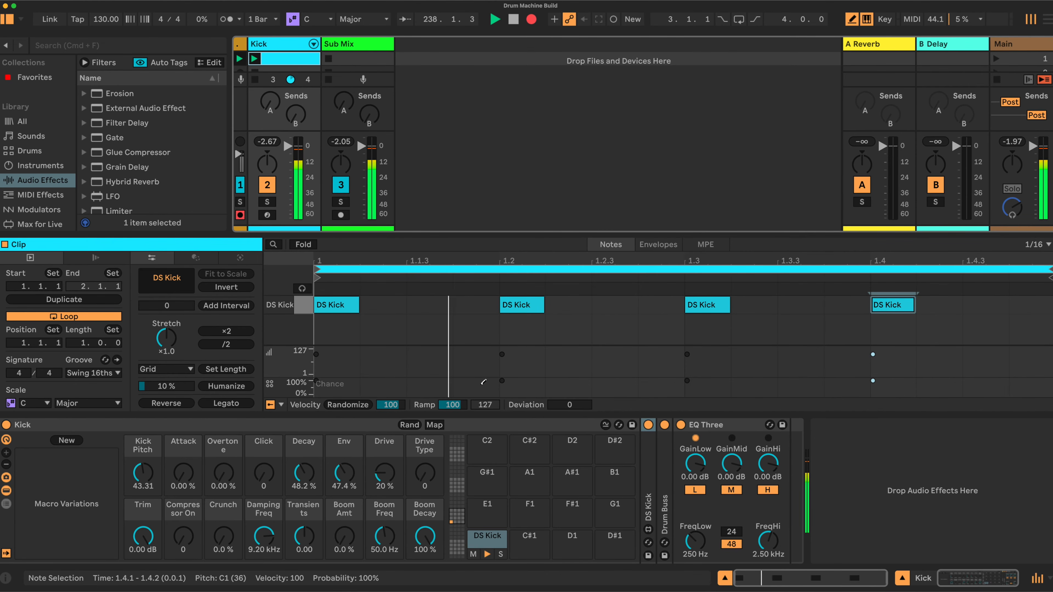
{"action": "left_click_drag", "start_coordinate": [142, 473], "coordinate": [224, 430]}
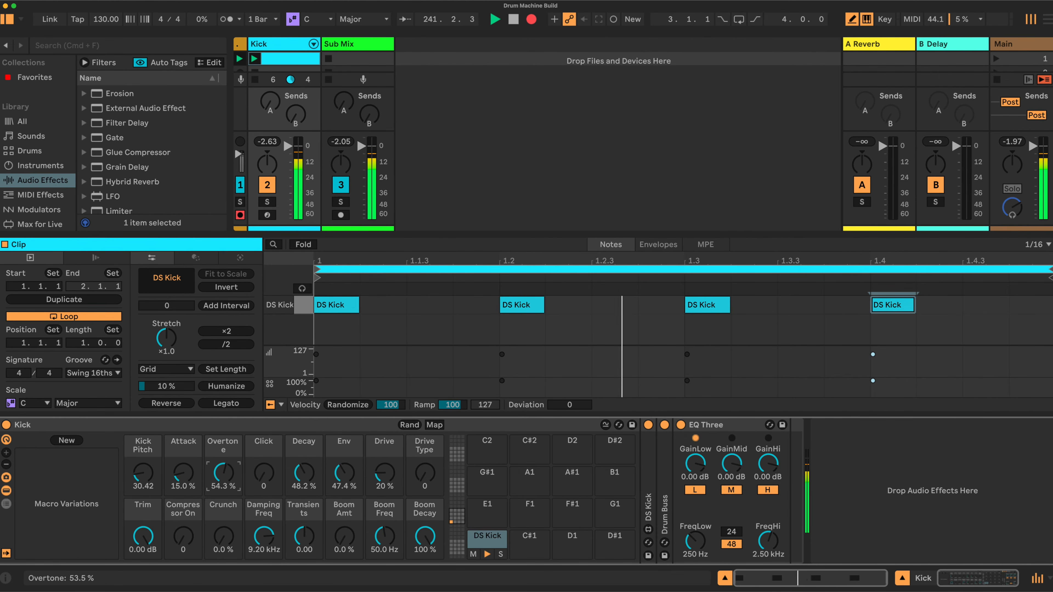
{"action": "left_click_drag", "start_coordinate": [148, 473], "coordinate": [224, 486]}
{"action": "left_click_drag", "start_coordinate": [385, 472], "coordinate": [344, 481]}
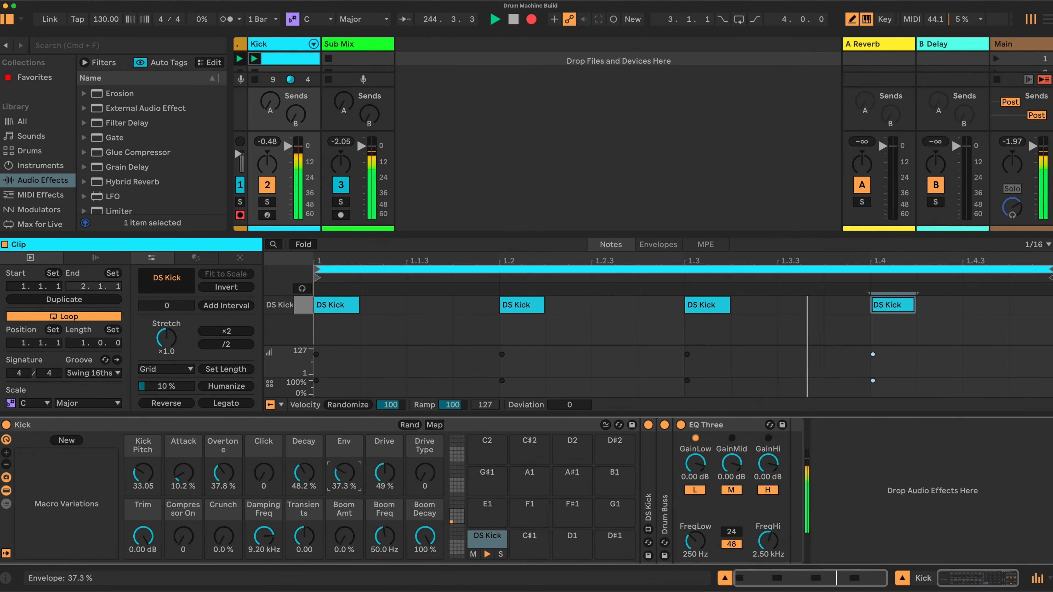
Step: Hide the clip editor and mute the Kick track
{"action": "left_click", "coordinate": [725, 579]}
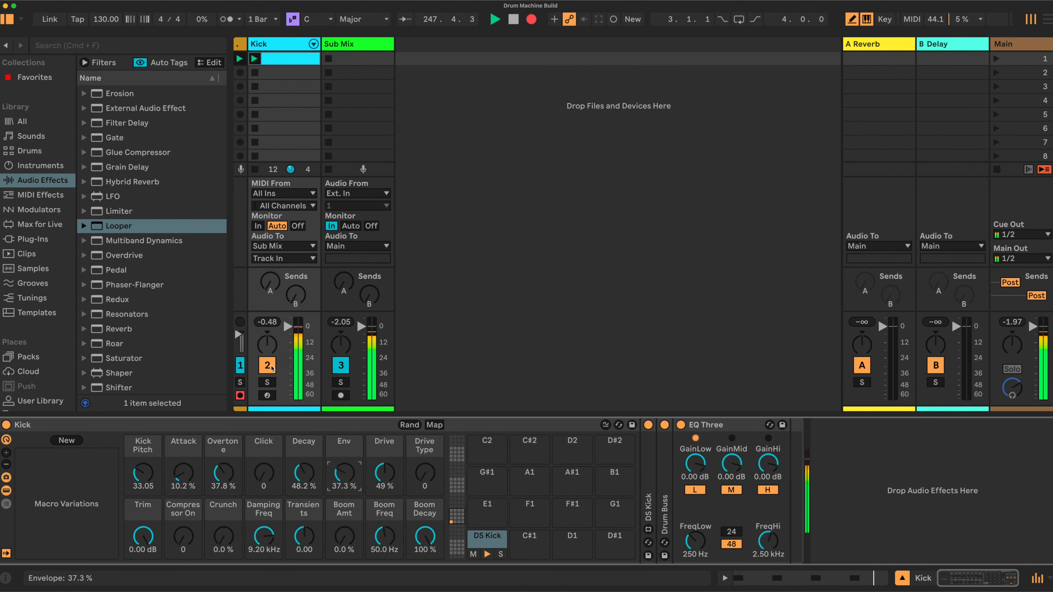
{"action": "left_click", "coordinate": [272, 368]}
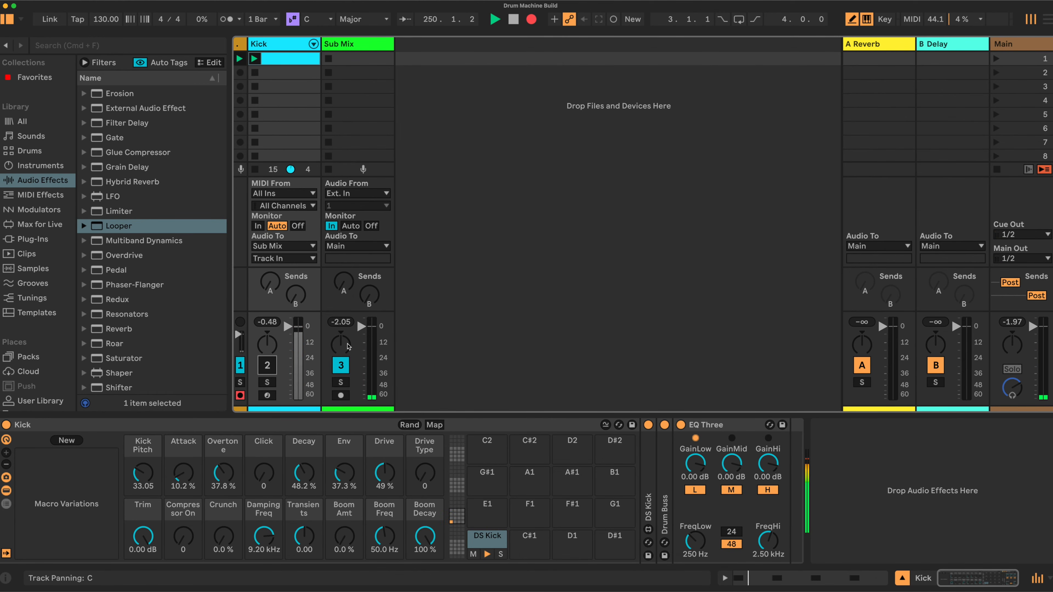
Step: Duplicate the muted Kick track three times and lower the Sub Mix track's volume slightly
{"action": "left_click", "coordinate": [284, 45]}
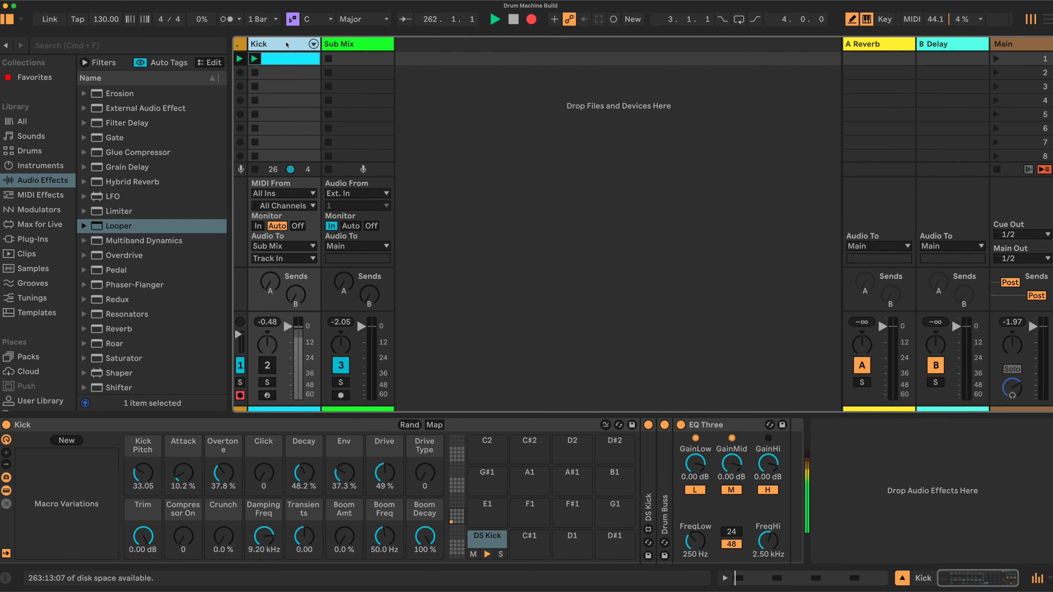
{"action": "key", "text": "super+d"}
{"action": "key", "text": "super+d"}
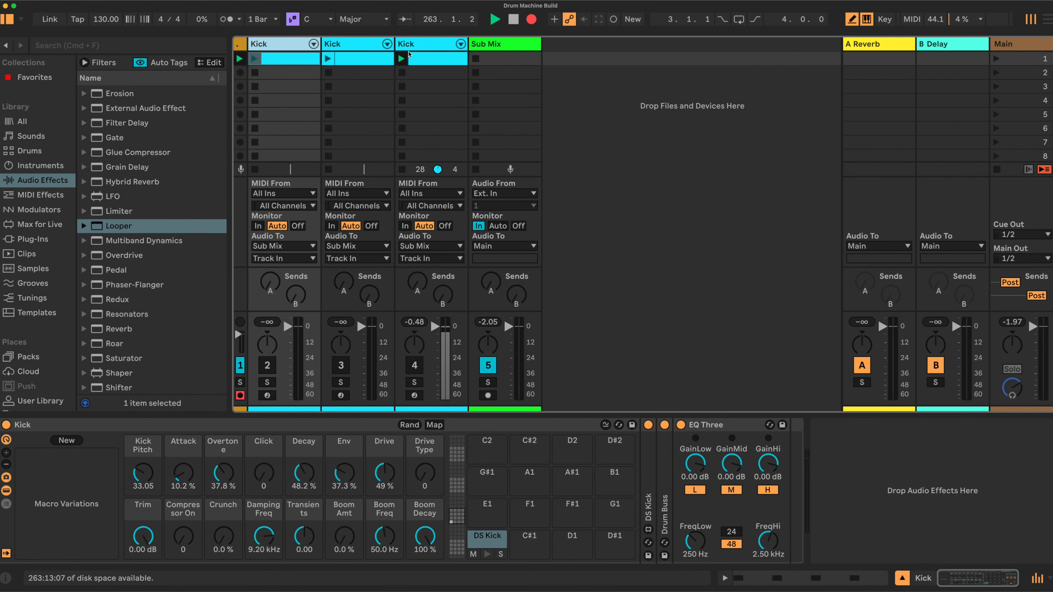
{"action": "key", "text": "super+d"}
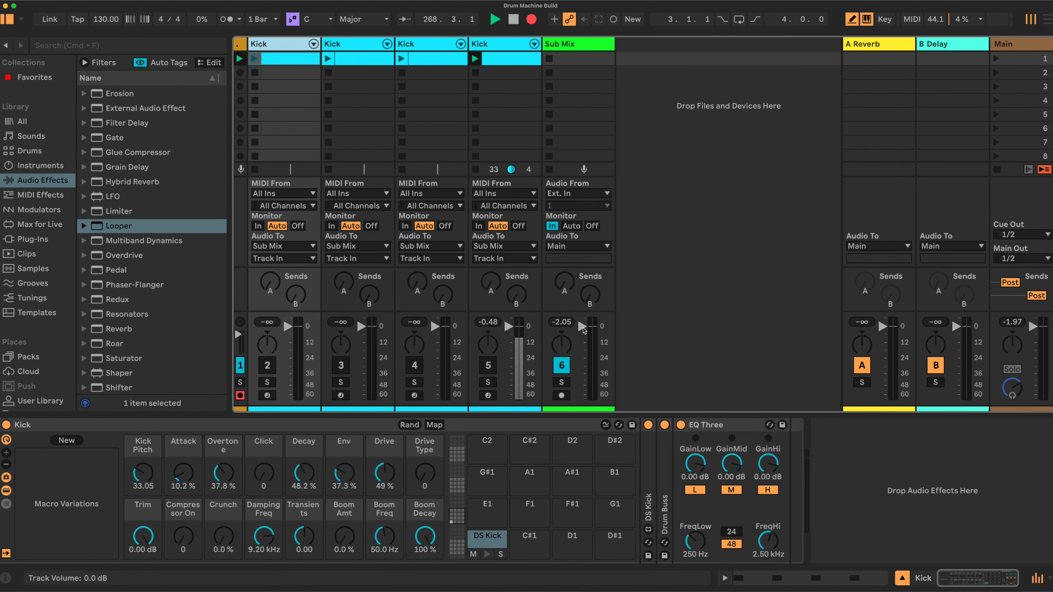
{"action": "left_click_drag", "start_coordinate": [583, 329], "coordinate": [583, 335]}
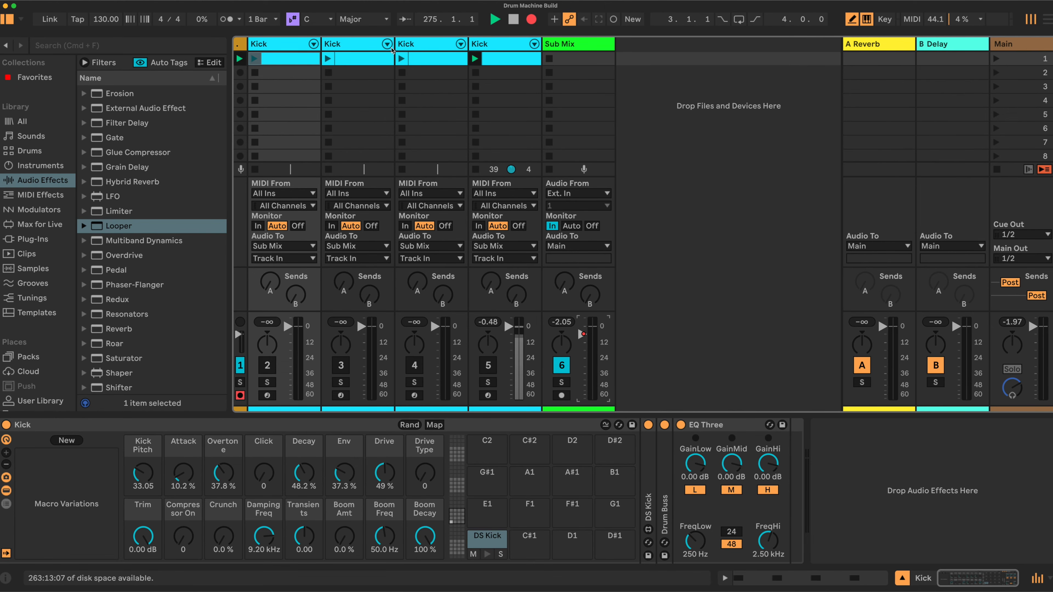
Step: Replace the DS Kick in the second Kick track's Drum Rack with a DS Snare
{"action": "left_click", "coordinate": [351, 45]}
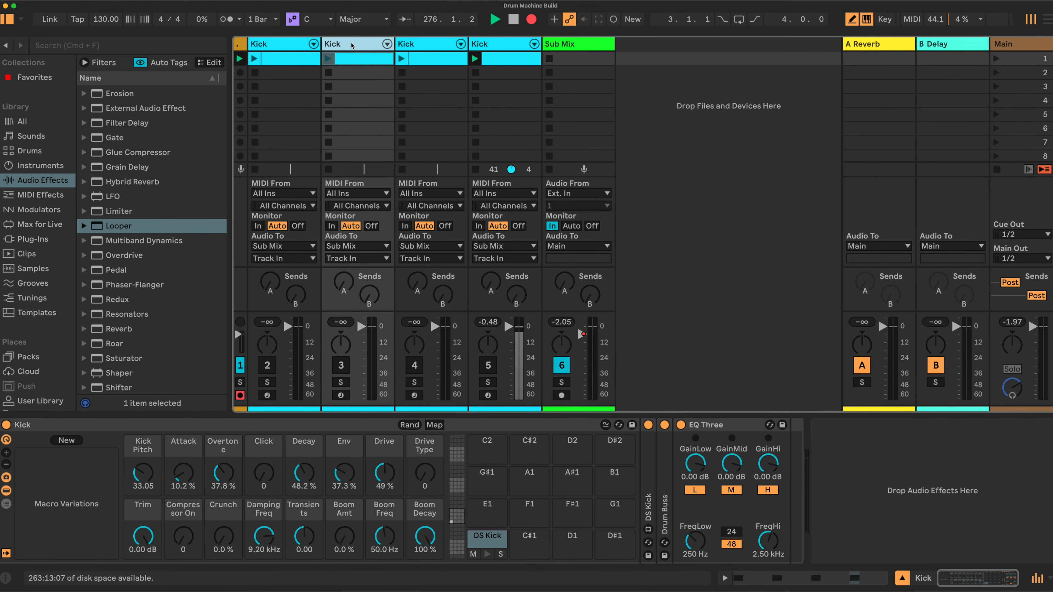
{"action": "double_click", "coordinate": [649, 476]}
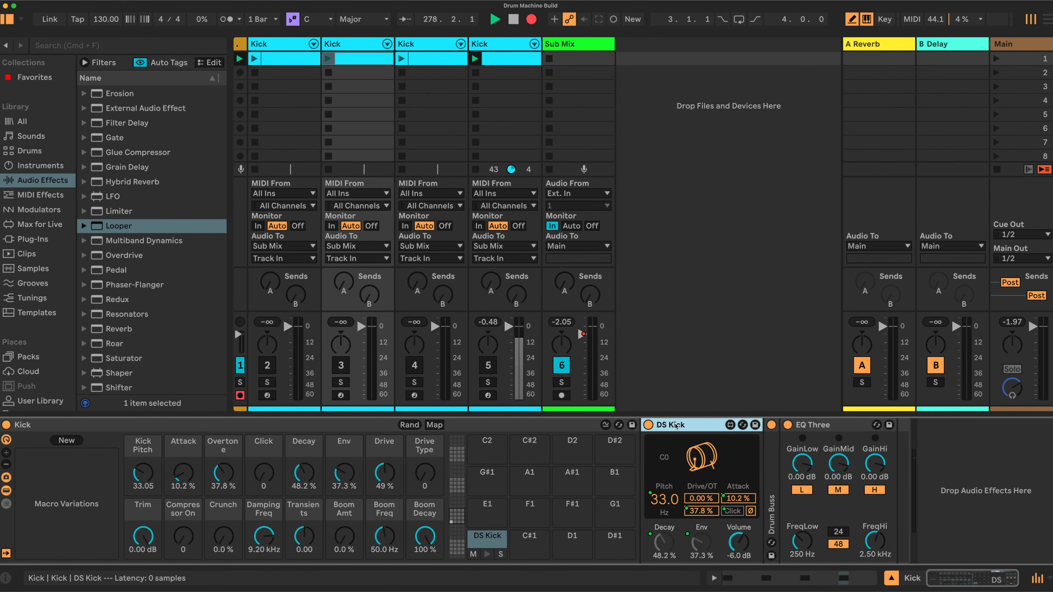
{"action": "key", "text": "Delete"}
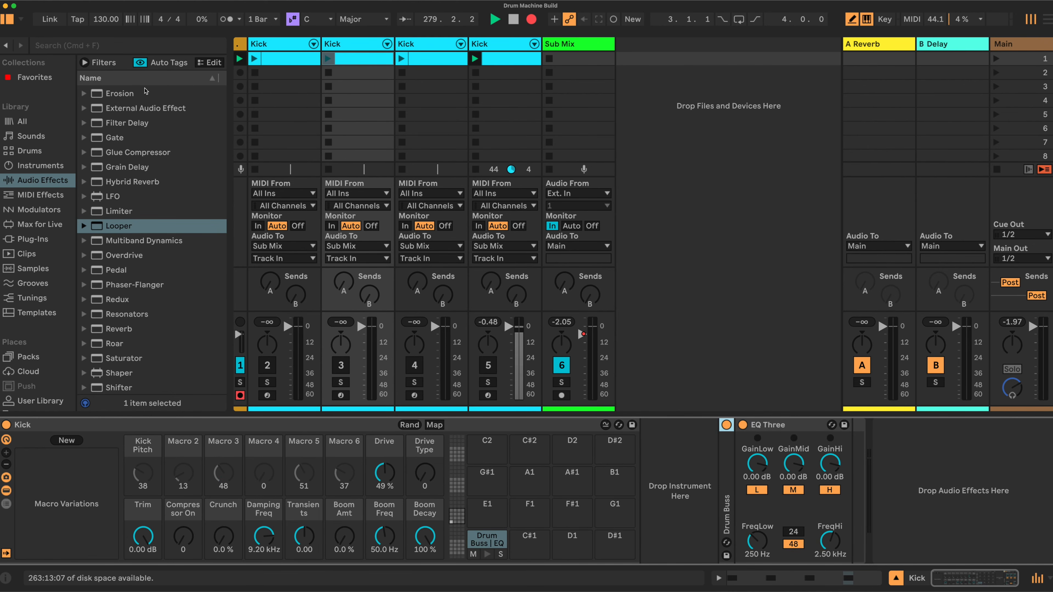
{"action": "left_click", "coordinate": [34, 166]}
{"action": "left_click_drag", "start_coordinate": [122, 224], "coordinate": [675, 483]}
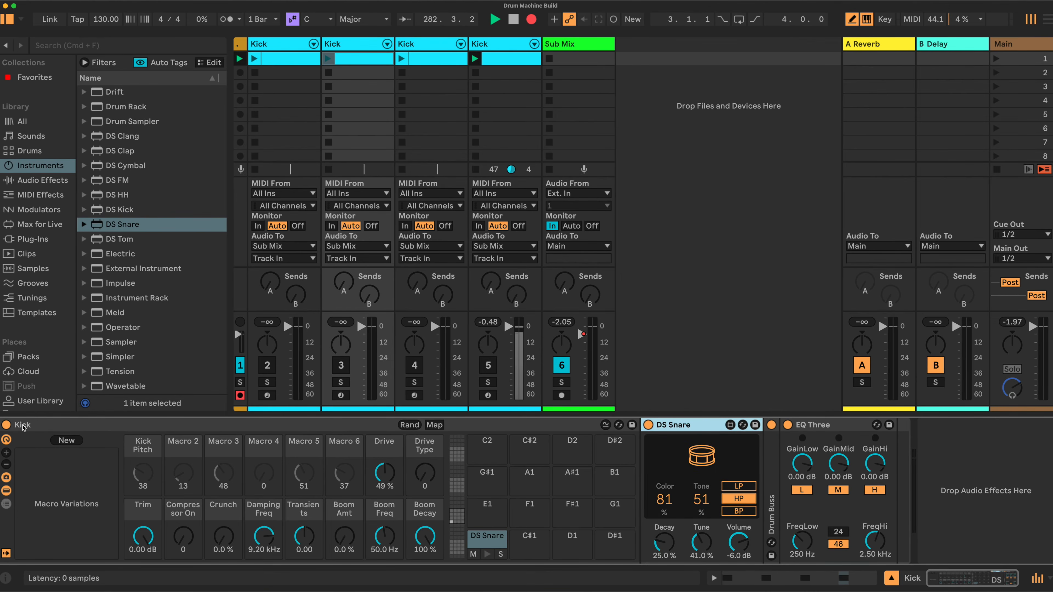
Step: Rename the Drum Rack containing the DS Snare to Snare and turn on macro mapping for it
{"action": "right_click", "coordinate": [25, 424]}
{"action": "left_click", "coordinate": [44, 216]}
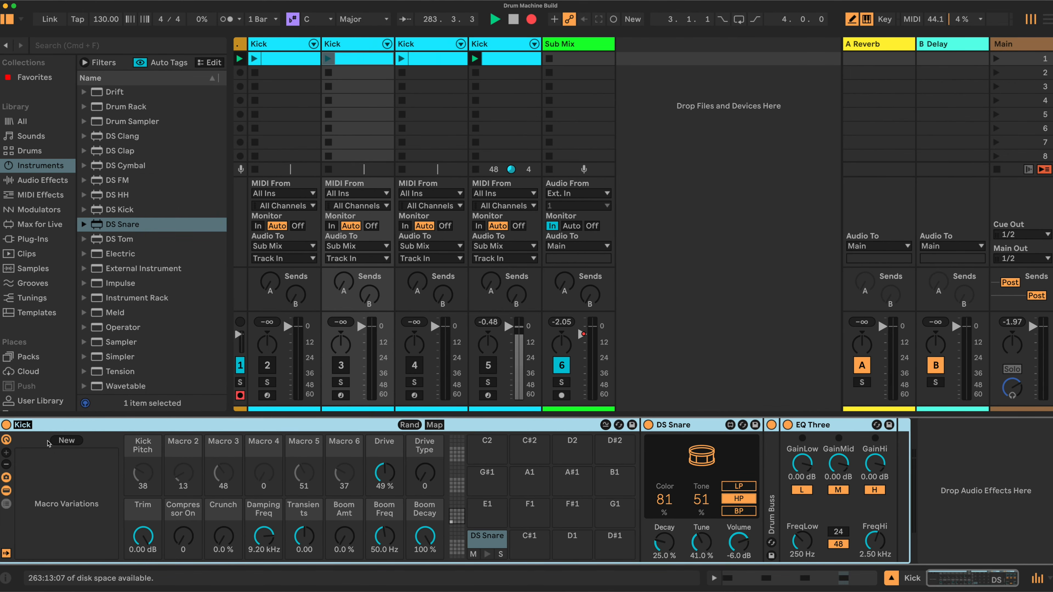
{"action": "type", "text": "Sn"}
{"action": "left_click", "coordinate": [441, 427]}
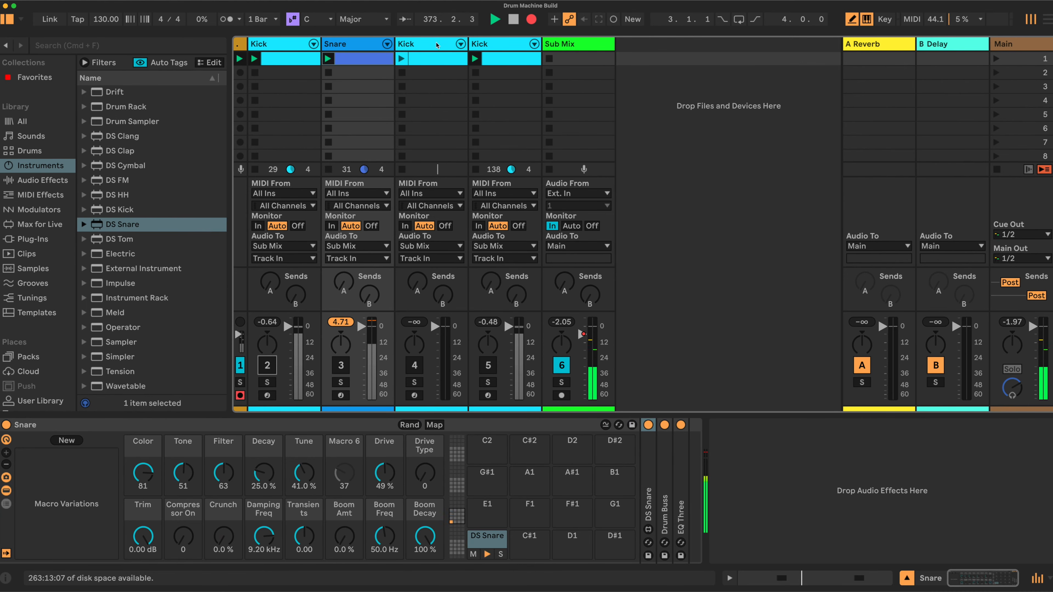
Step: Delete the two leftover duplicate Kick tracks between the Snare and Sub Mix tracks
{"action": "left_click", "coordinate": [437, 44]}
{"action": "key", "text": "Delete"}
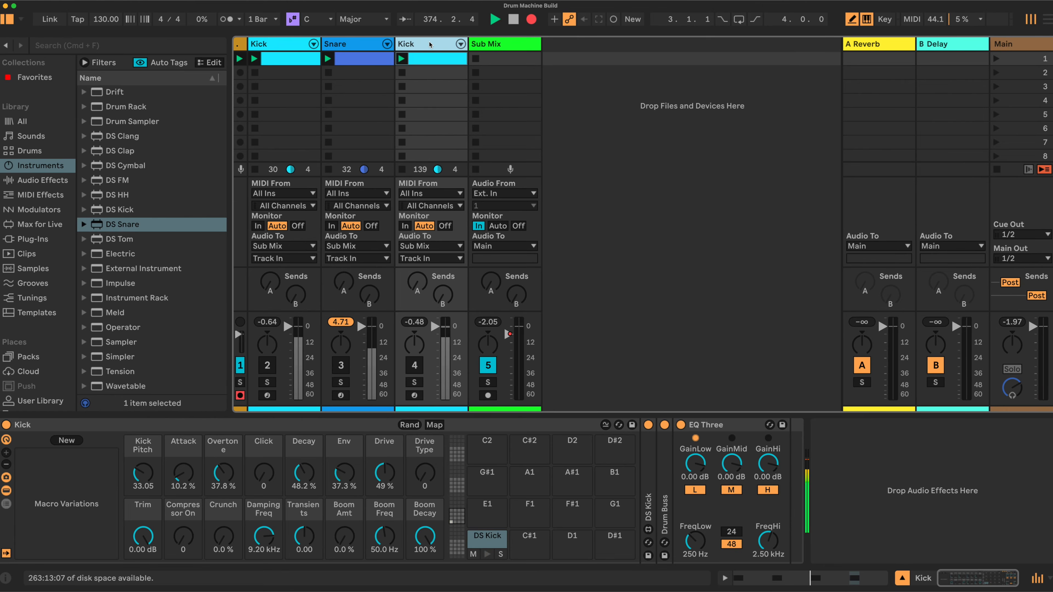
{"action": "key", "text": "Delete"}
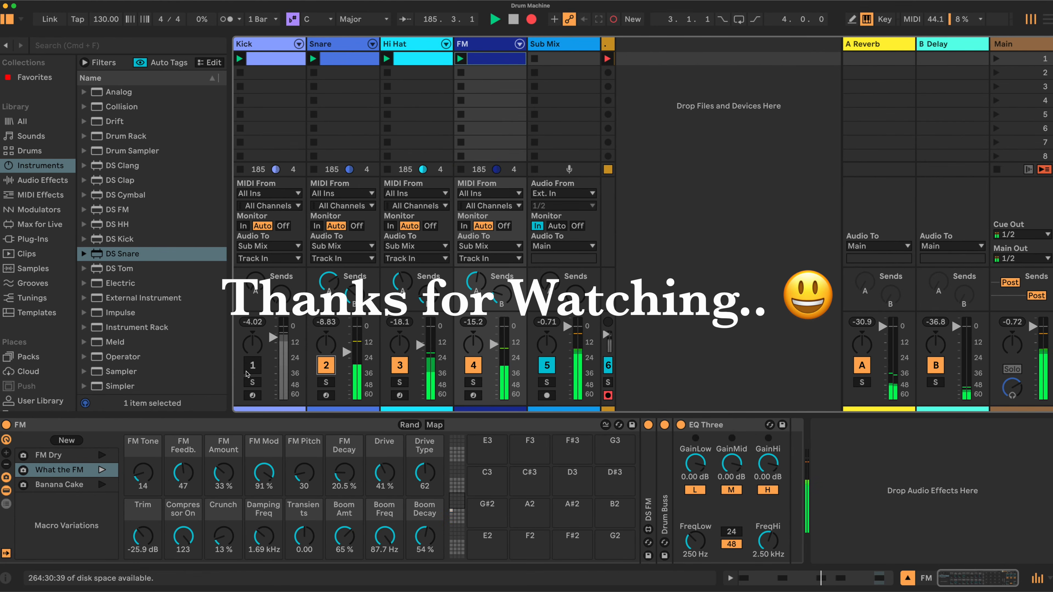
Step: Unmute the Kick track and show the Reverb device on the A Reverb return track
{"action": "left_click", "coordinate": [249, 373]}
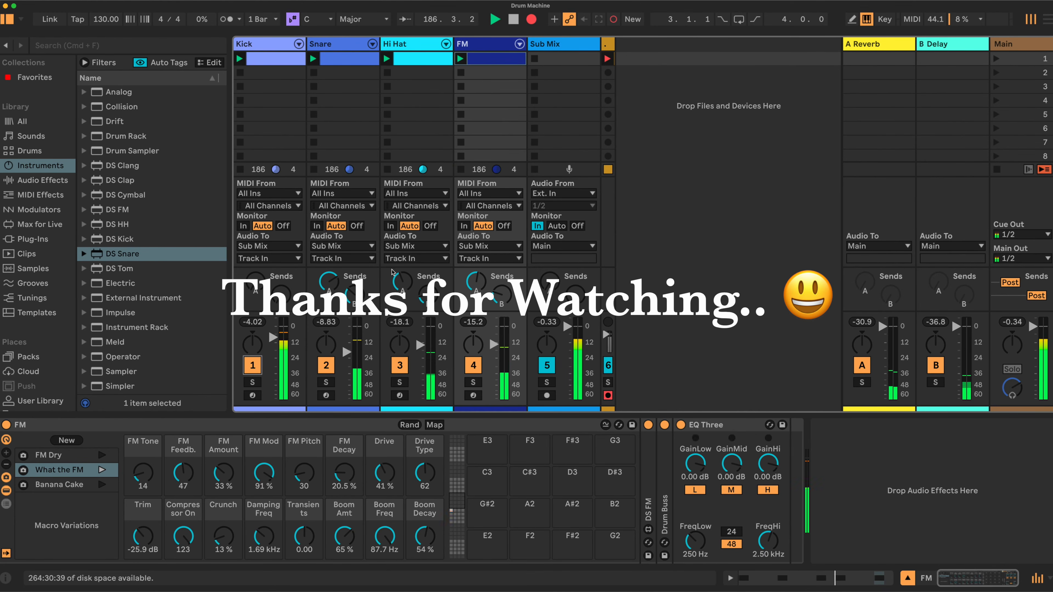
{"action": "left_click", "coordinate": [897, 55]}
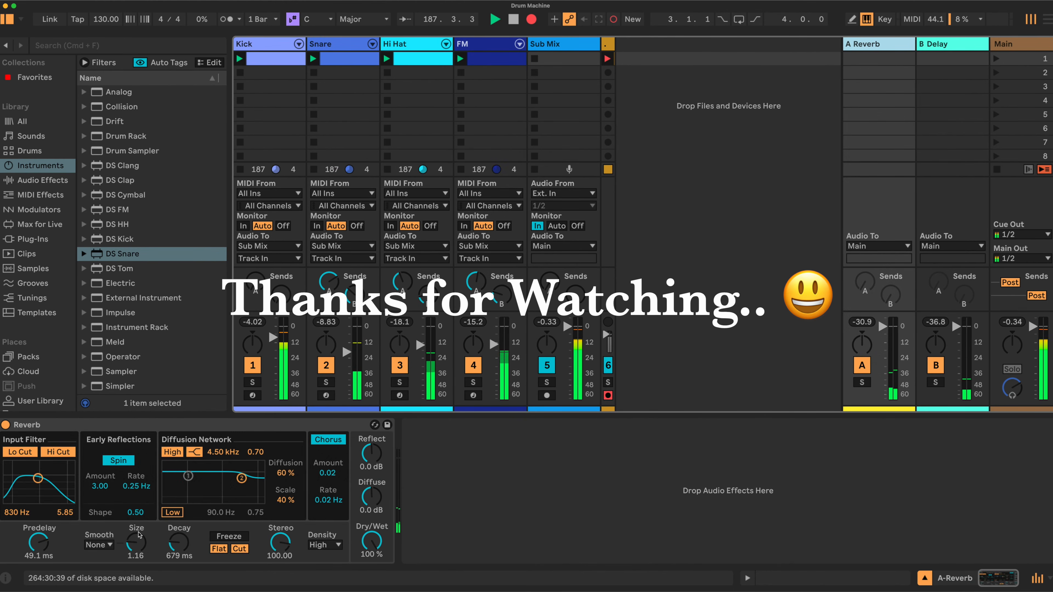